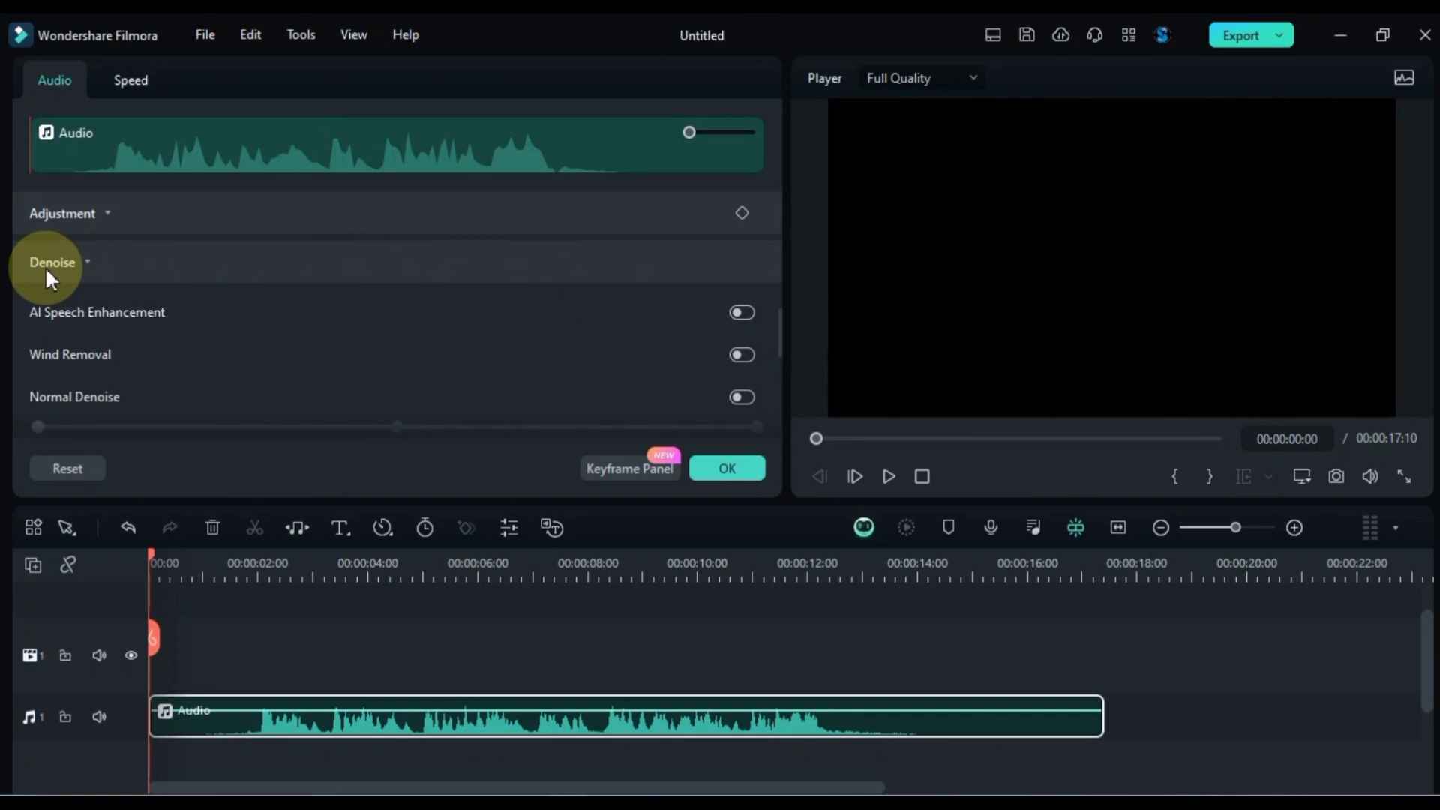
scroll(310, 291, down, 1)
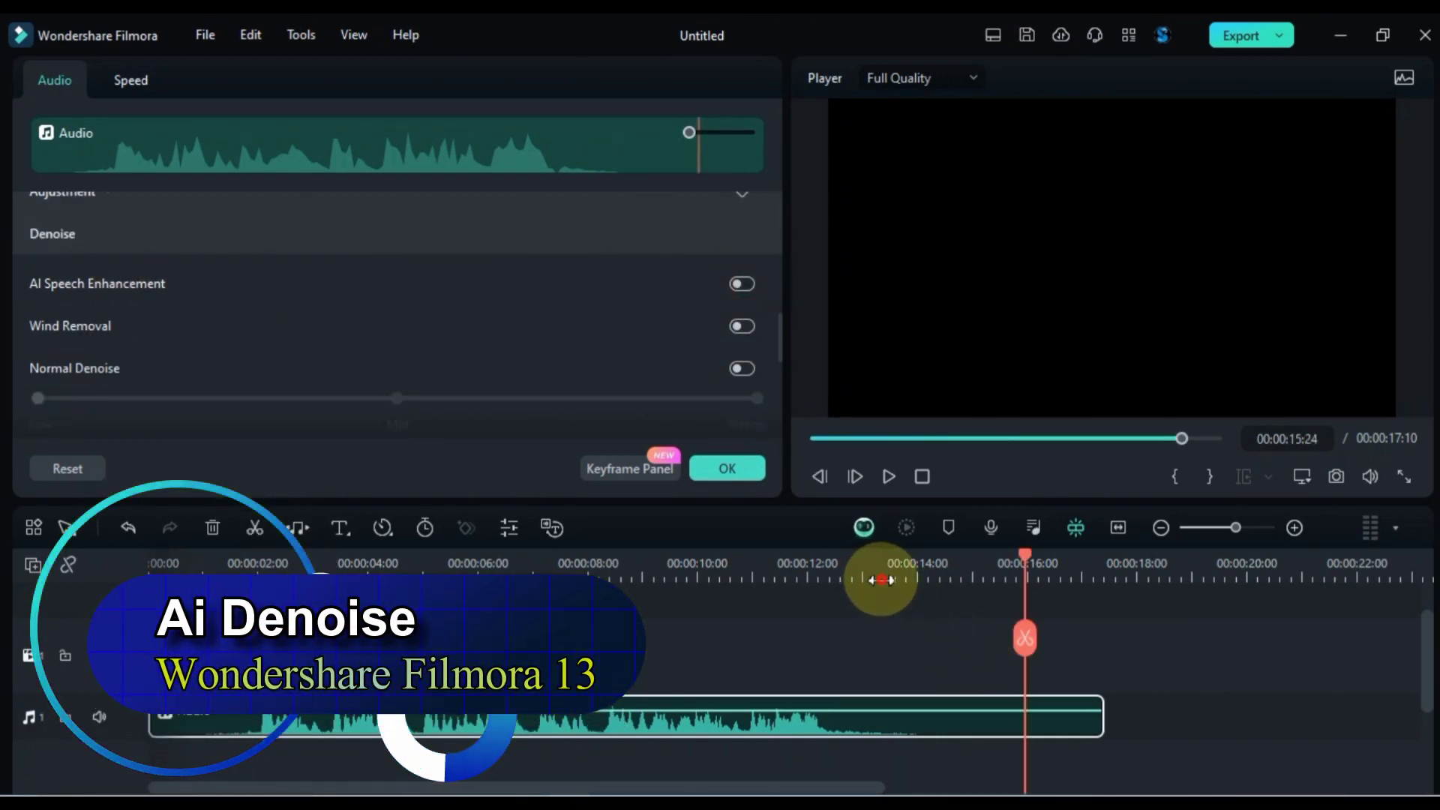
- Preview the audio with AI Speech Enhancement, try another denoise option, then begin importing media
click(743, 285)
click(986, 577)
key(space)
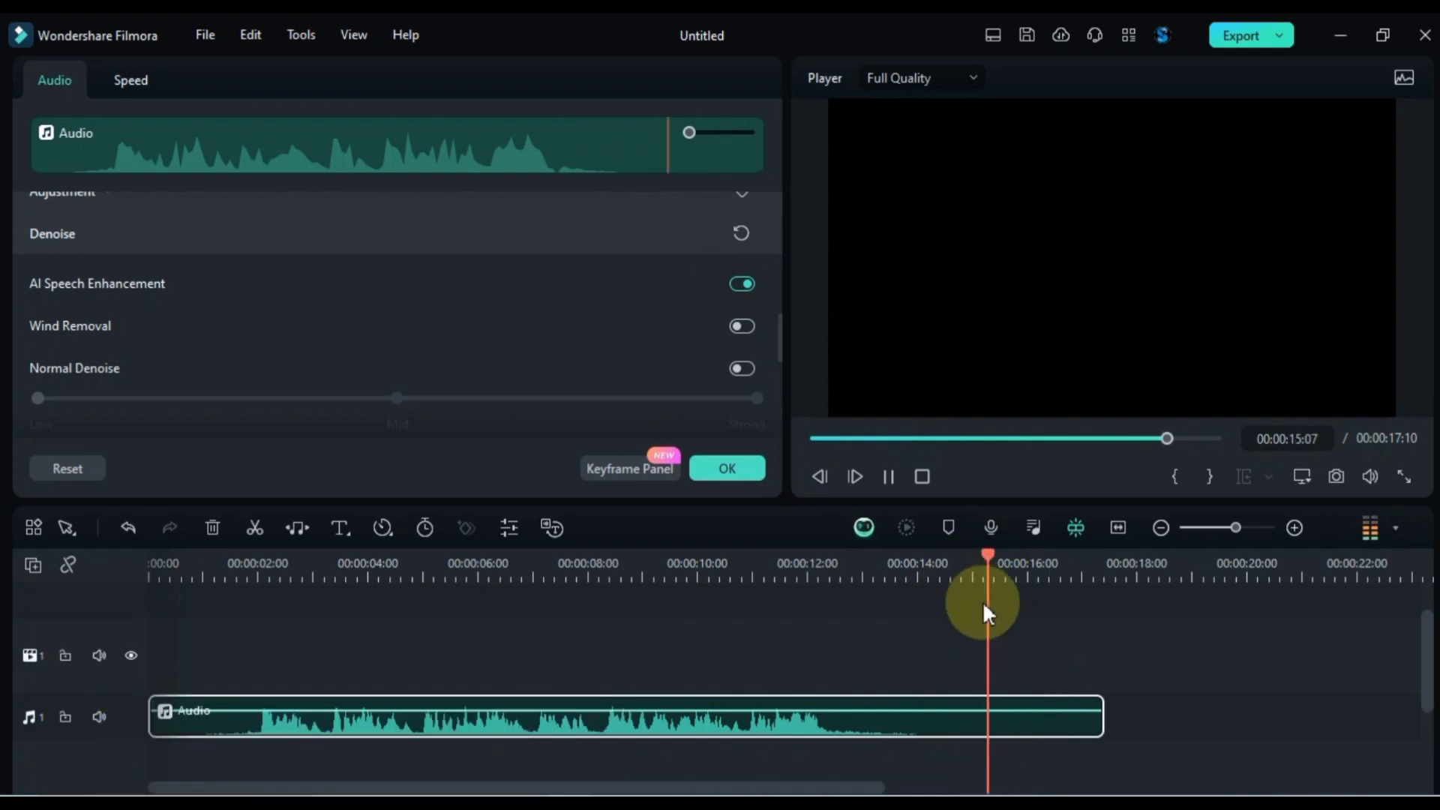
click(742, 326)
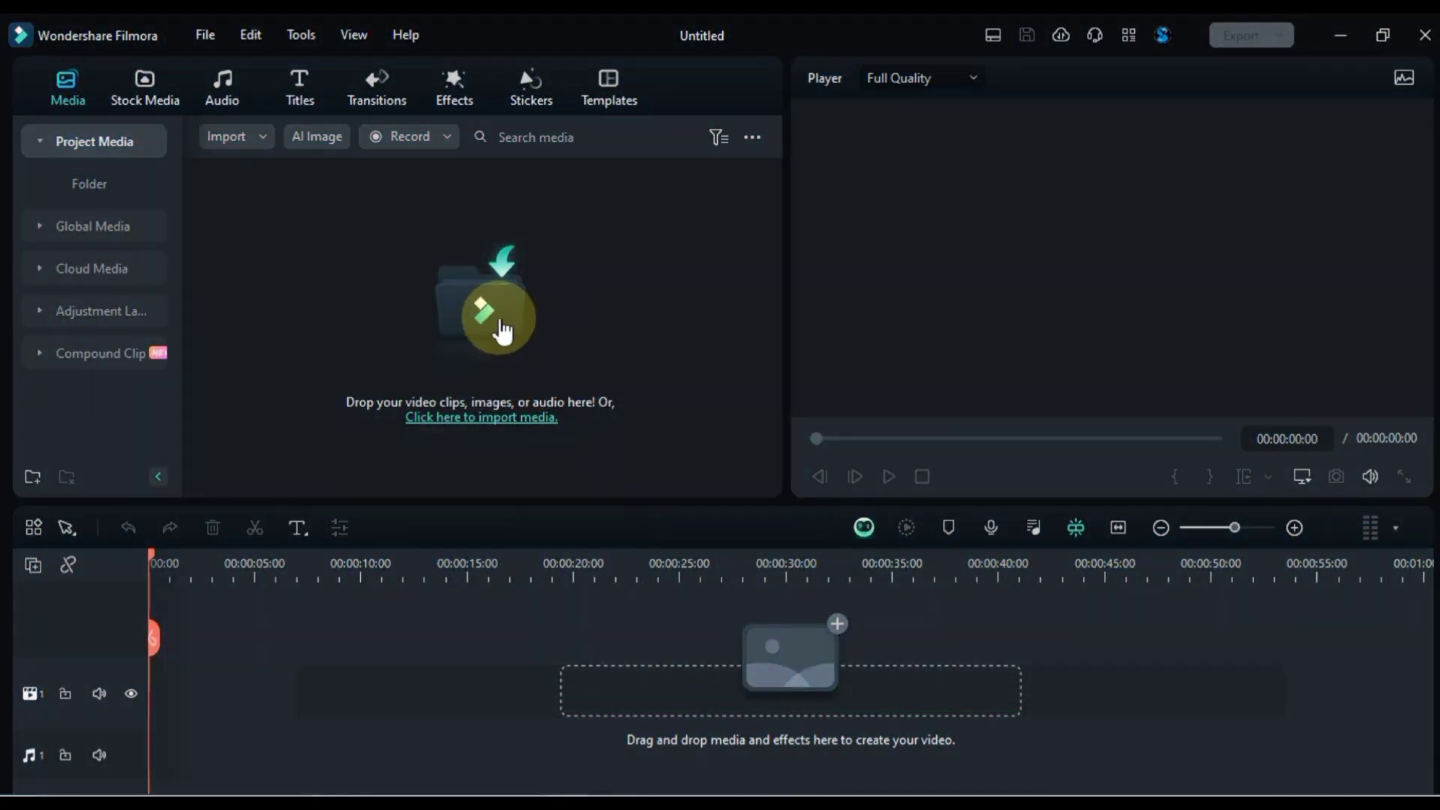
click(498, 321)
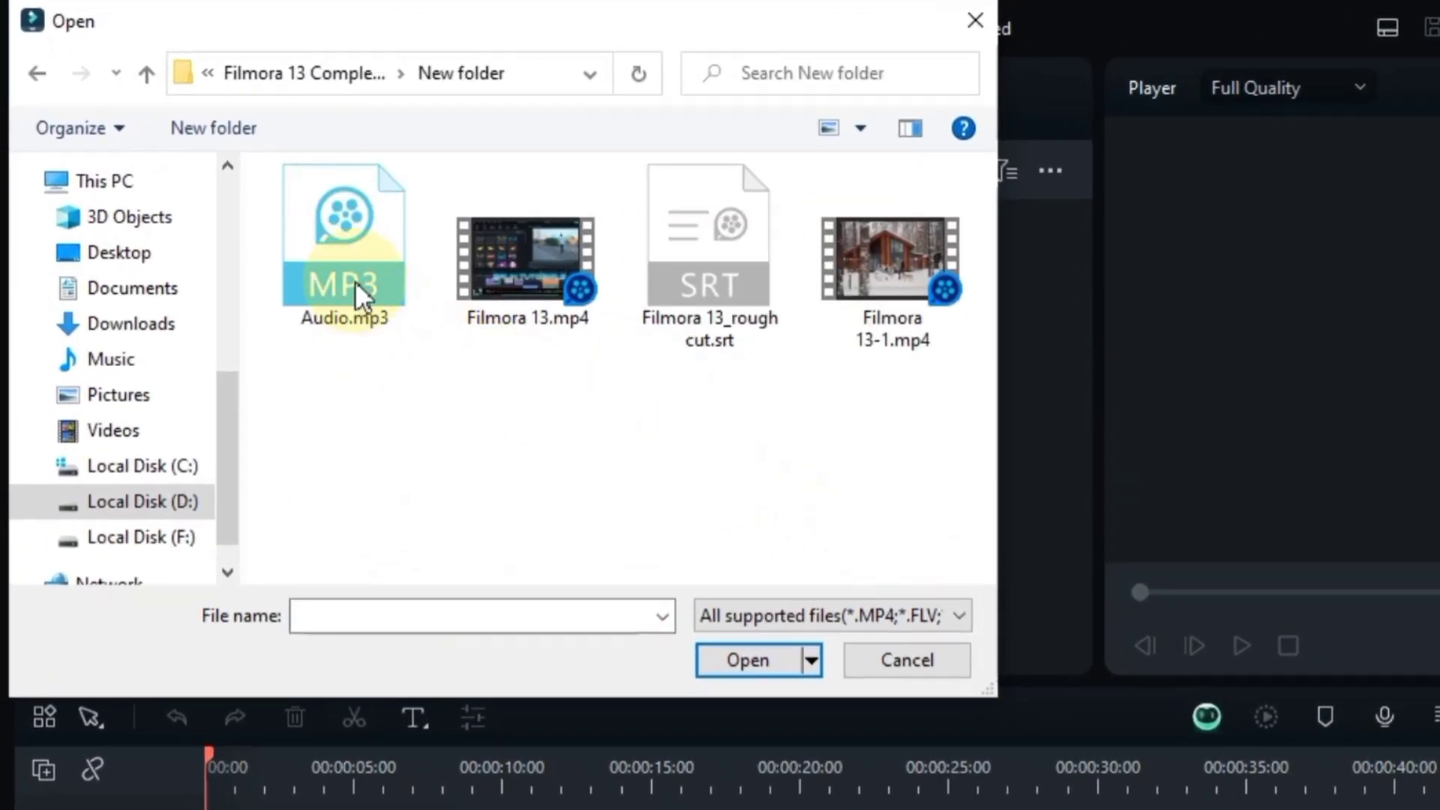
- Import Audio.mp3, place it on the timeline's audio track and play it
click(343, 267)
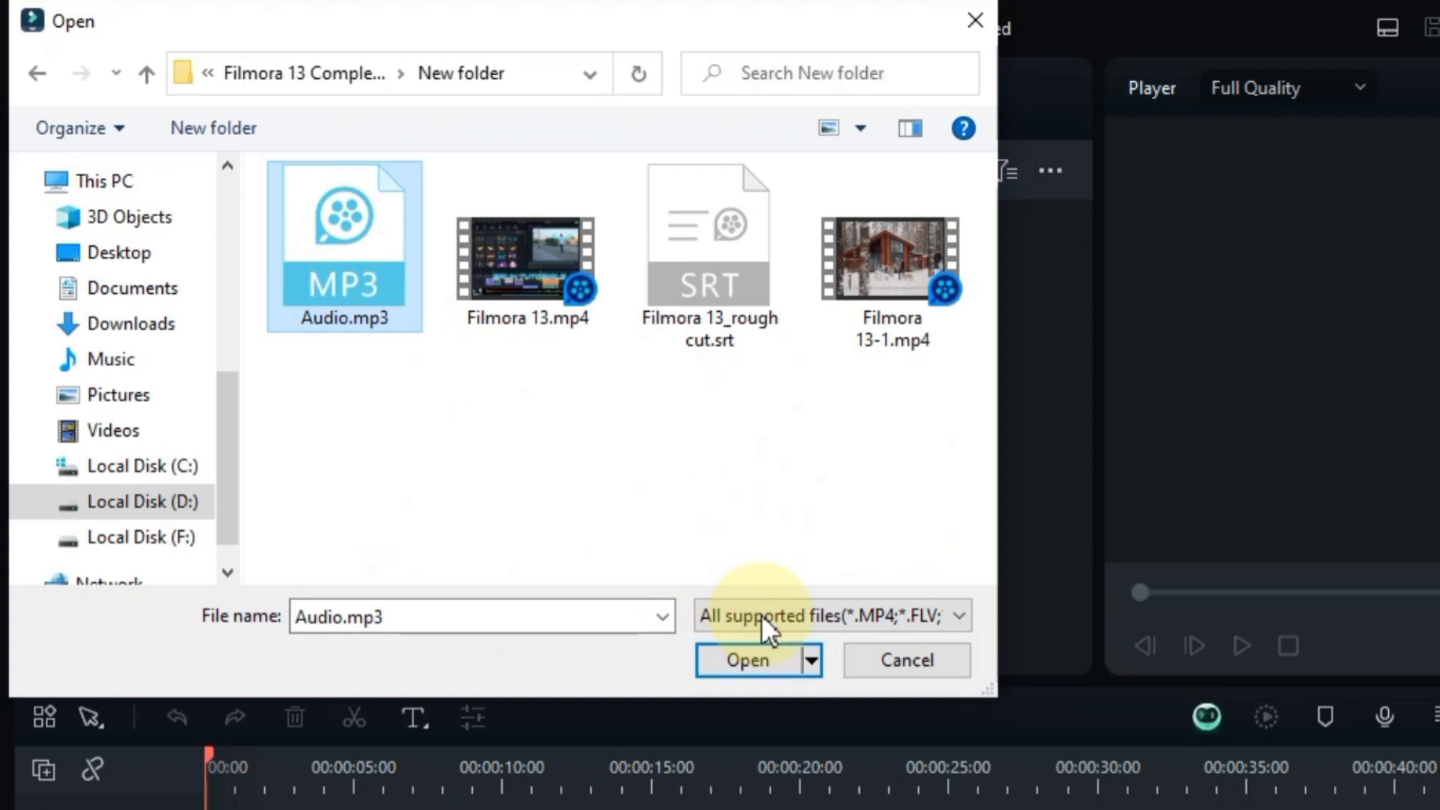
click(758, 663)
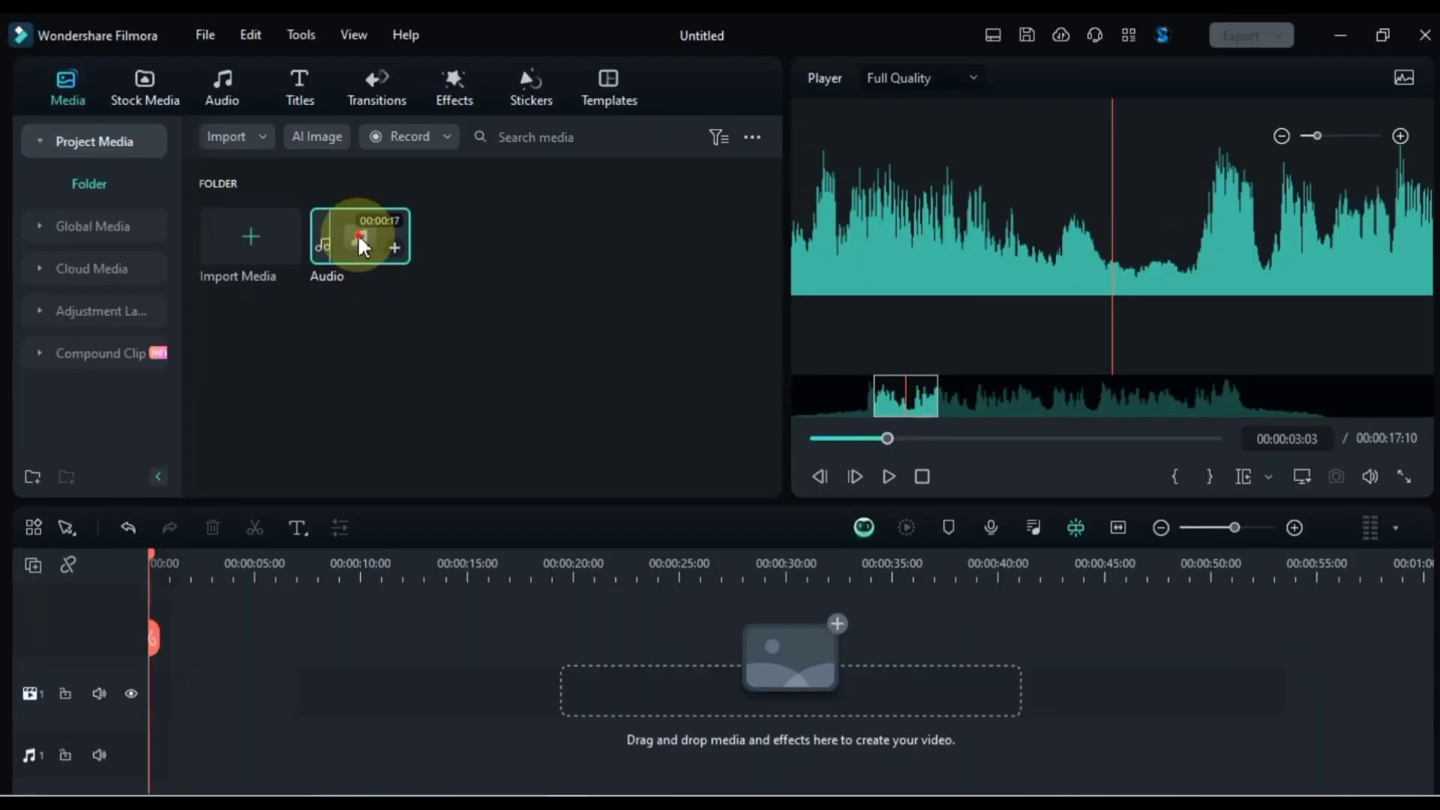
mouse_move(364, 241)
mouse_down()
mouse_move(186, 692)
mouse_move(140, 717)
mouse_up()
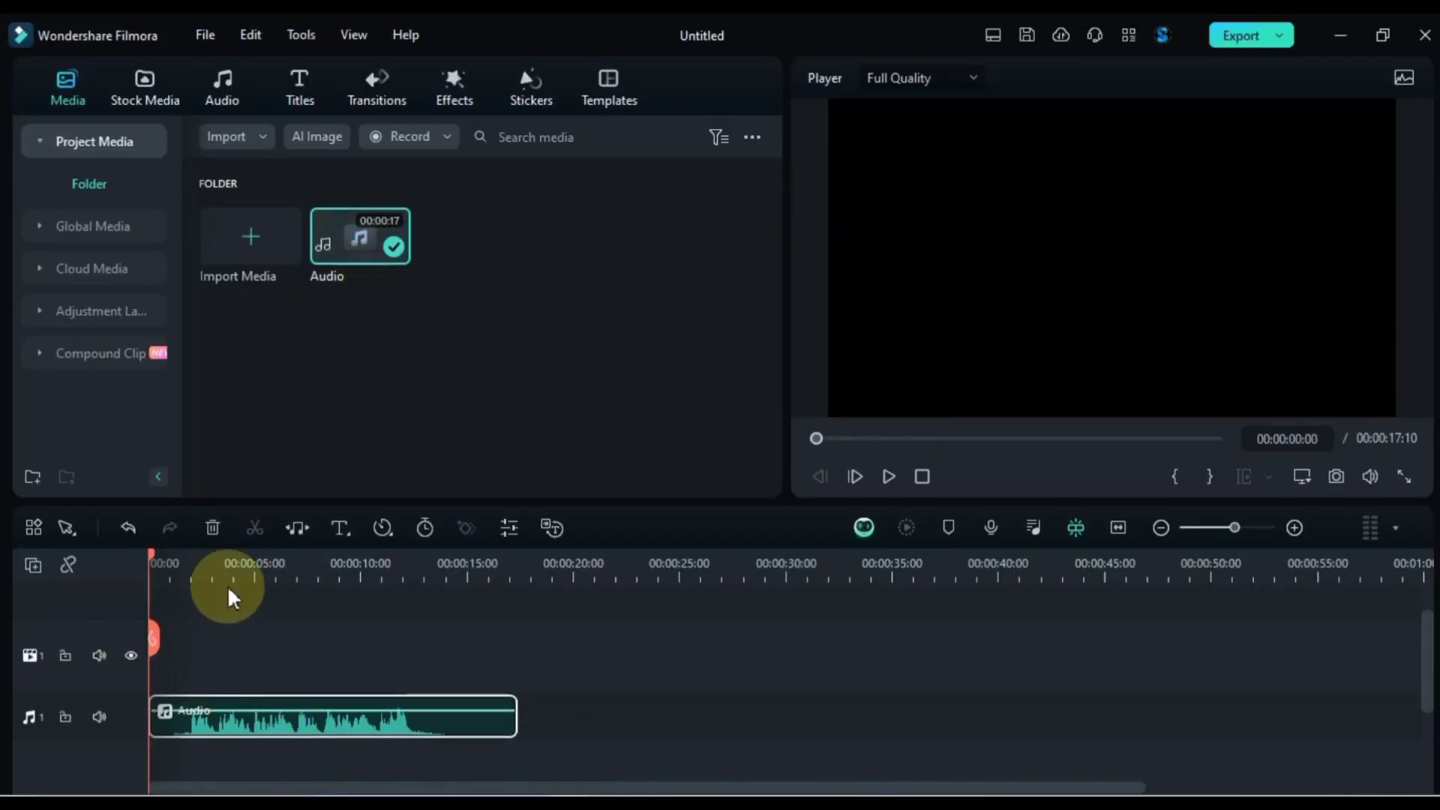
key(space)
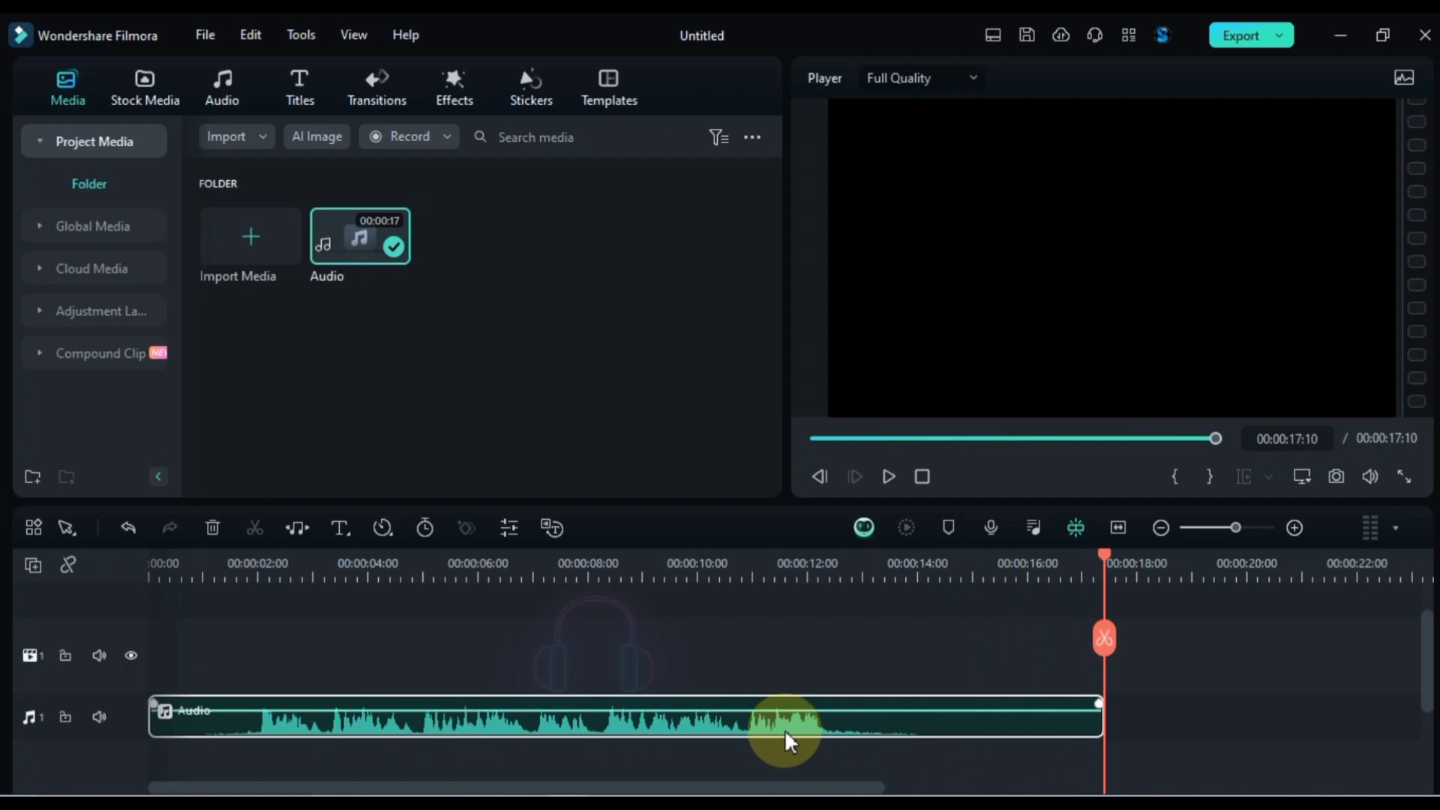
- Enable AI Speech Enhancement in the Audio clip's settings and preview it
double_click(741, 737)
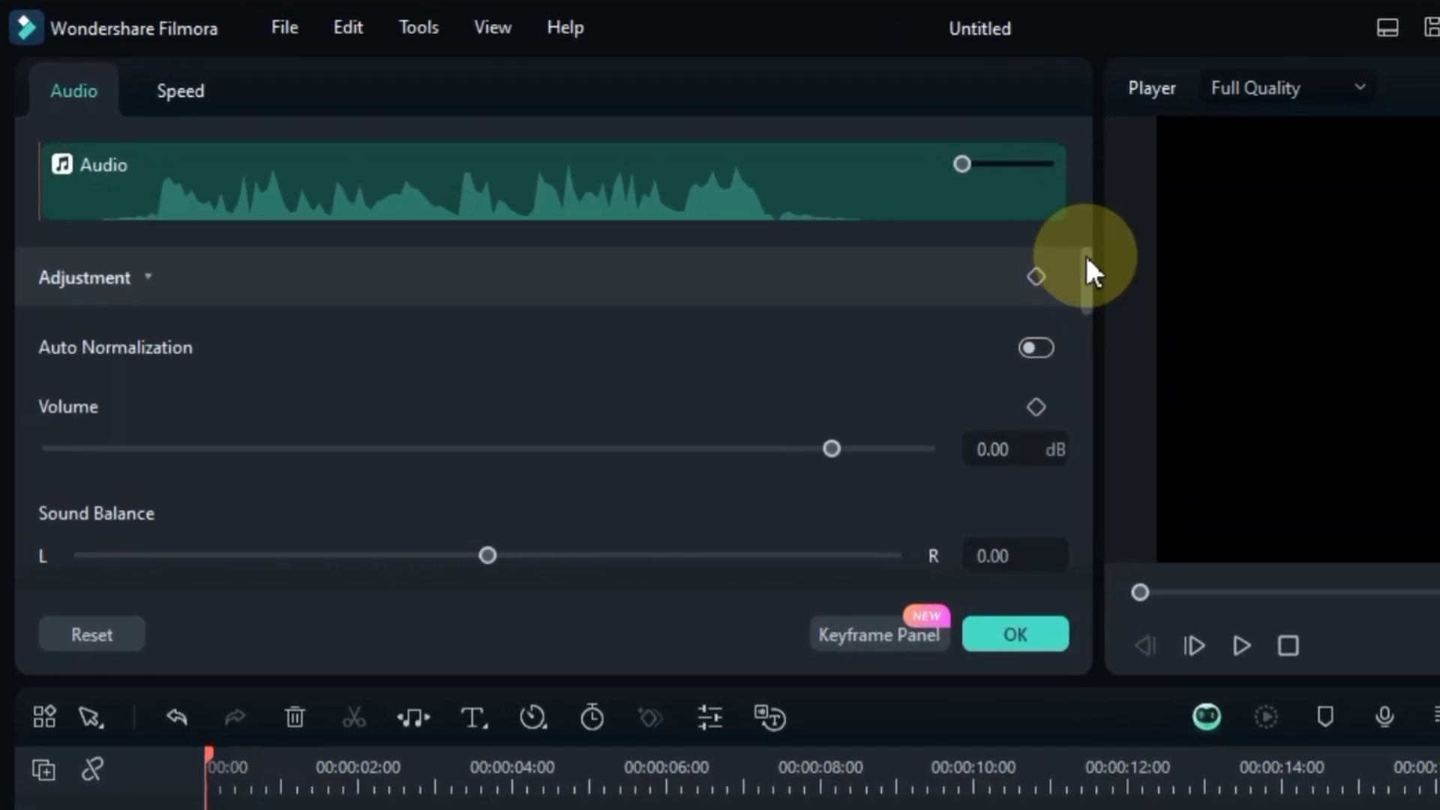
drag(1086, 260, 1105, 417)
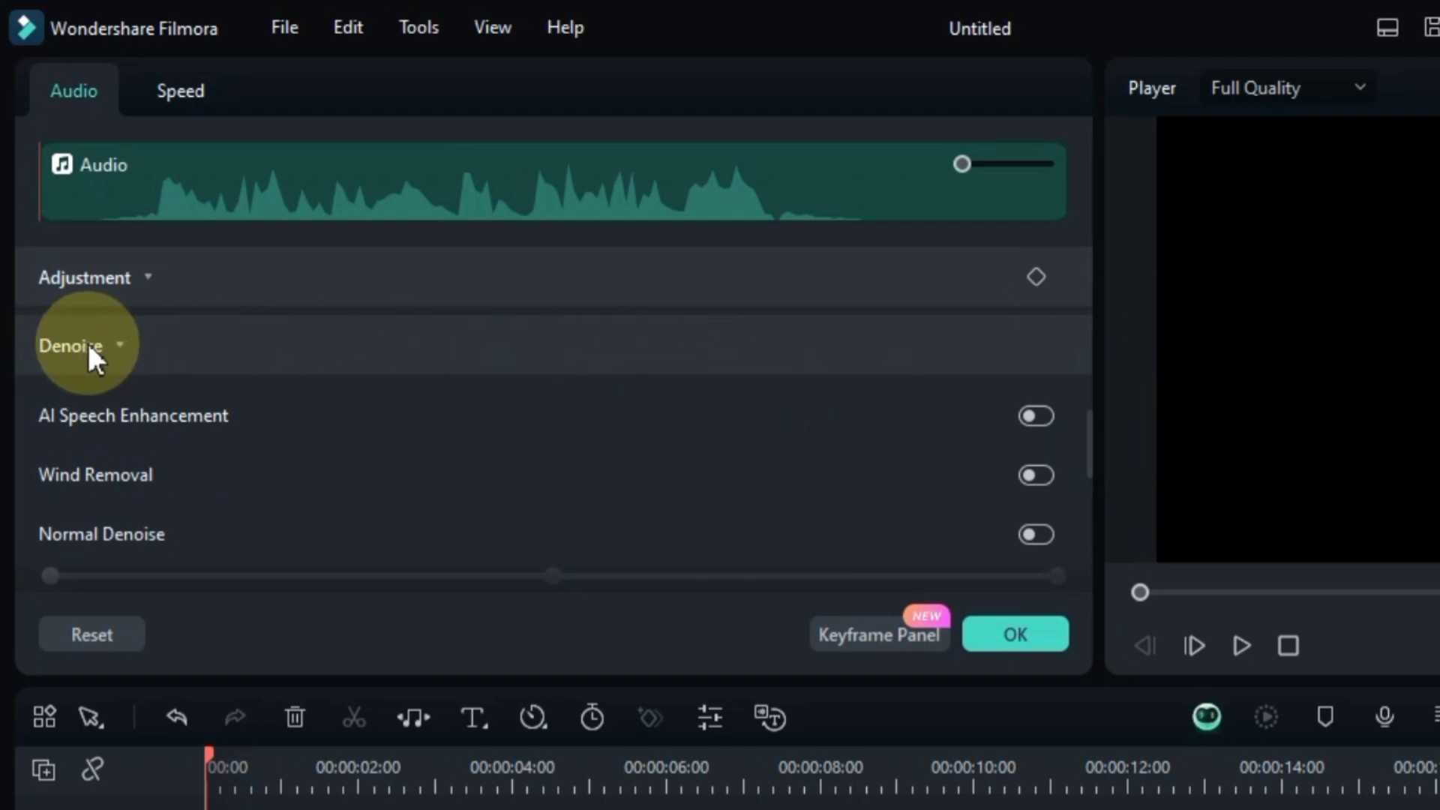
scroll(571, 373, down, 1)
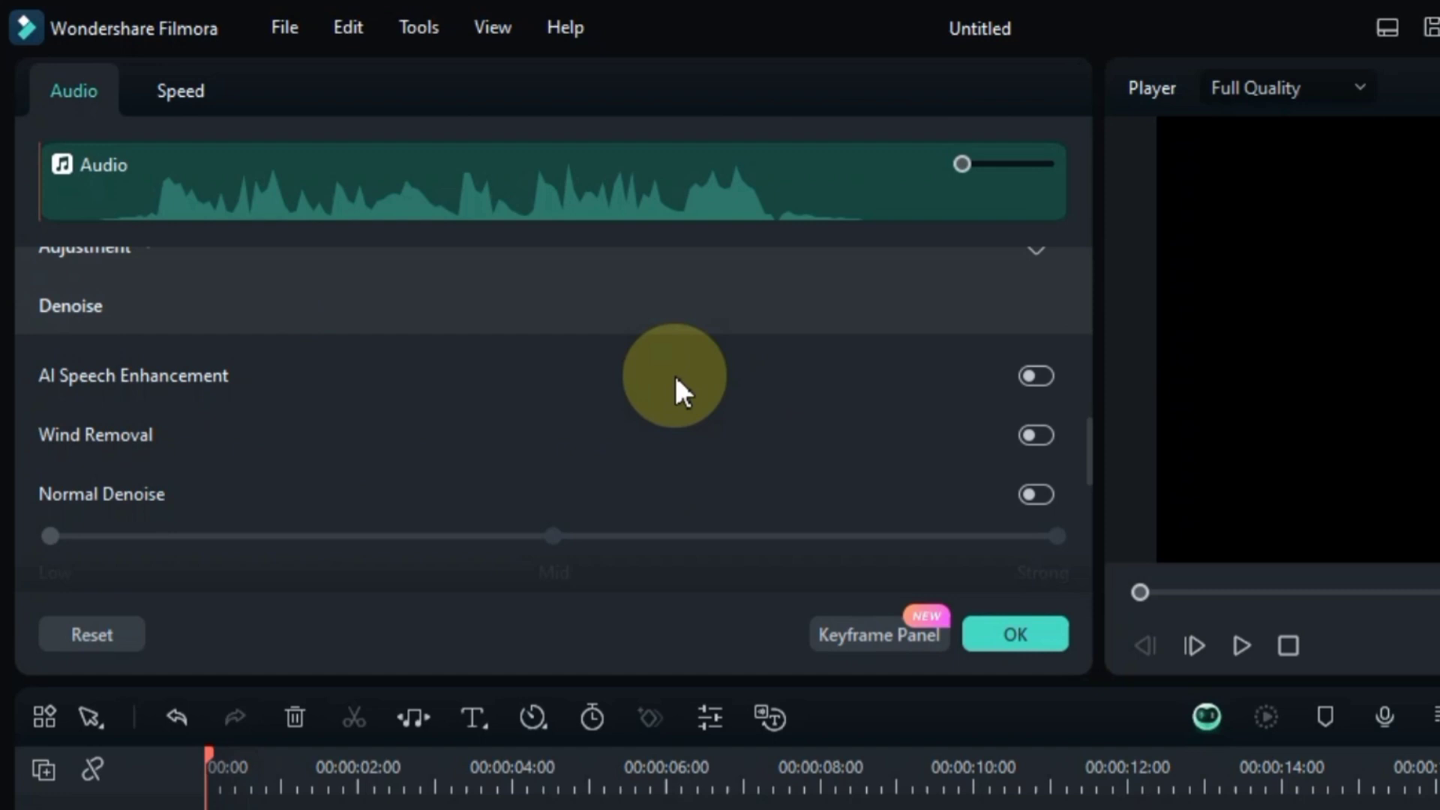
click(1035, 376)
key(space)
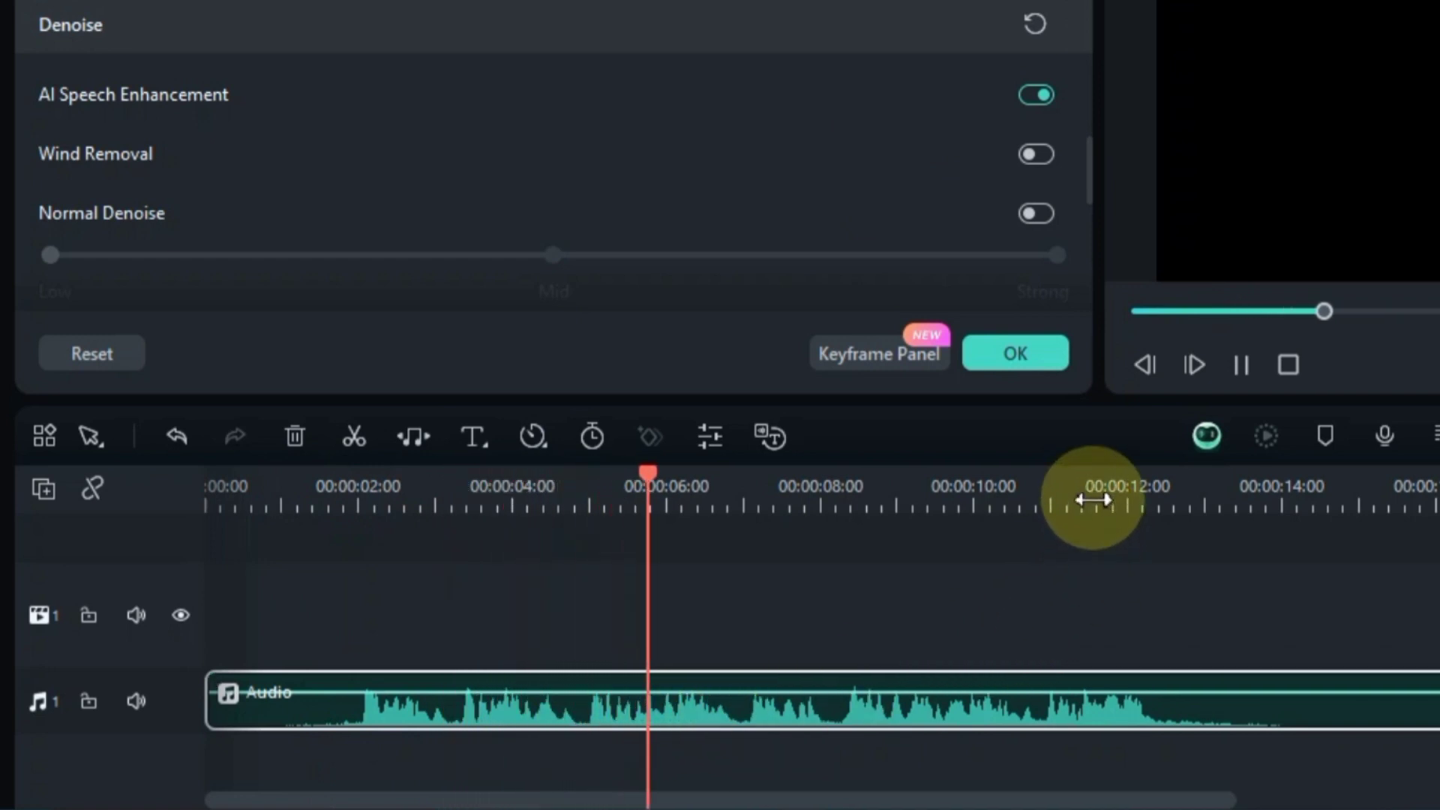
click(1092, 495)
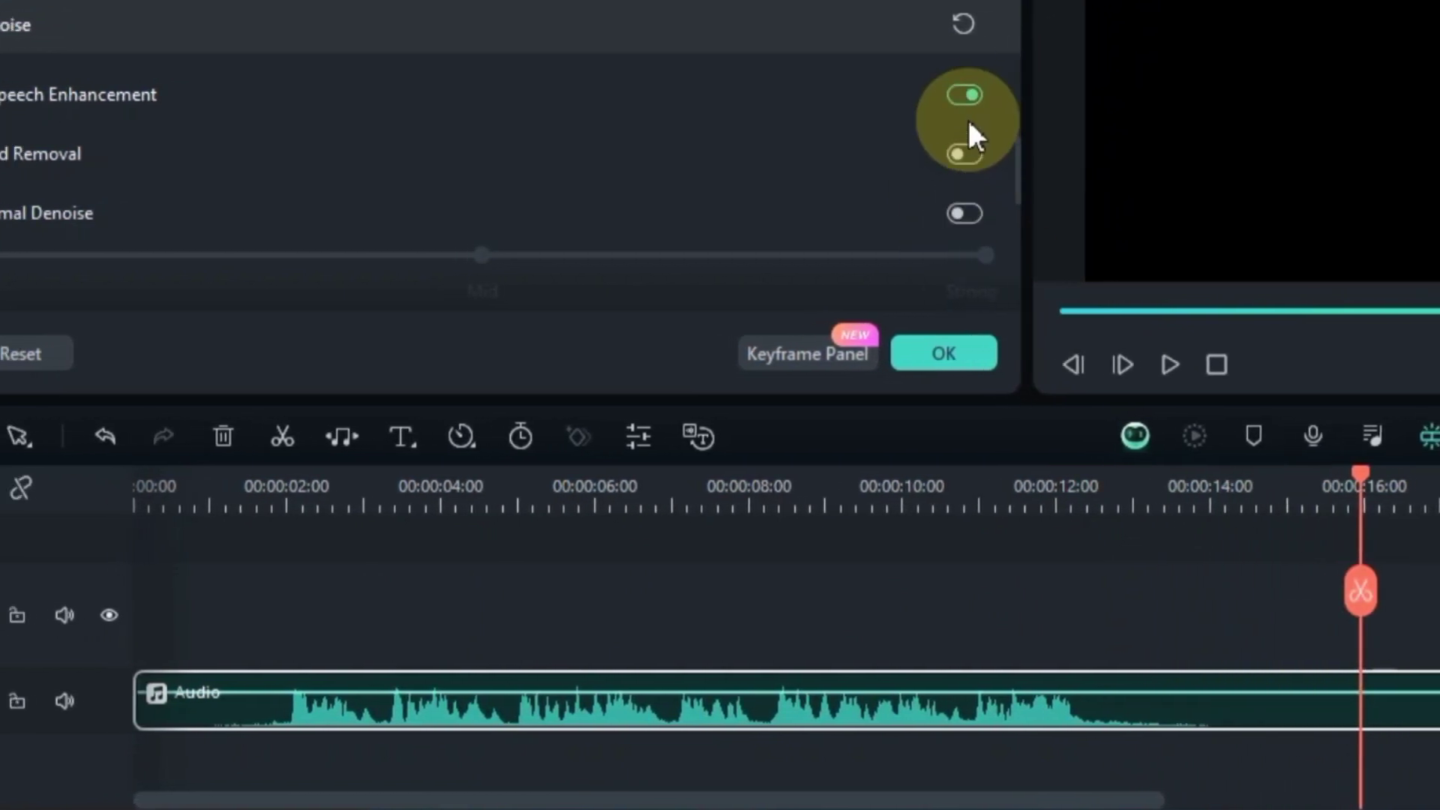
- Turn AI Speech Enhancement off and replay from about 13.5 seconds to compare
click(957, 95)
click(1148, 507)
key(space)
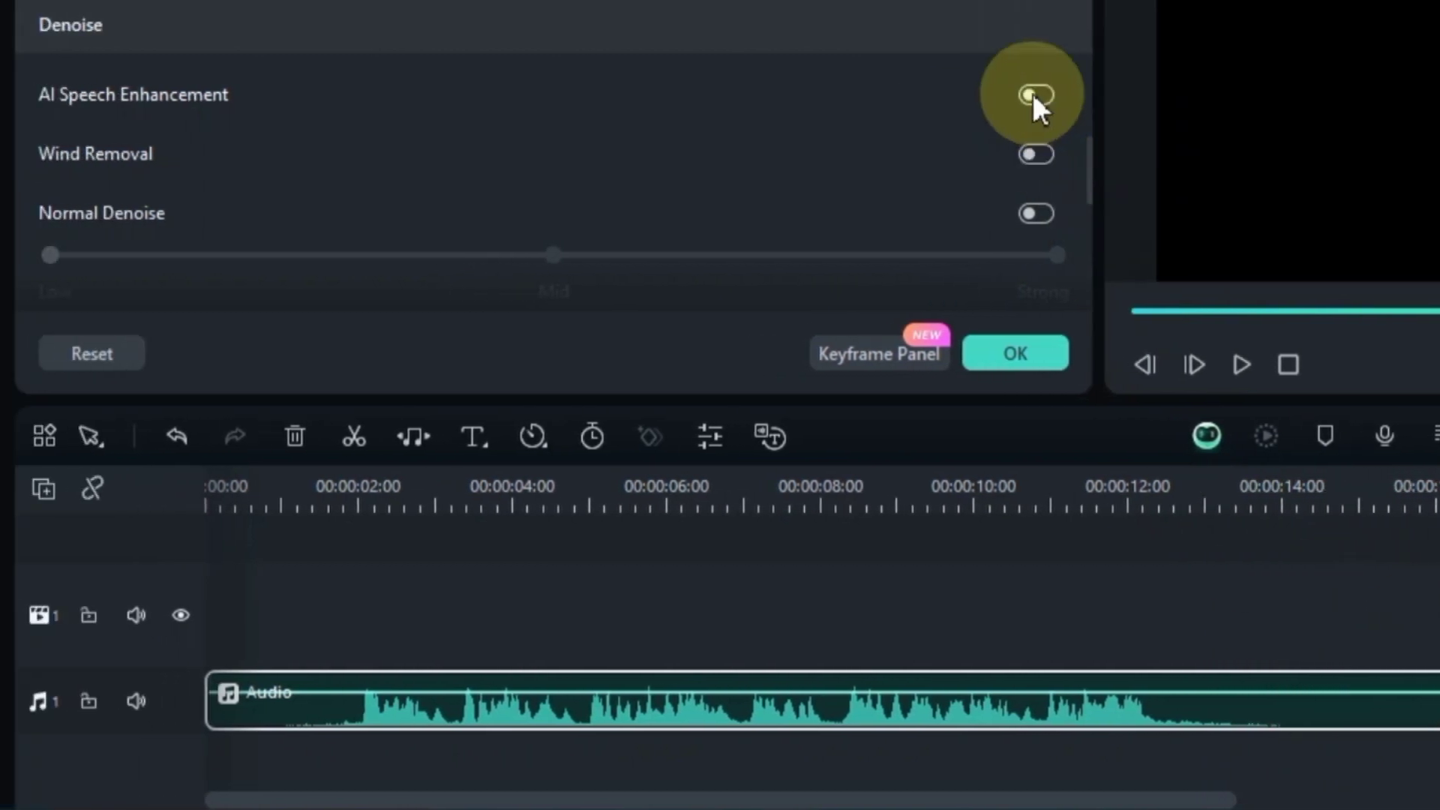
- Preview the clip, listen with Wind Removal on, then switch Wind Removal off
click(1311, 501)
key(space)
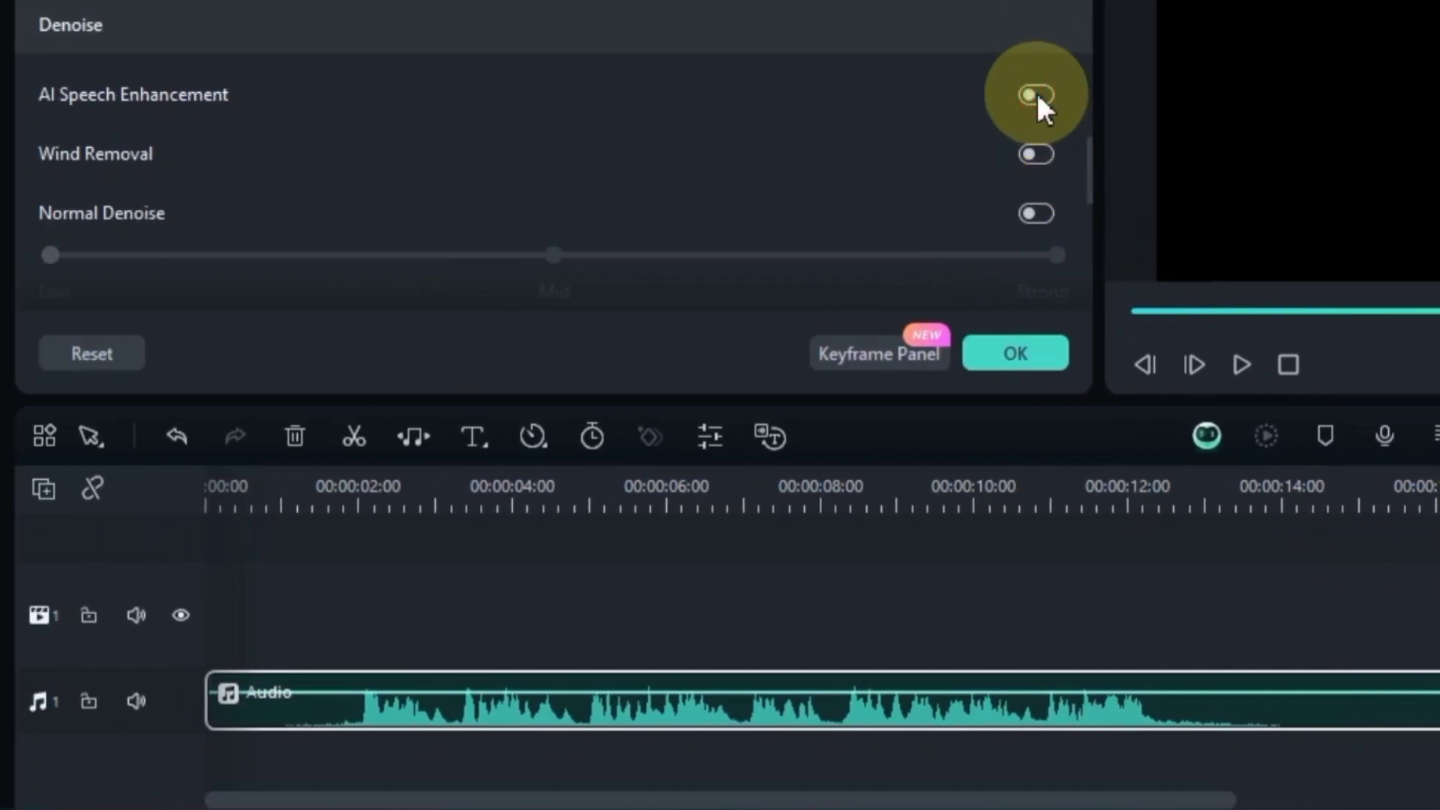
click(1035, 155)
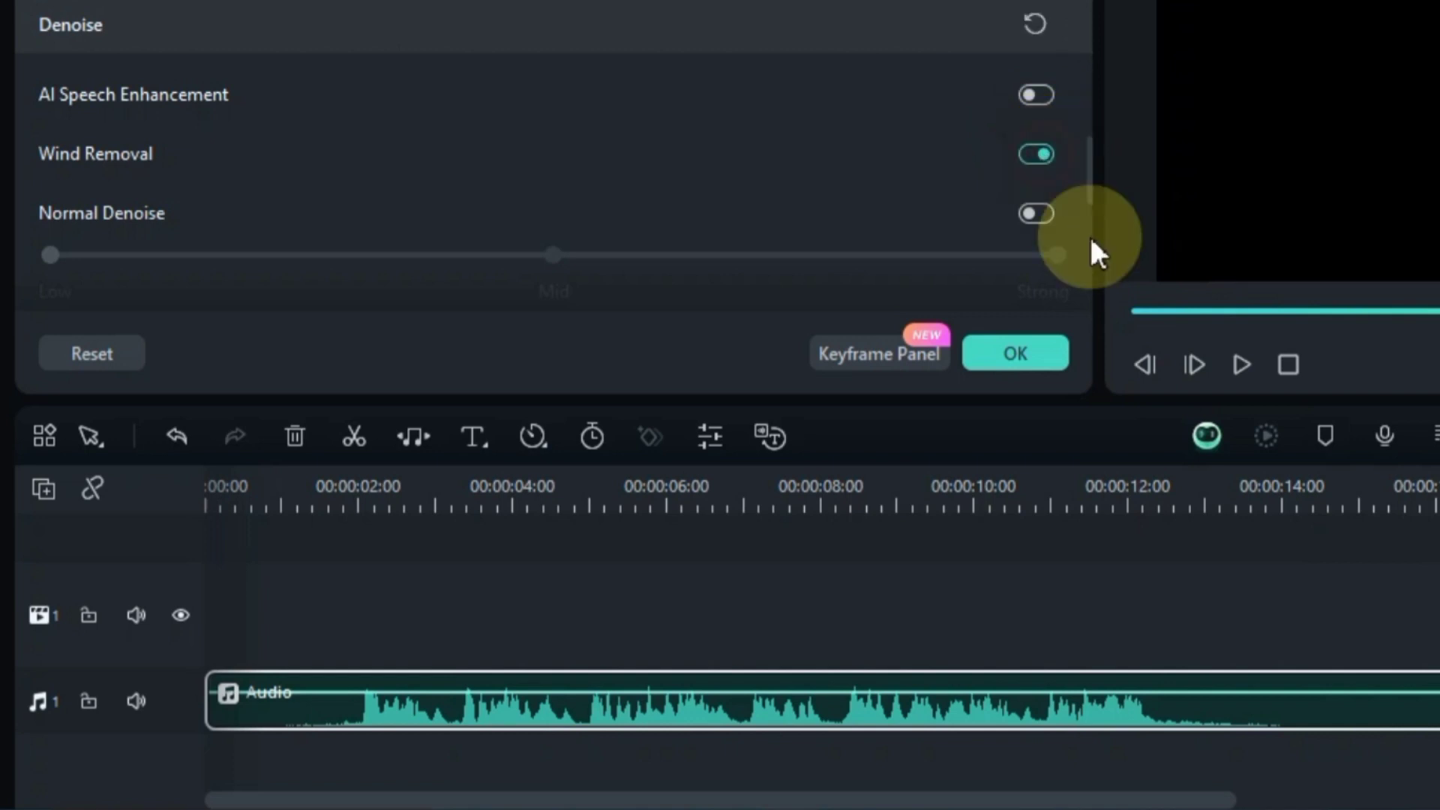
click(1061, 488)
key(space)
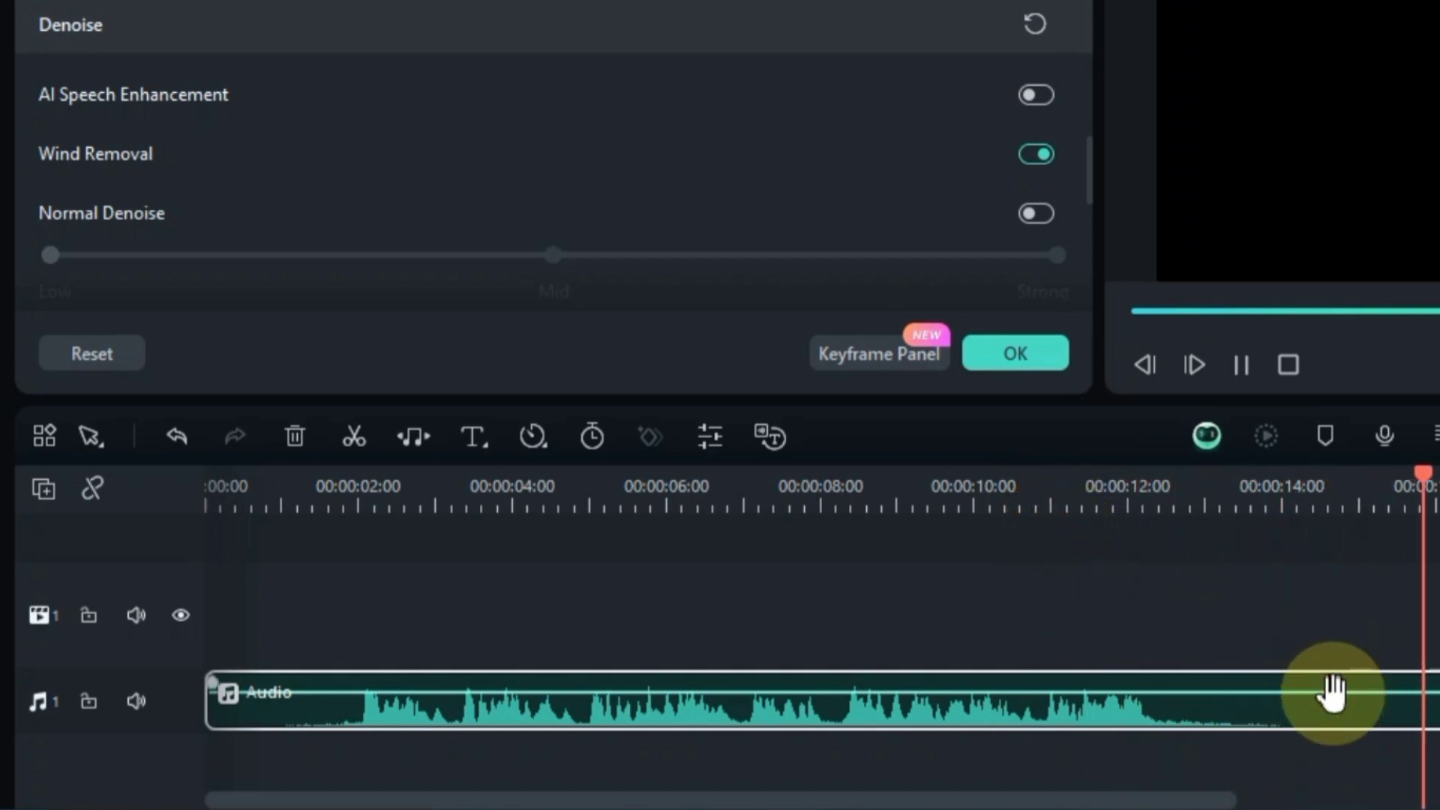
key(space)
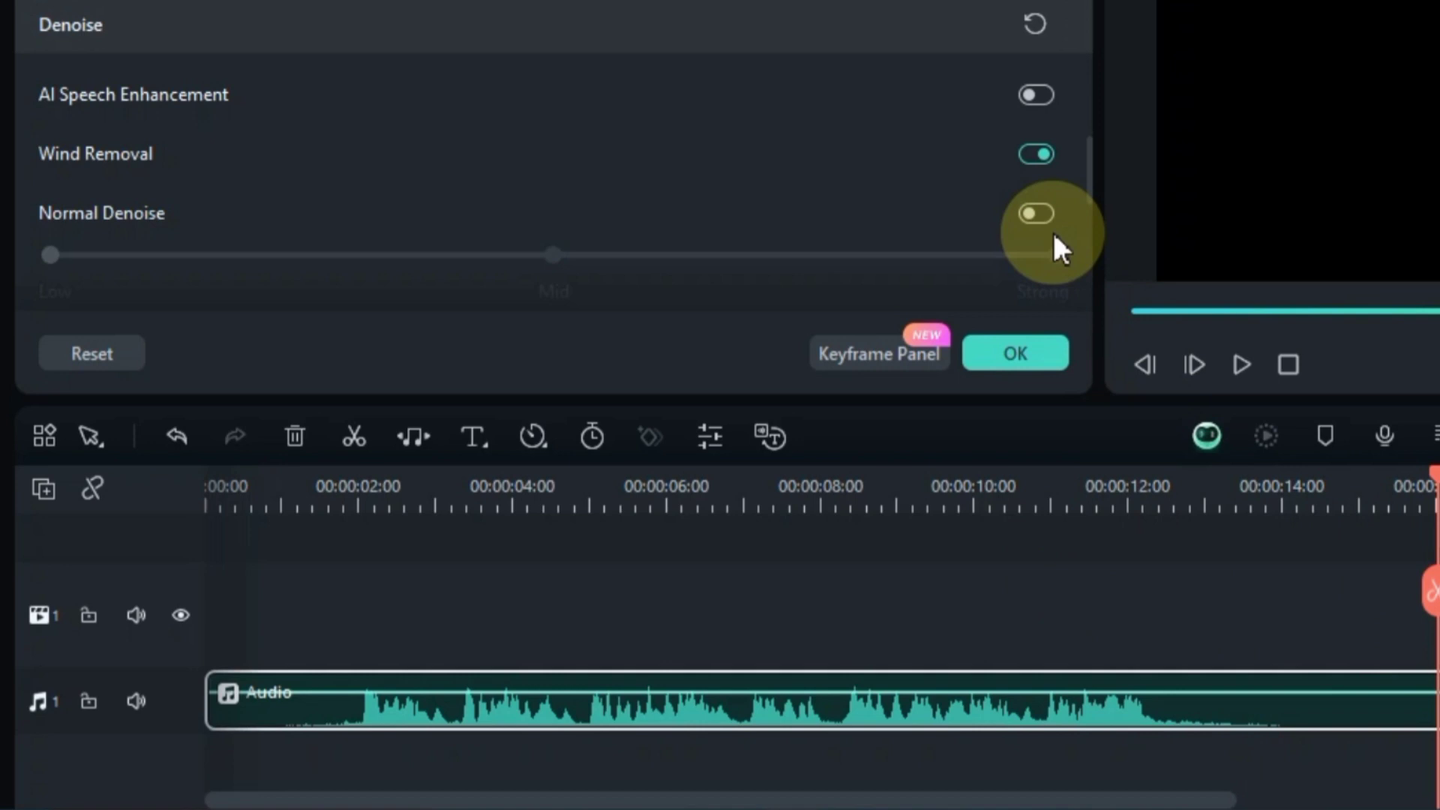
click(1034, 155)
- Enable Normal Denoise and preview the clip from the start
click(1035, 214)
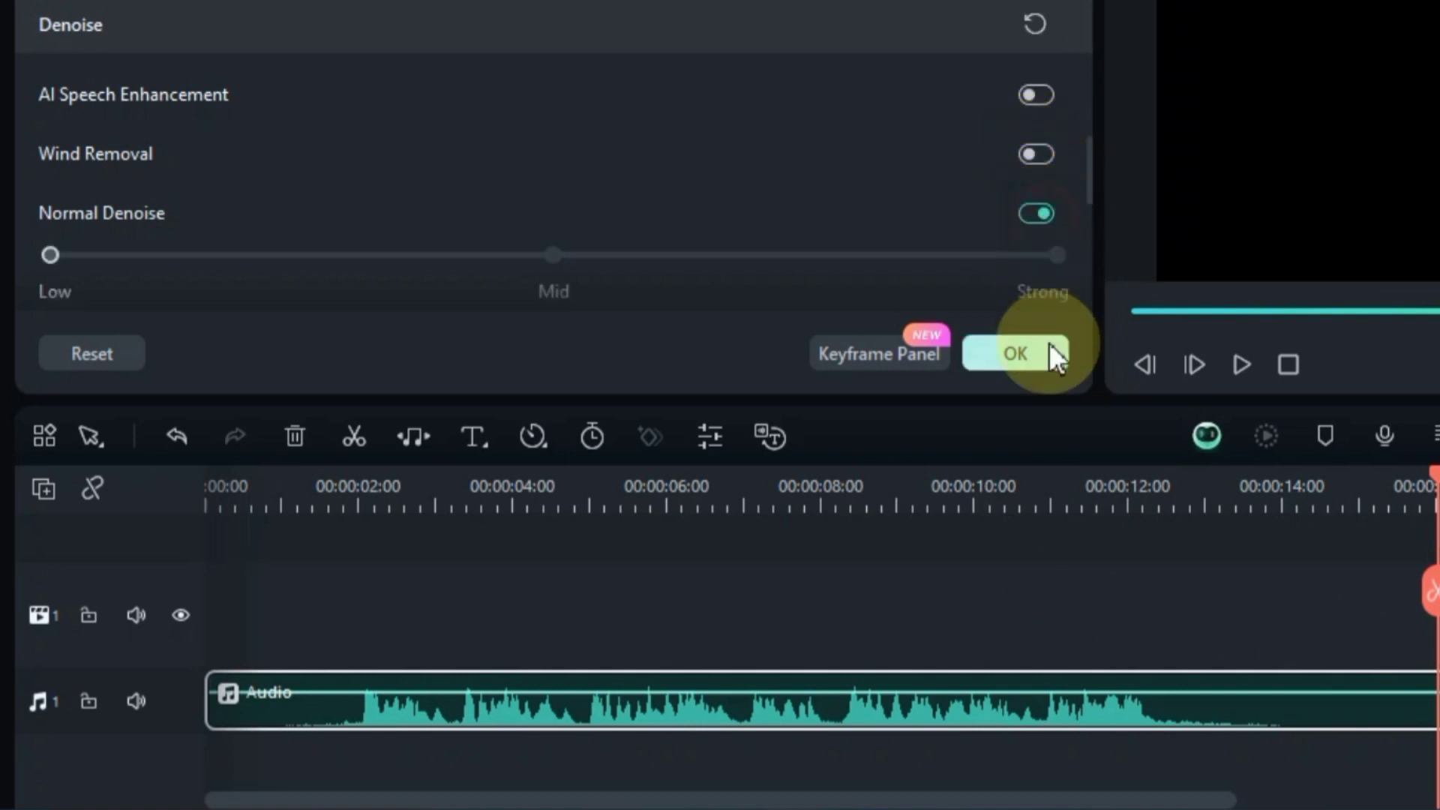
click(225, 489)
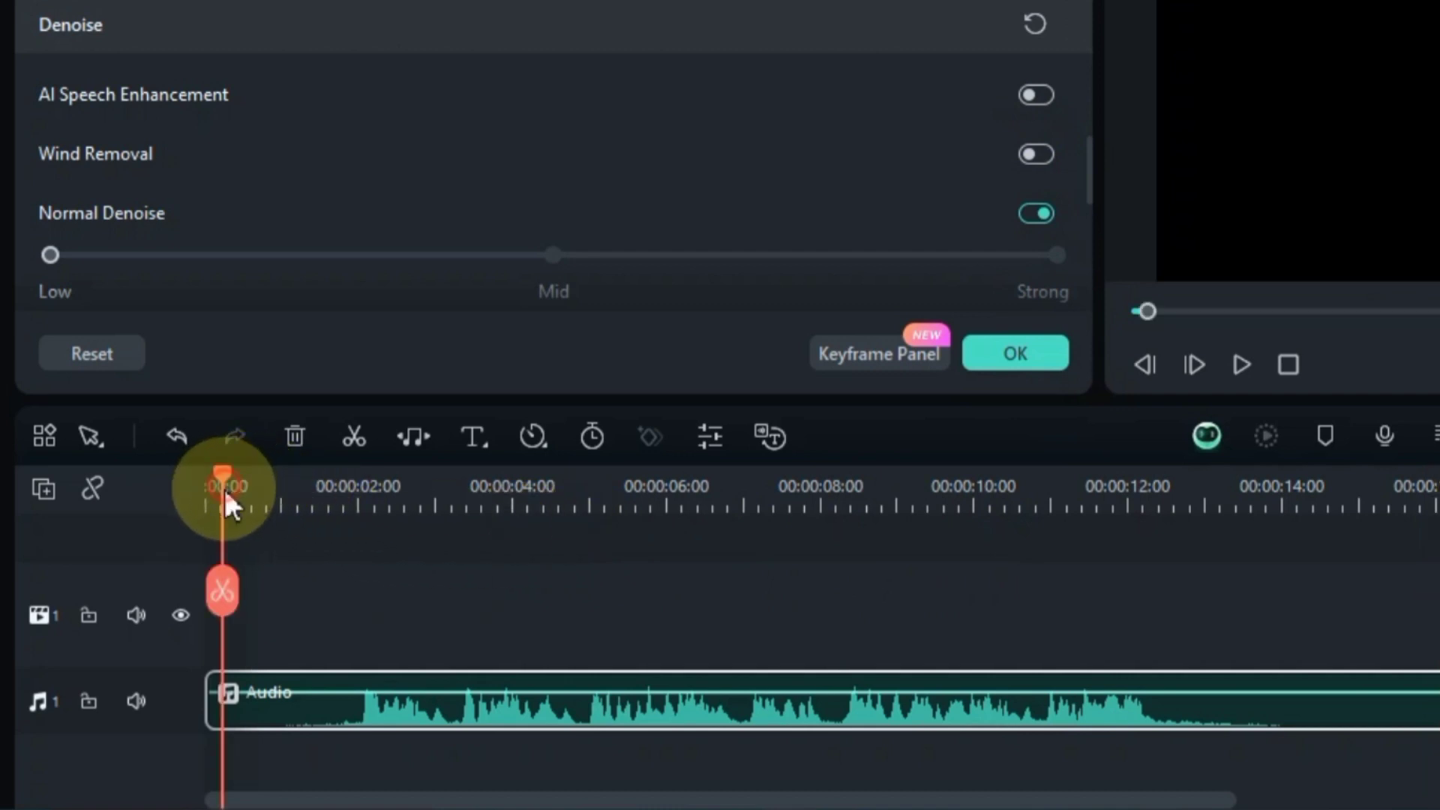
key(space)
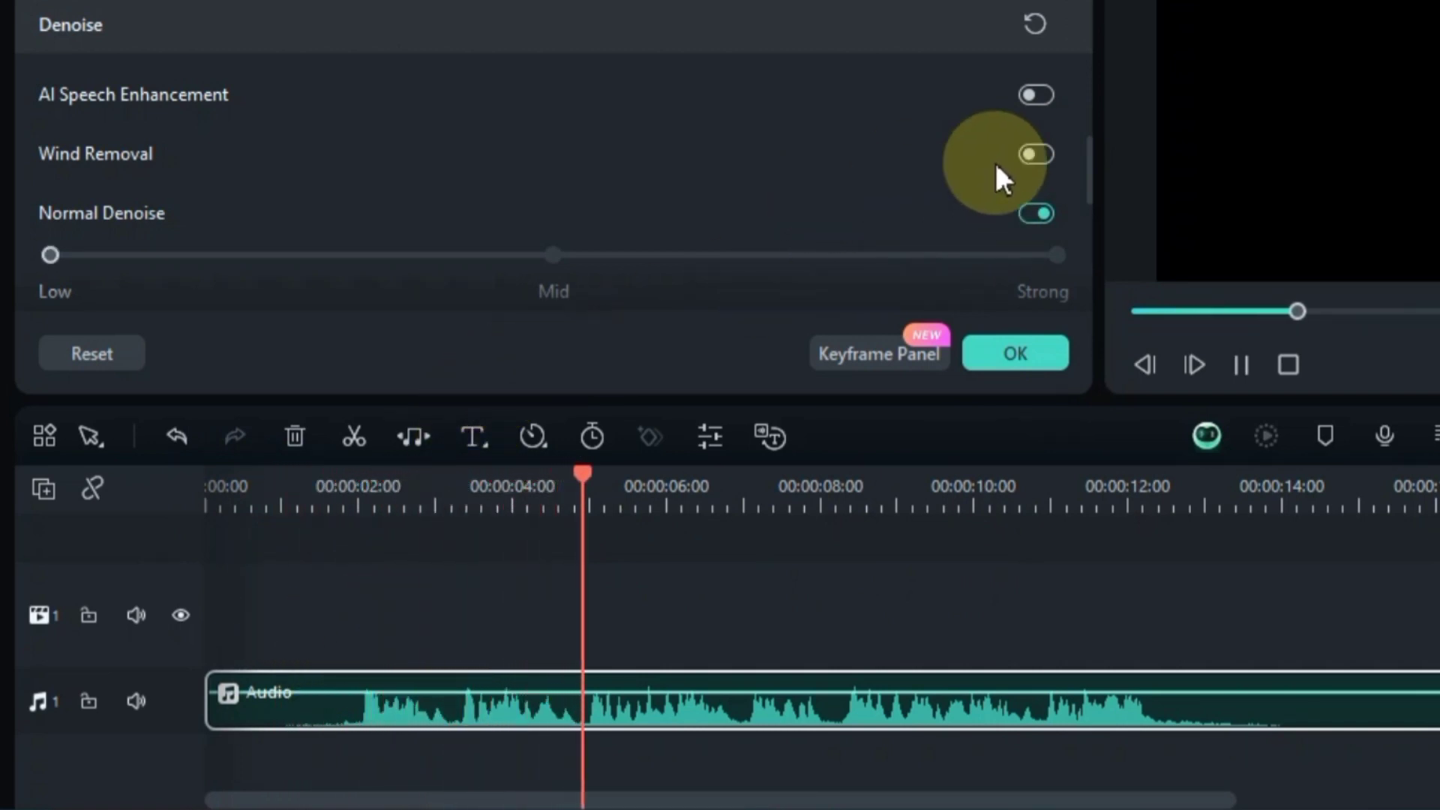
drag(1091, 147, 1094, 161)
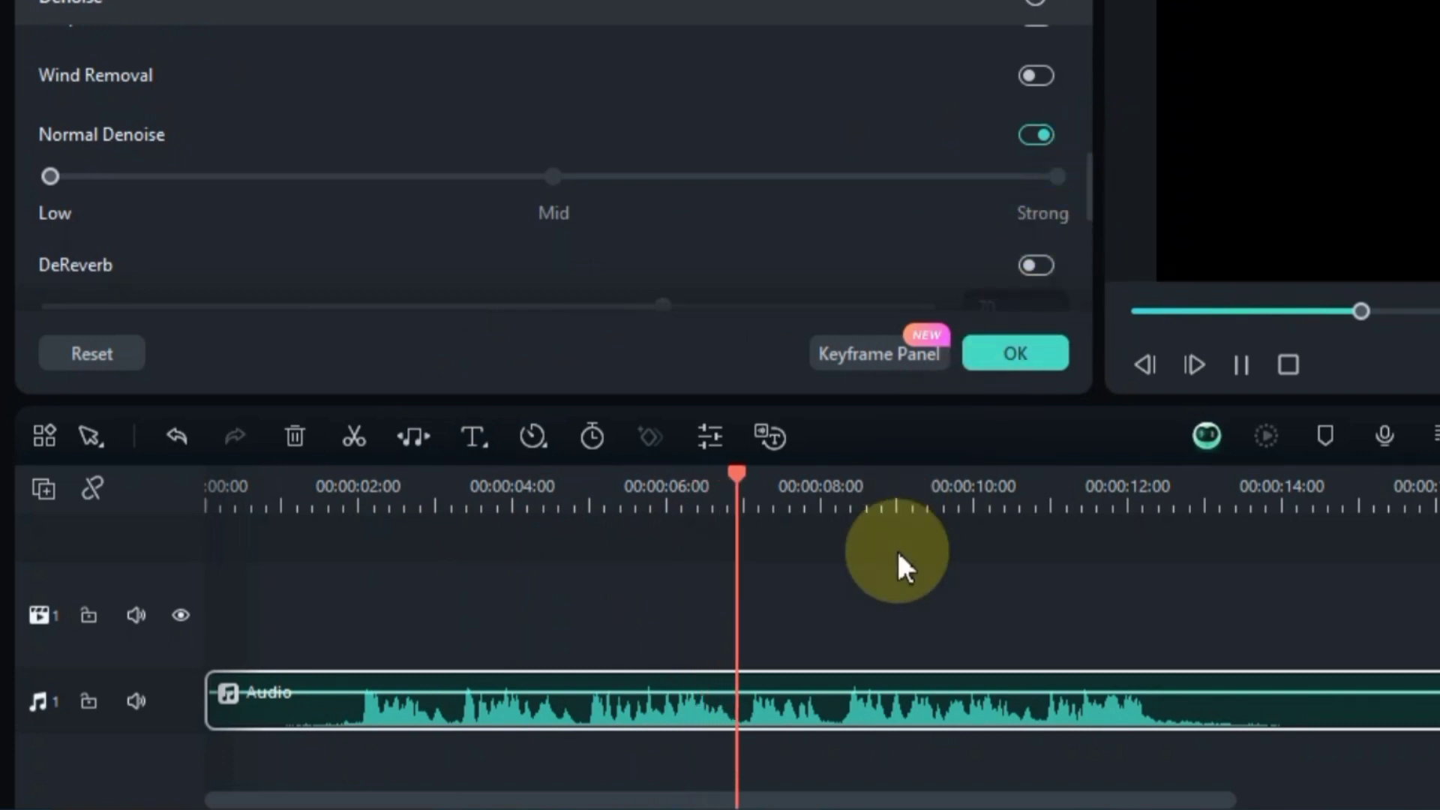
key(space)
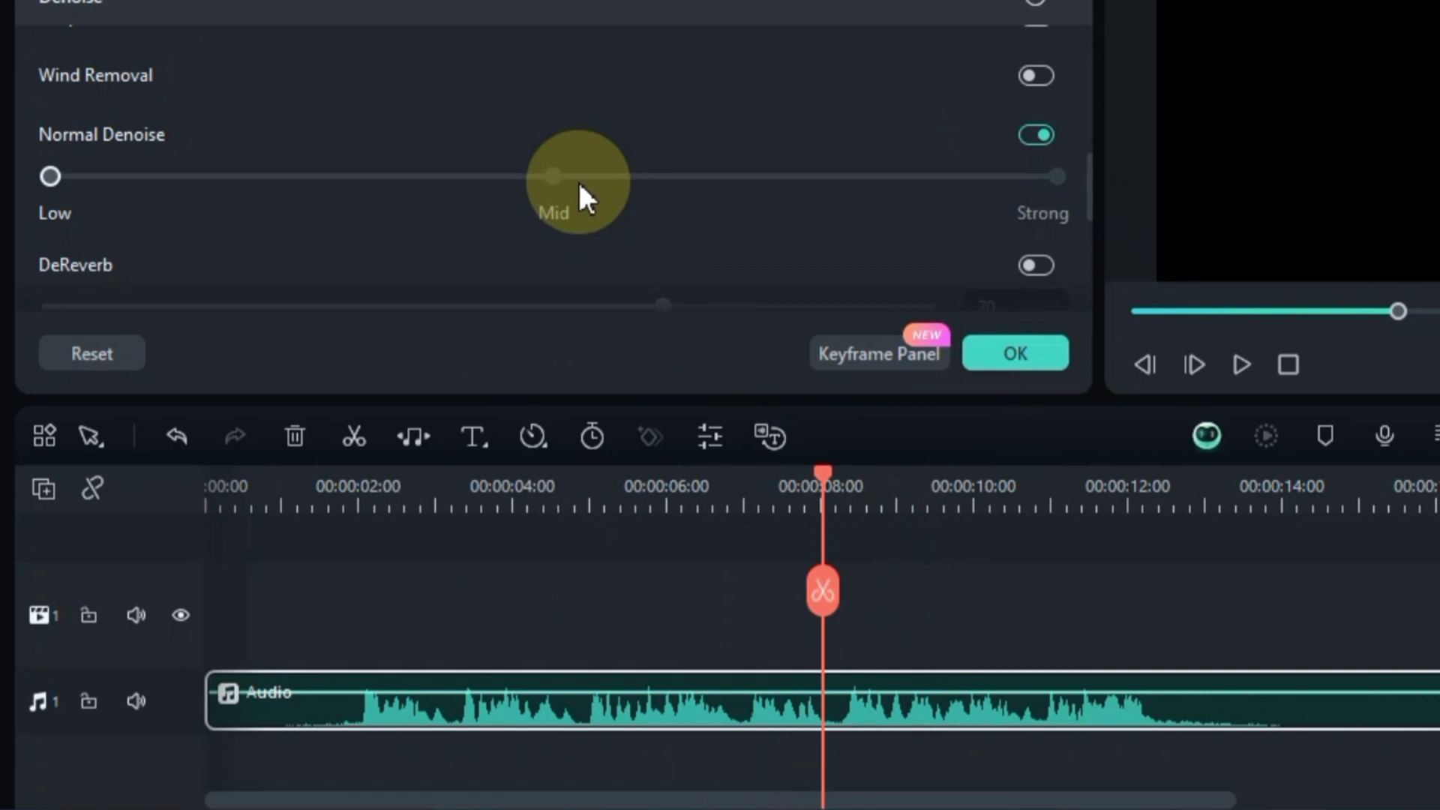
- Raise Normal Denoise strength to Mid, then Strong, previewing each level
click(553, 180)
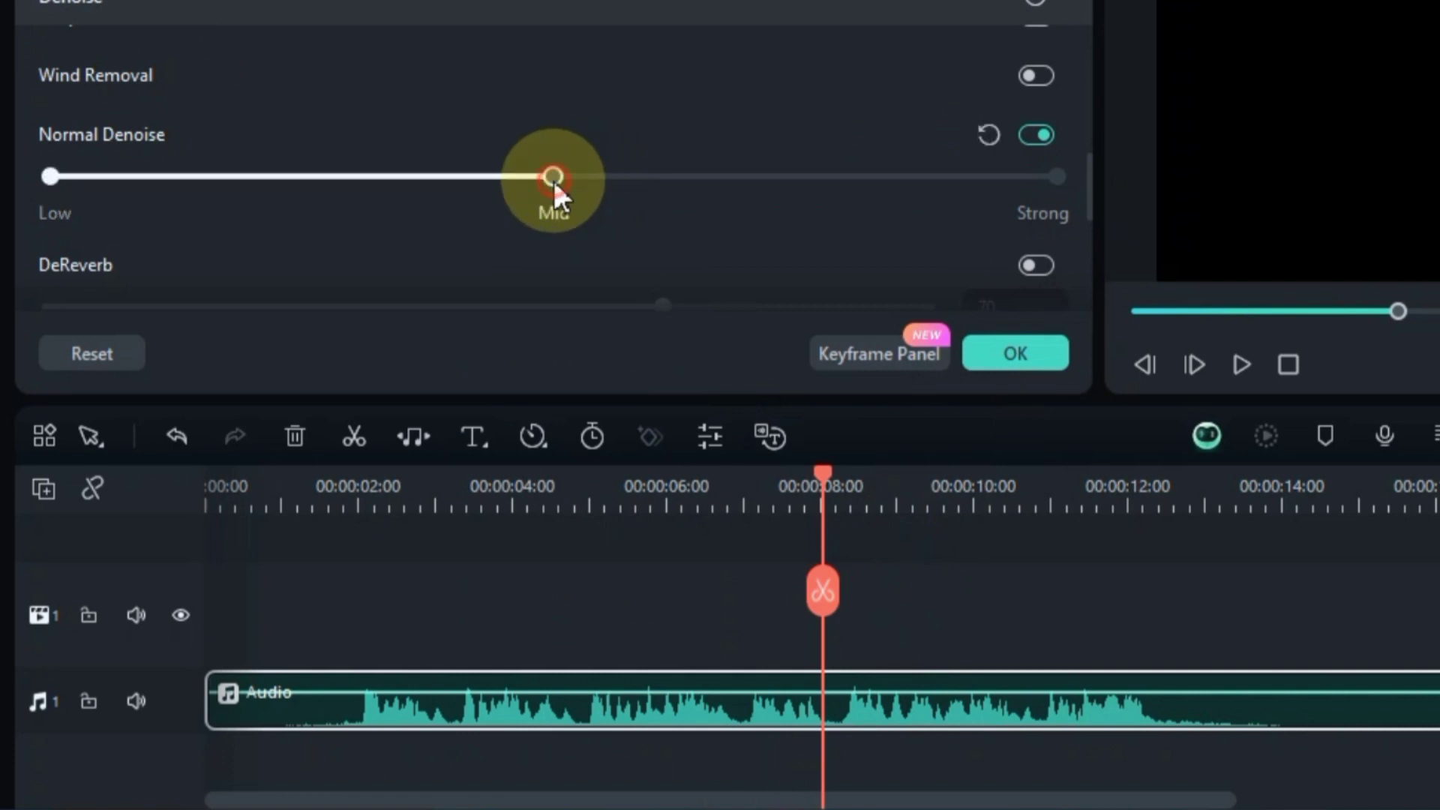
click(260, 495)
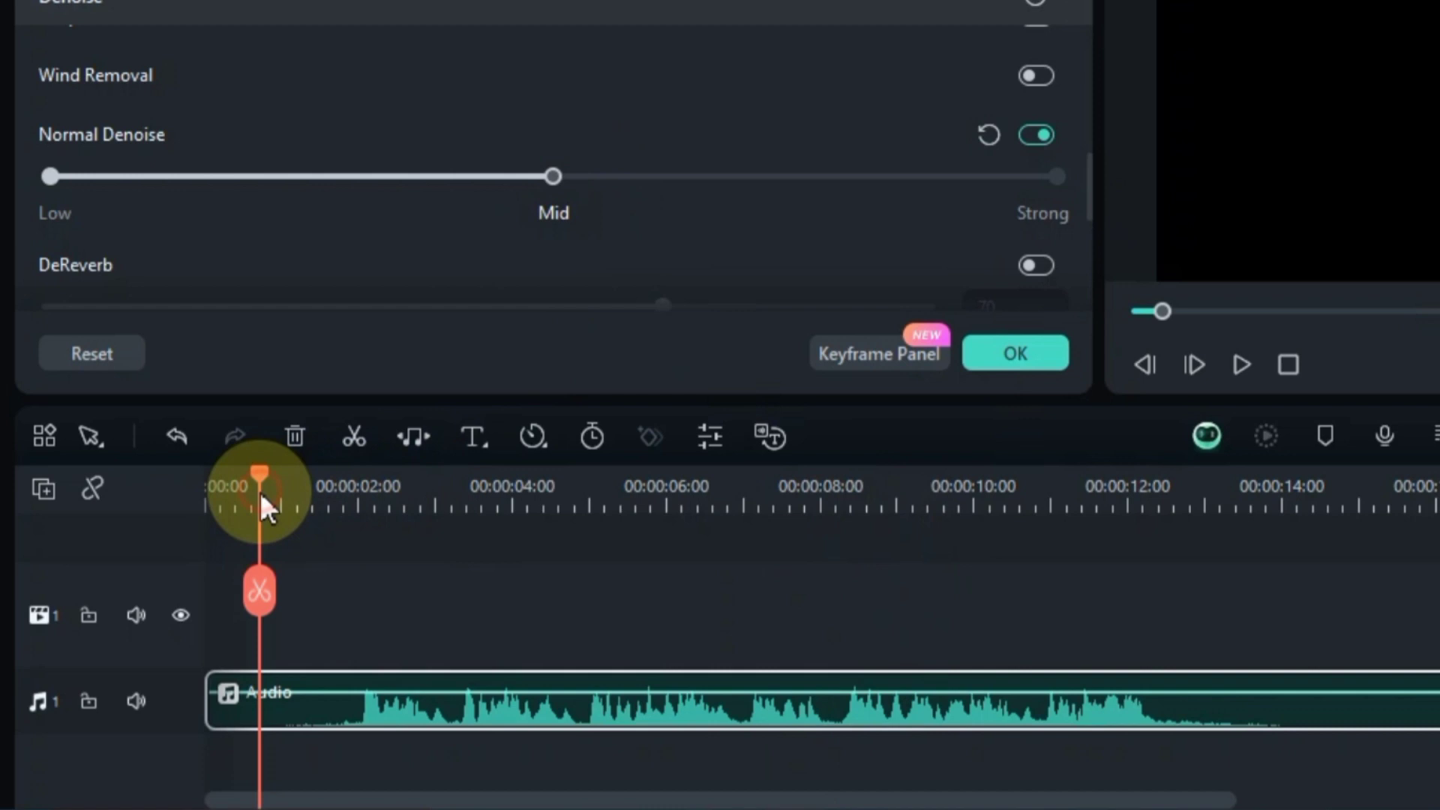
key(space)
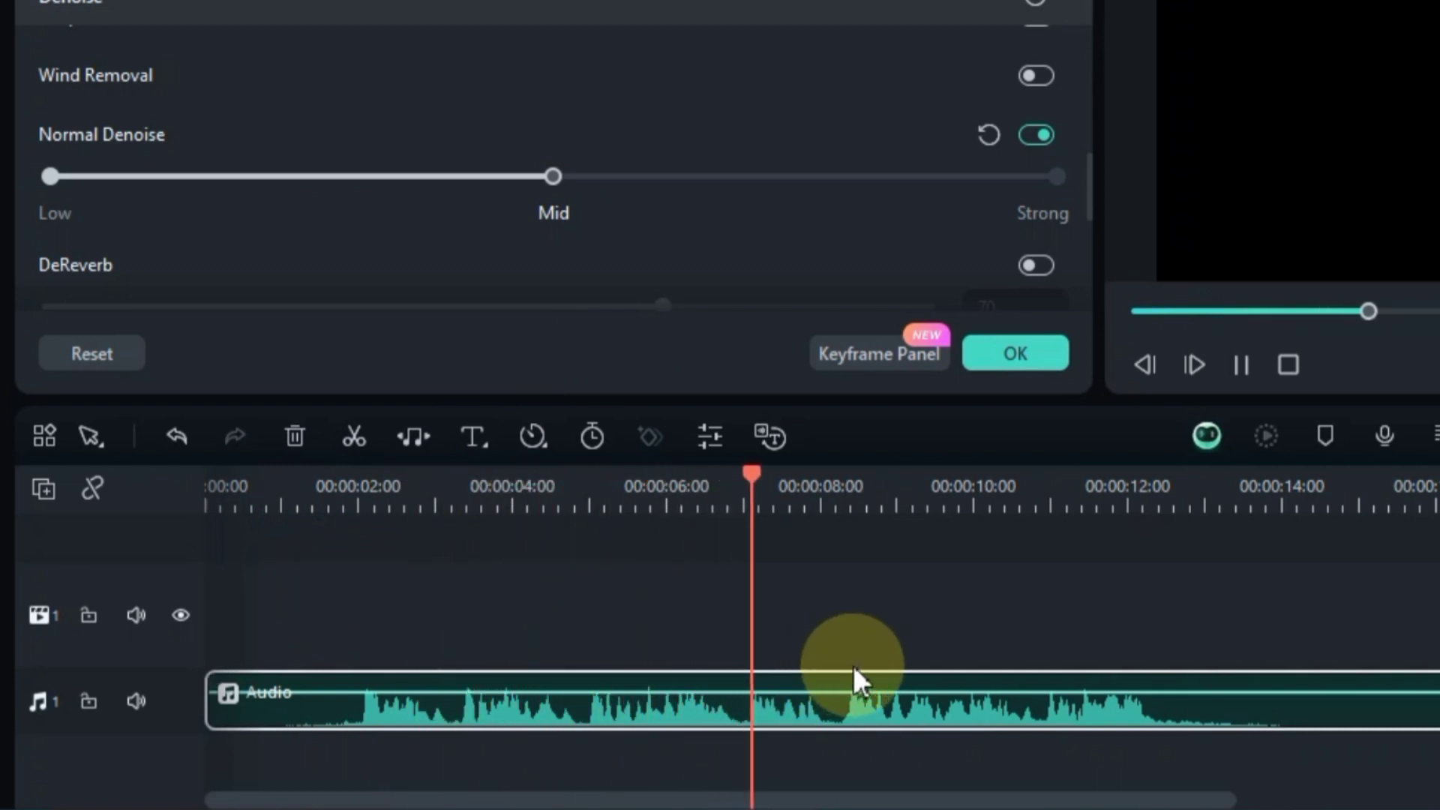
click(1088, 498)
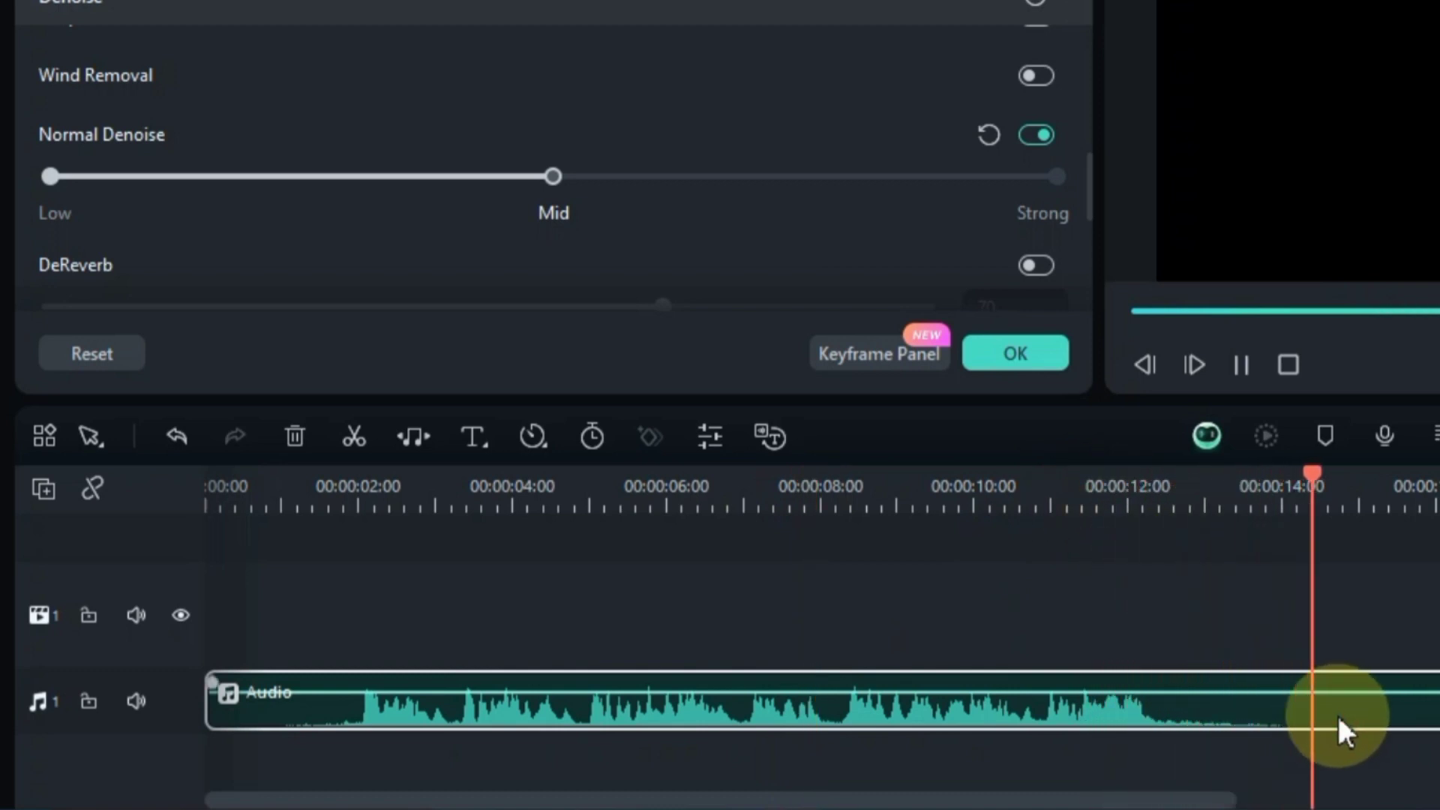
click(1056, 177)
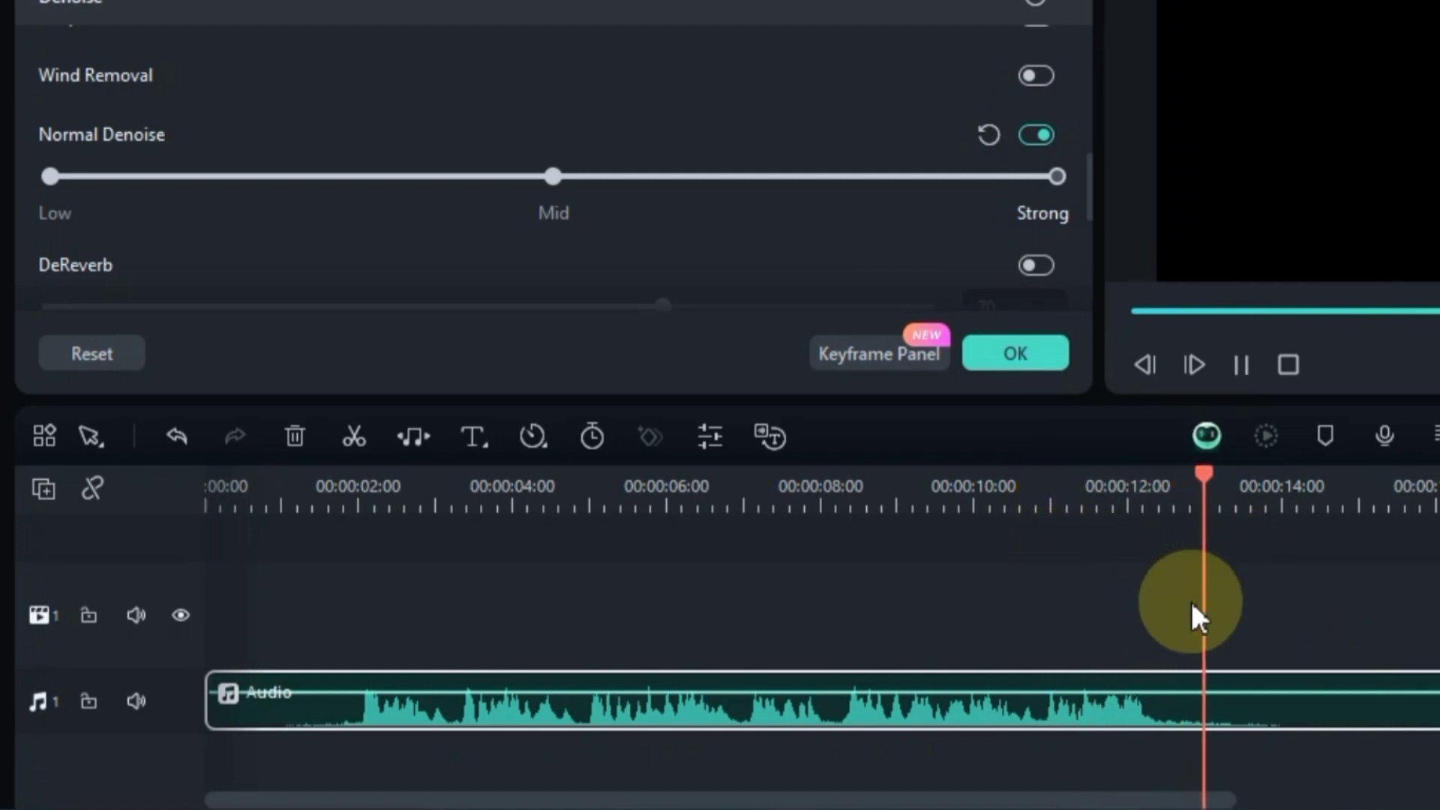
key(space)
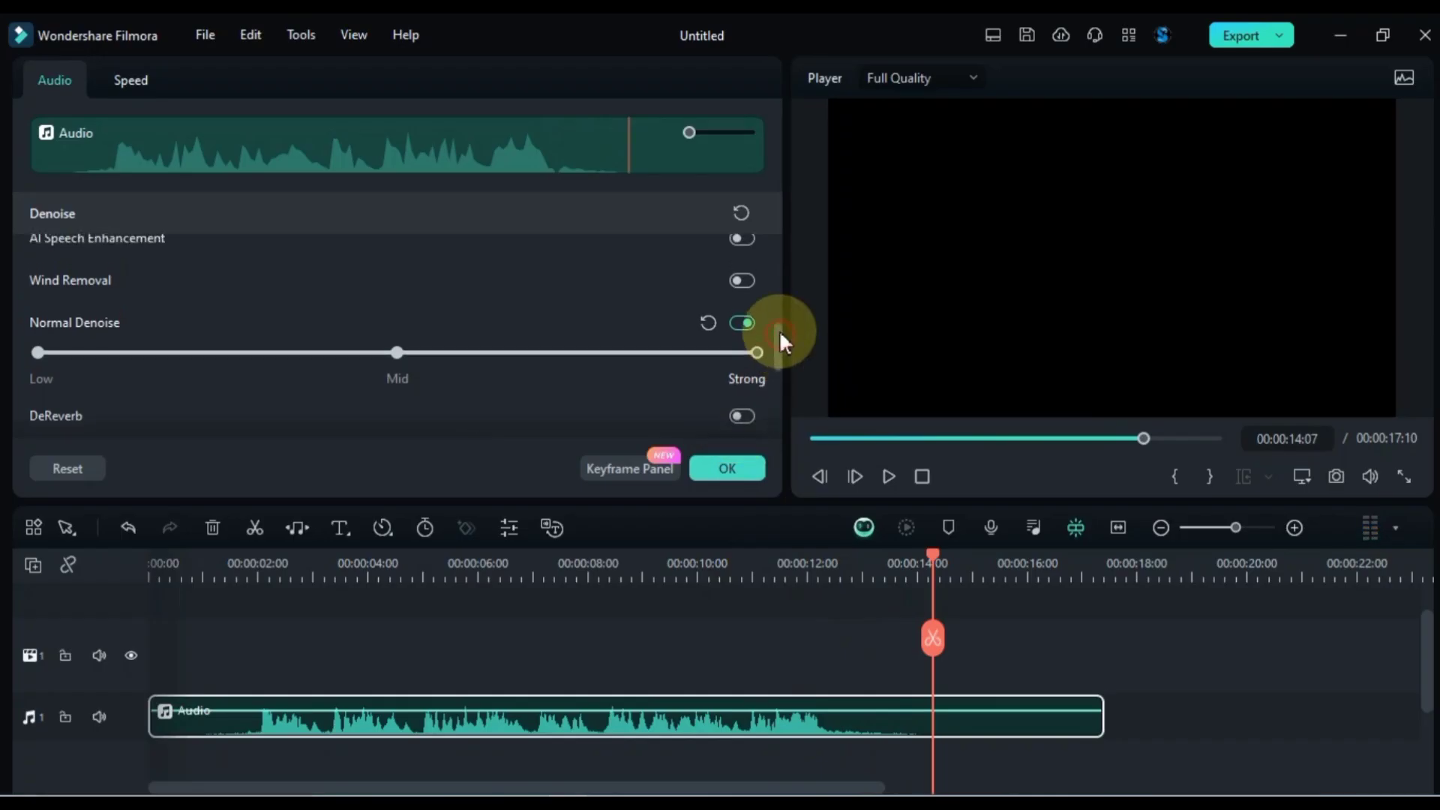
scroll(777, 313, up, 3)
- Turn on DeReverb for the audio clip and preview the effect
click(742, 329)
scroll(781, 338, down, 3)
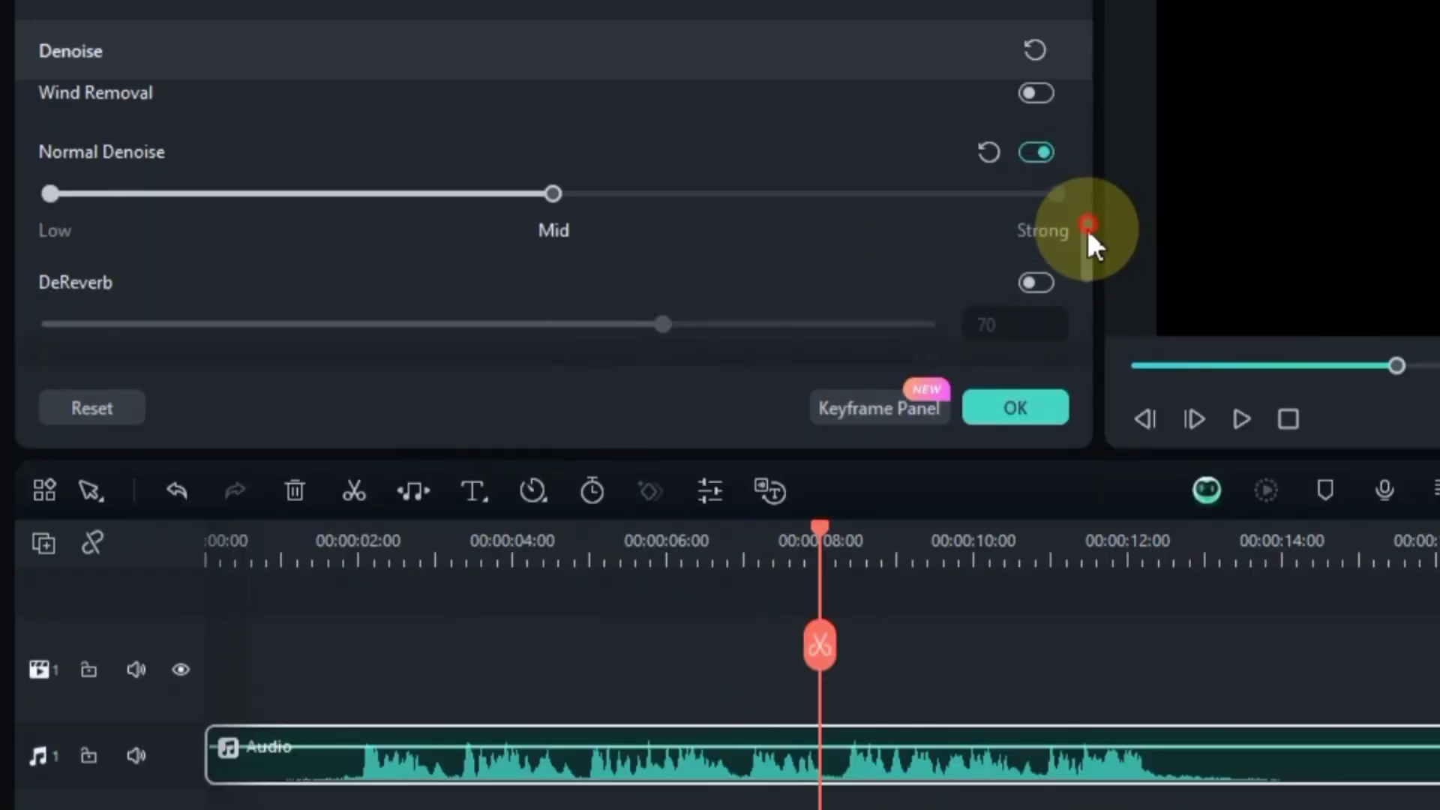
scroll(1085, 231, down, 1)
click(1036, 222)
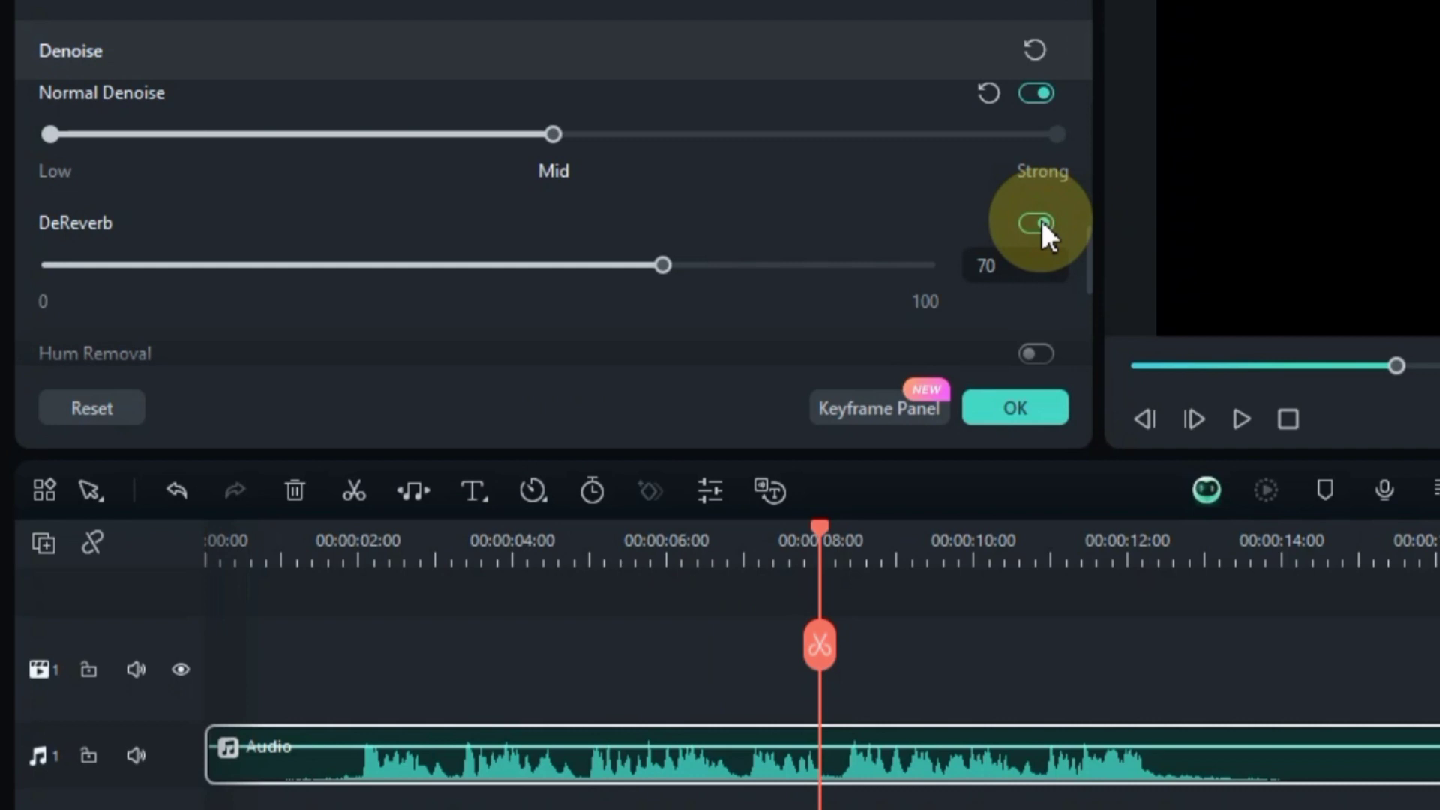
key(space)
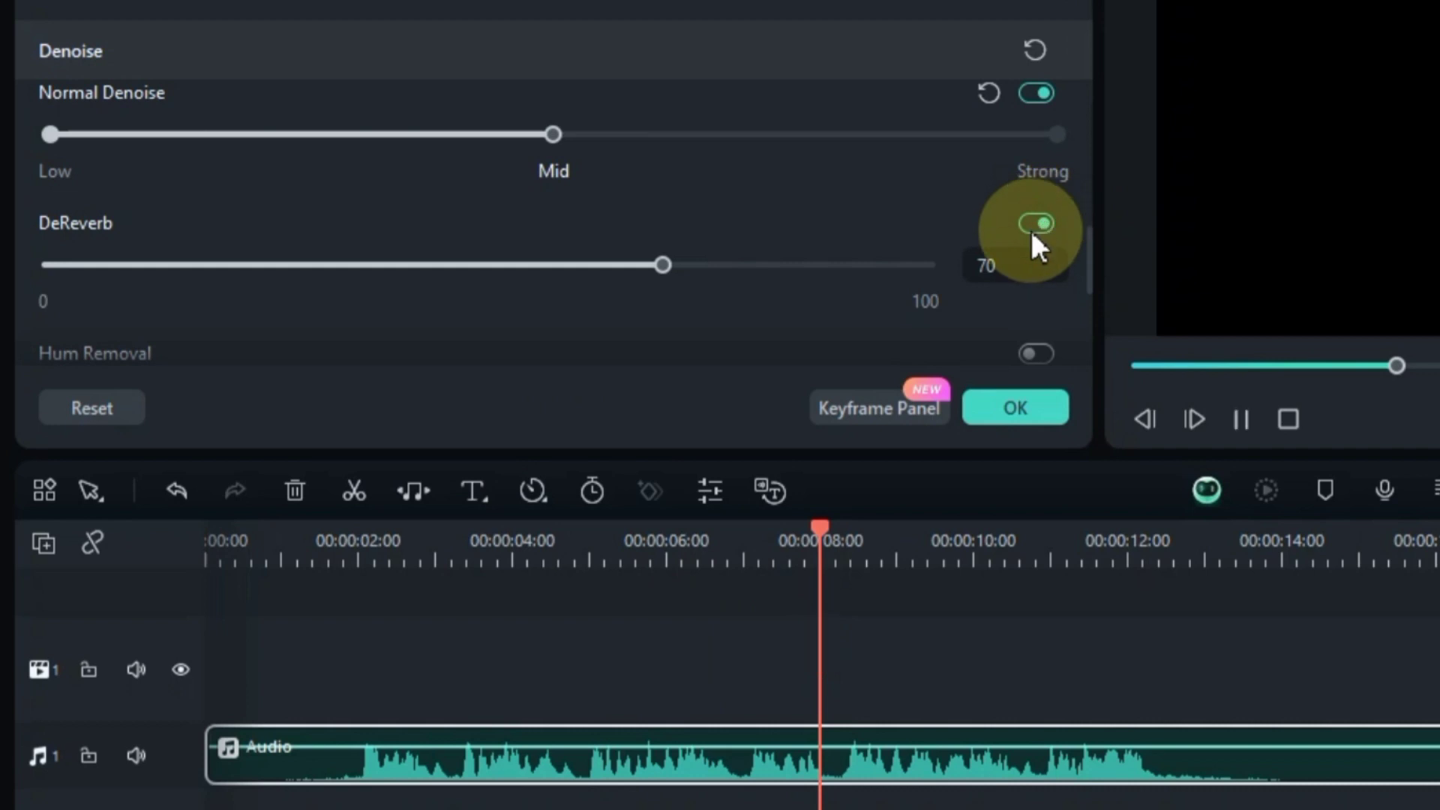
key(space)
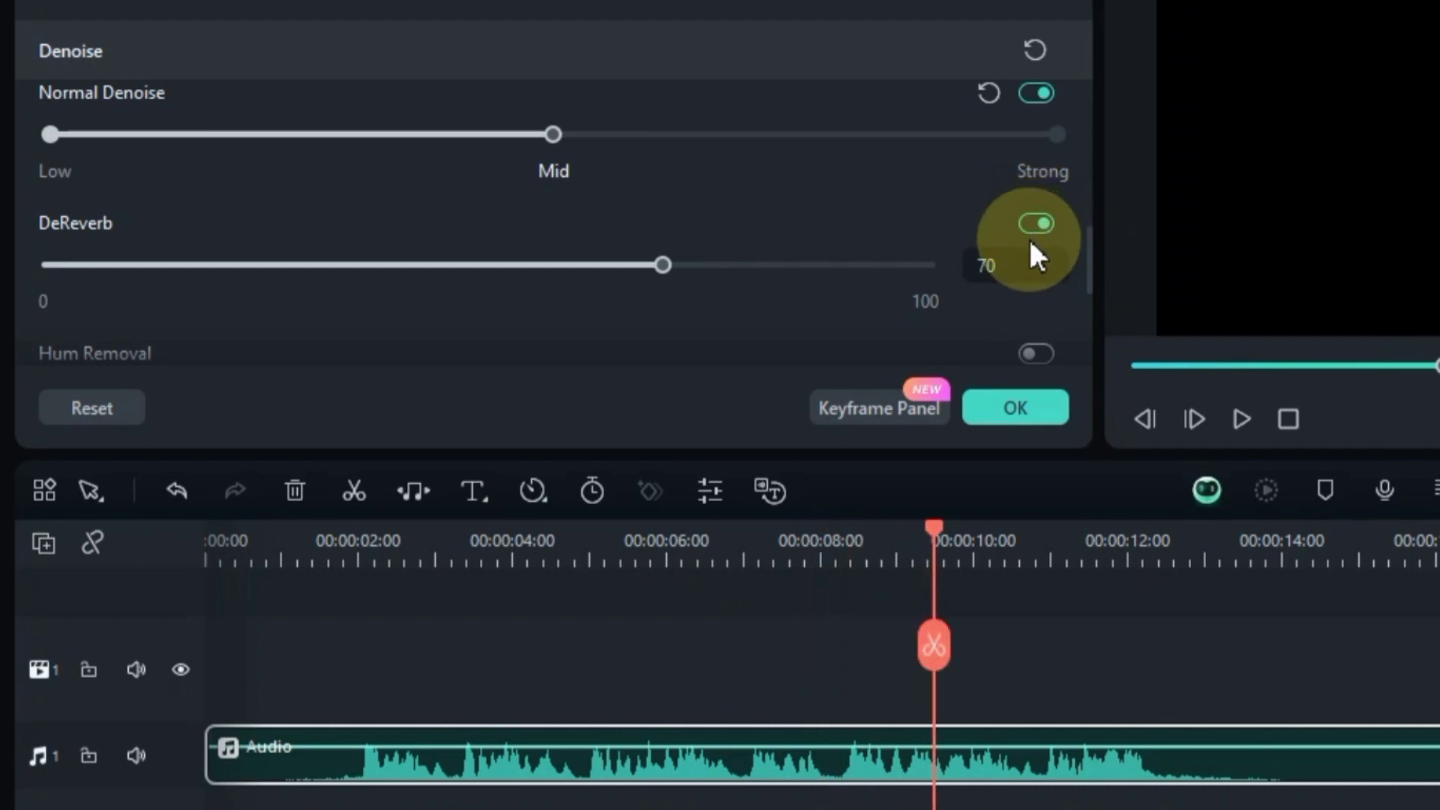
- Switch Normal Denoise off, lower DeReverb to 35, and replay the clip
click(1035, 94)
key(space)
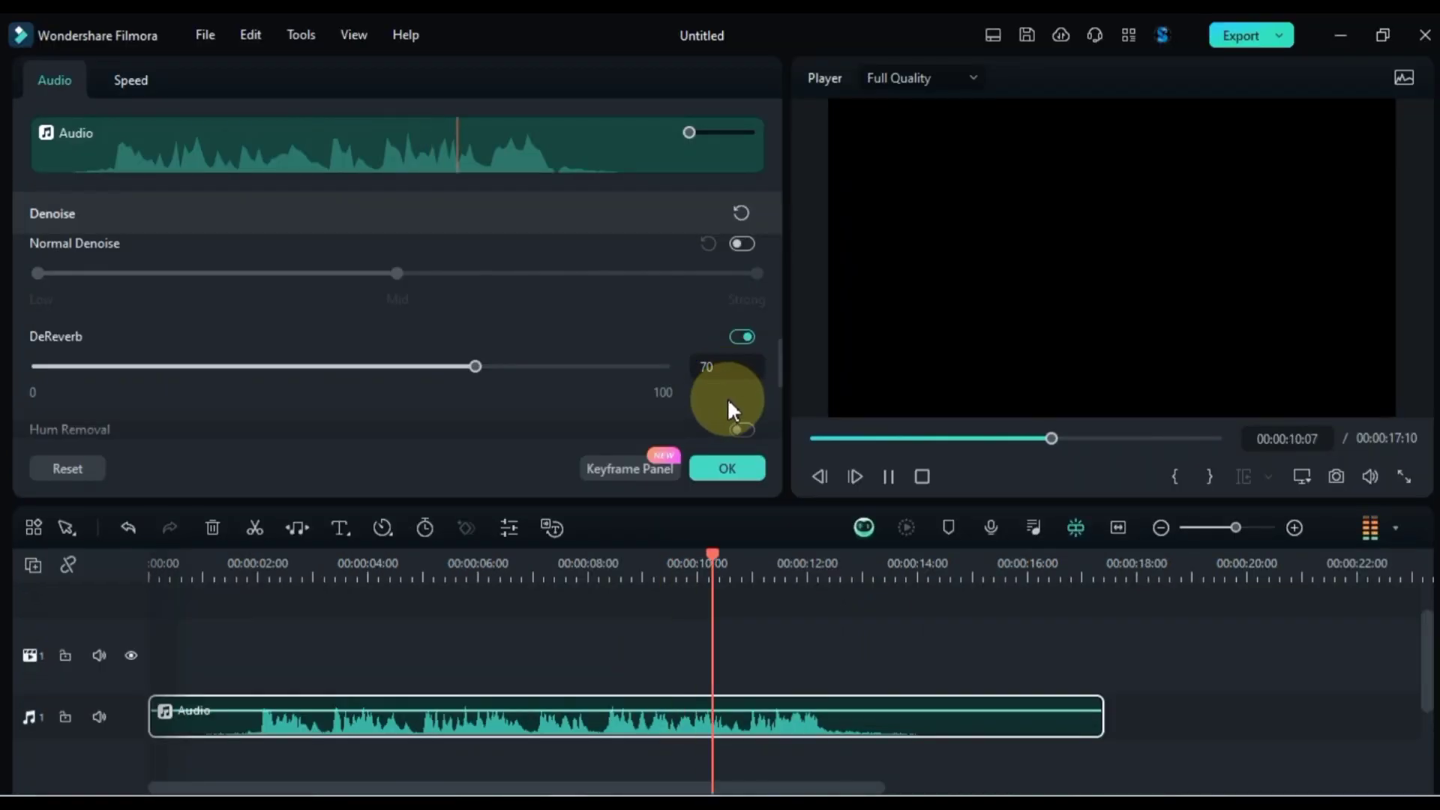
drag(475, 367, 256, 367)
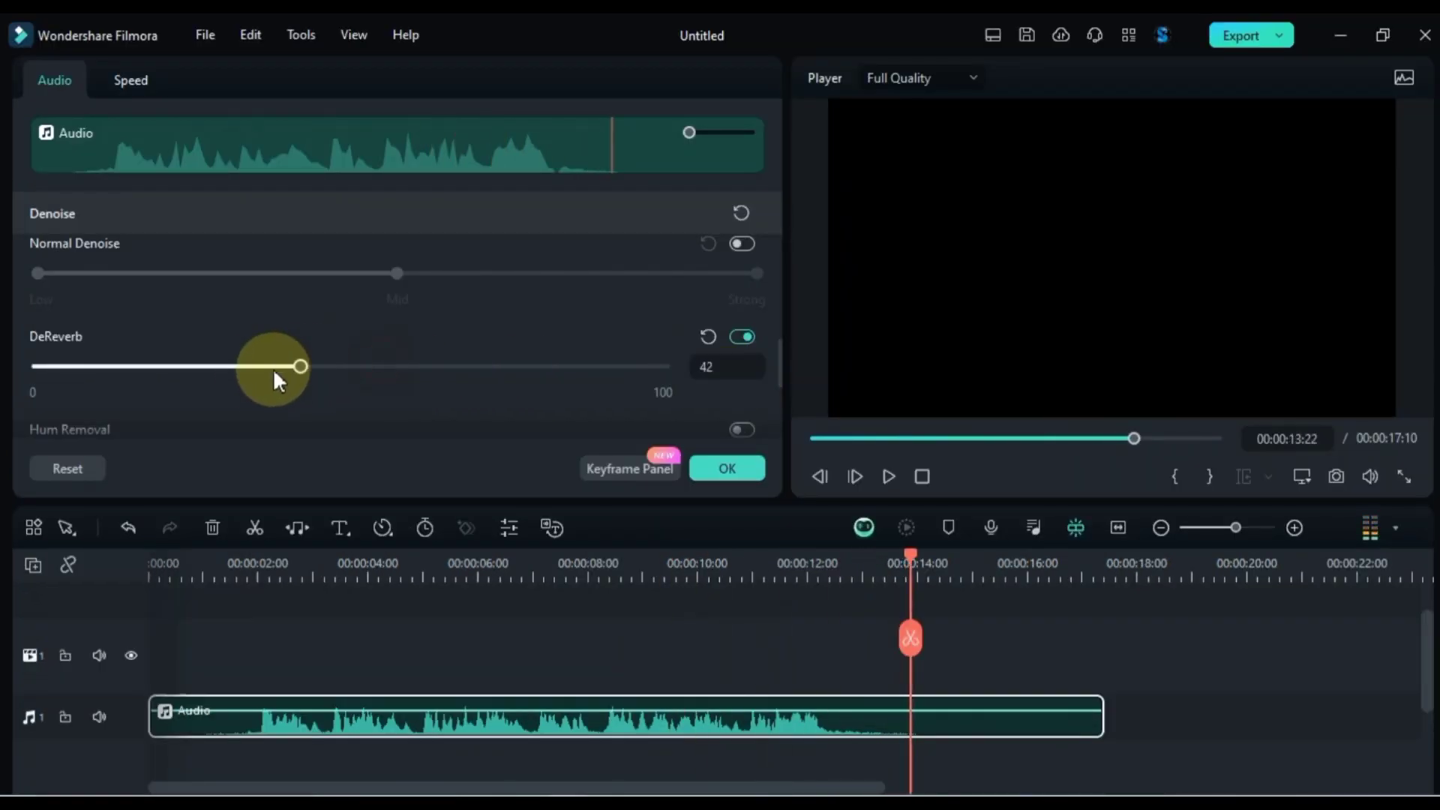
click(338, 571)
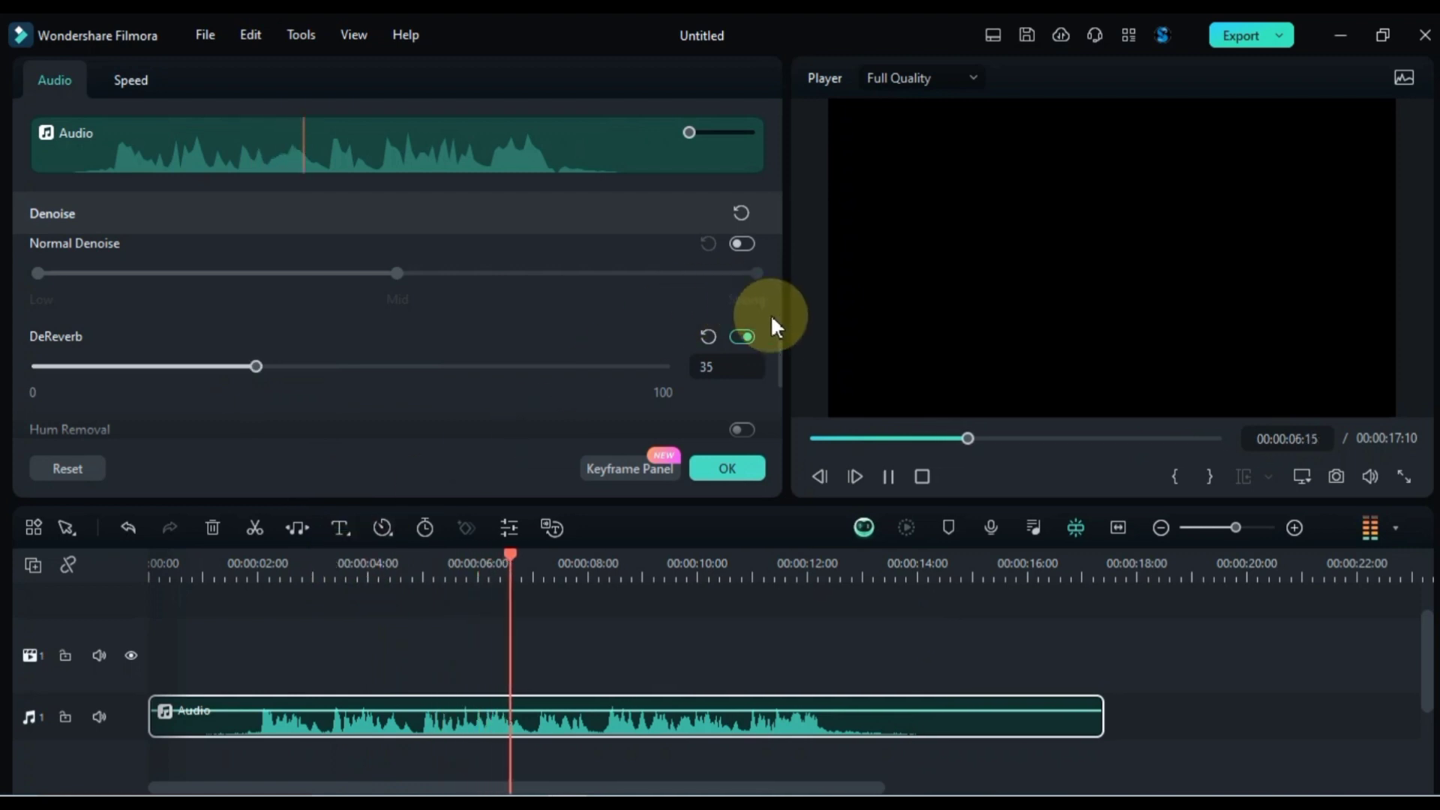
click(799, 574)
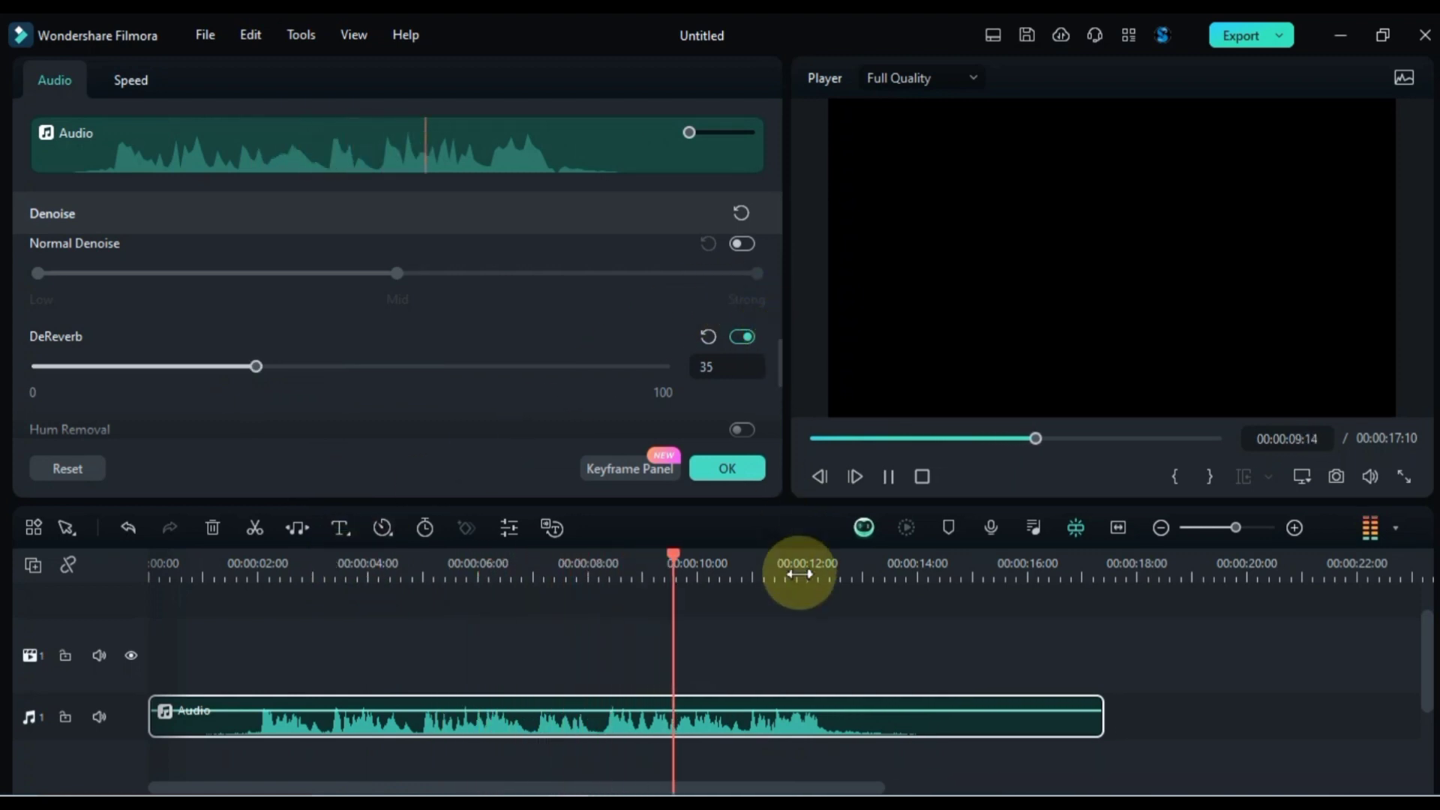
scroll(777, 376, down, 2)
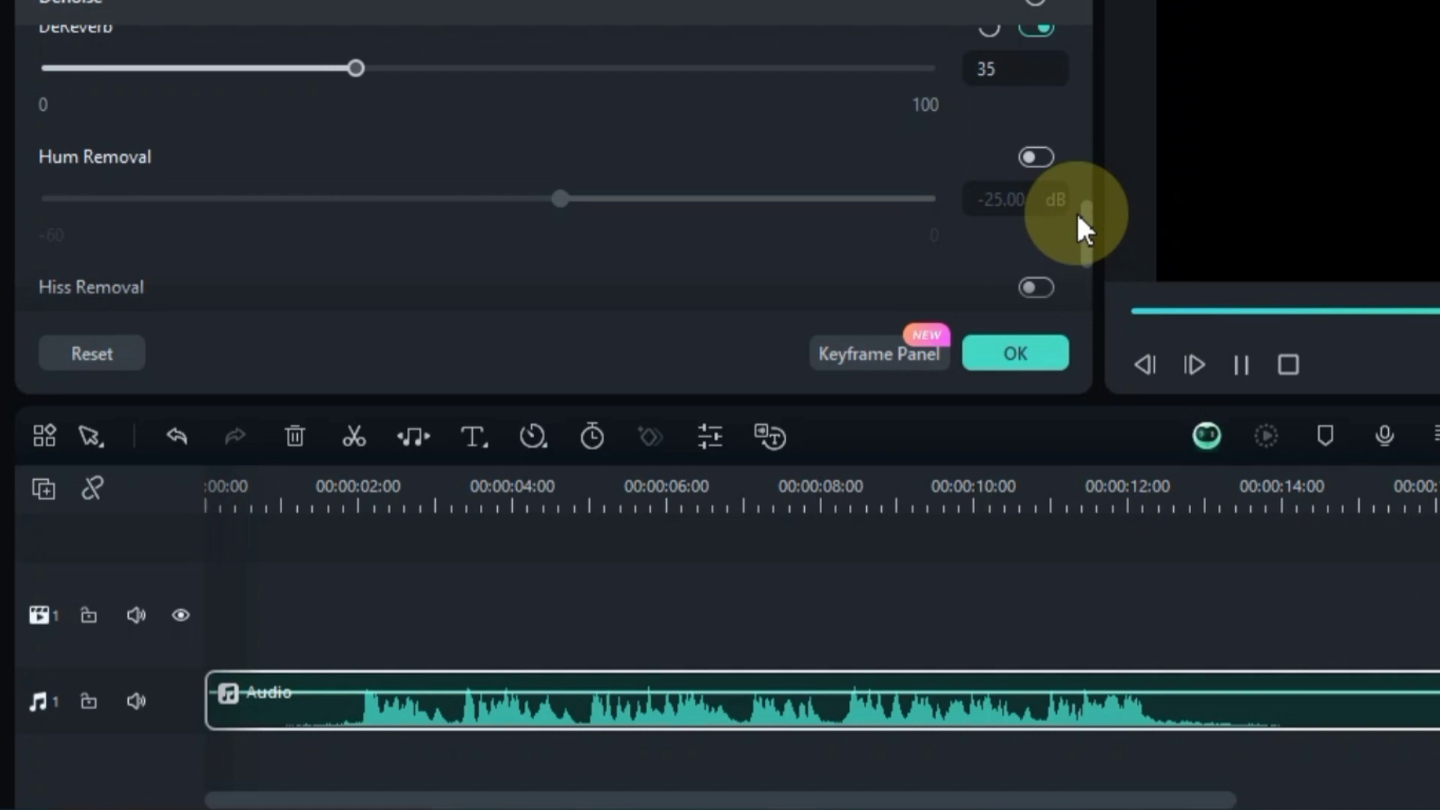
- Turn on Hum Removal and set it to -29 dB
click(1036, 158)
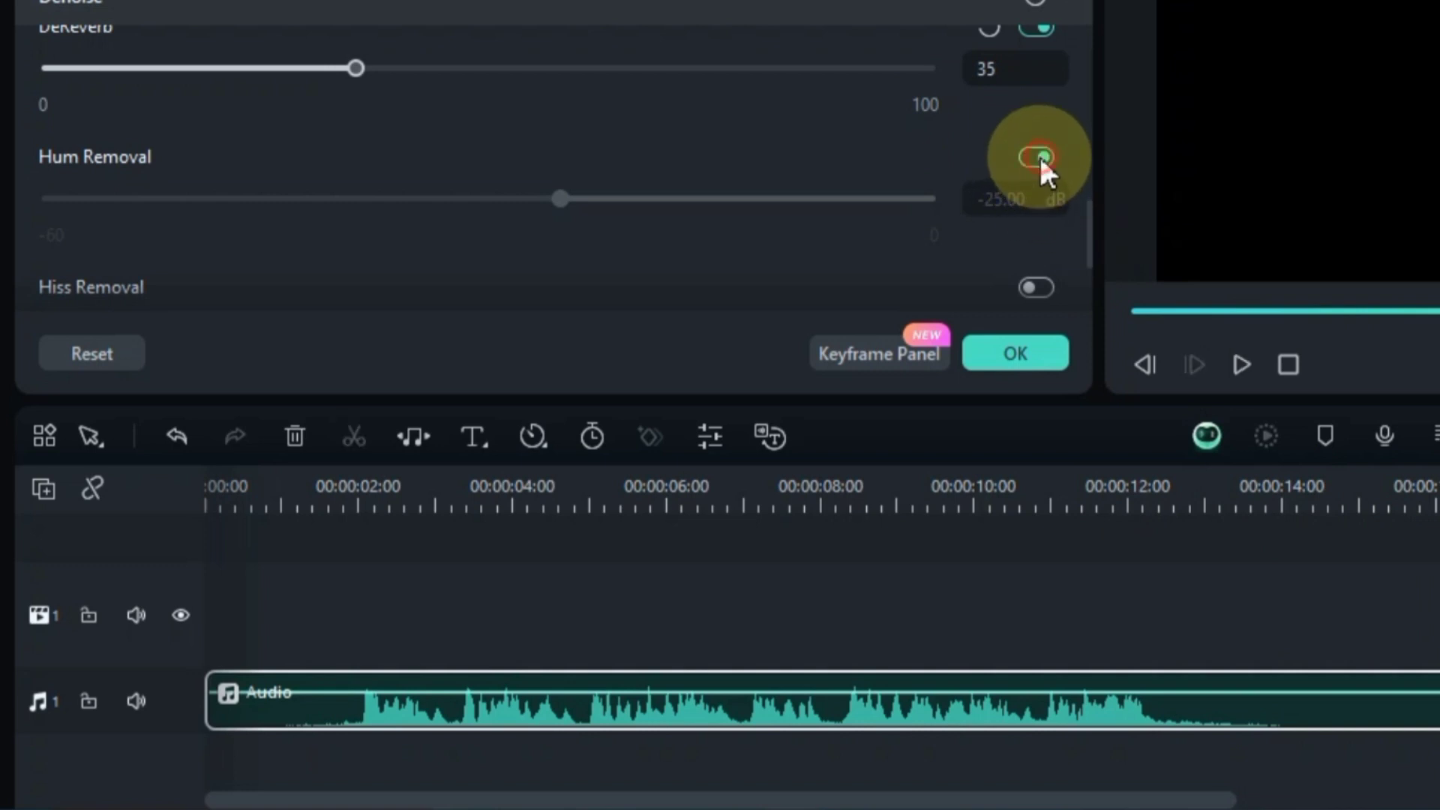
drag(291, 199, 284, 199)
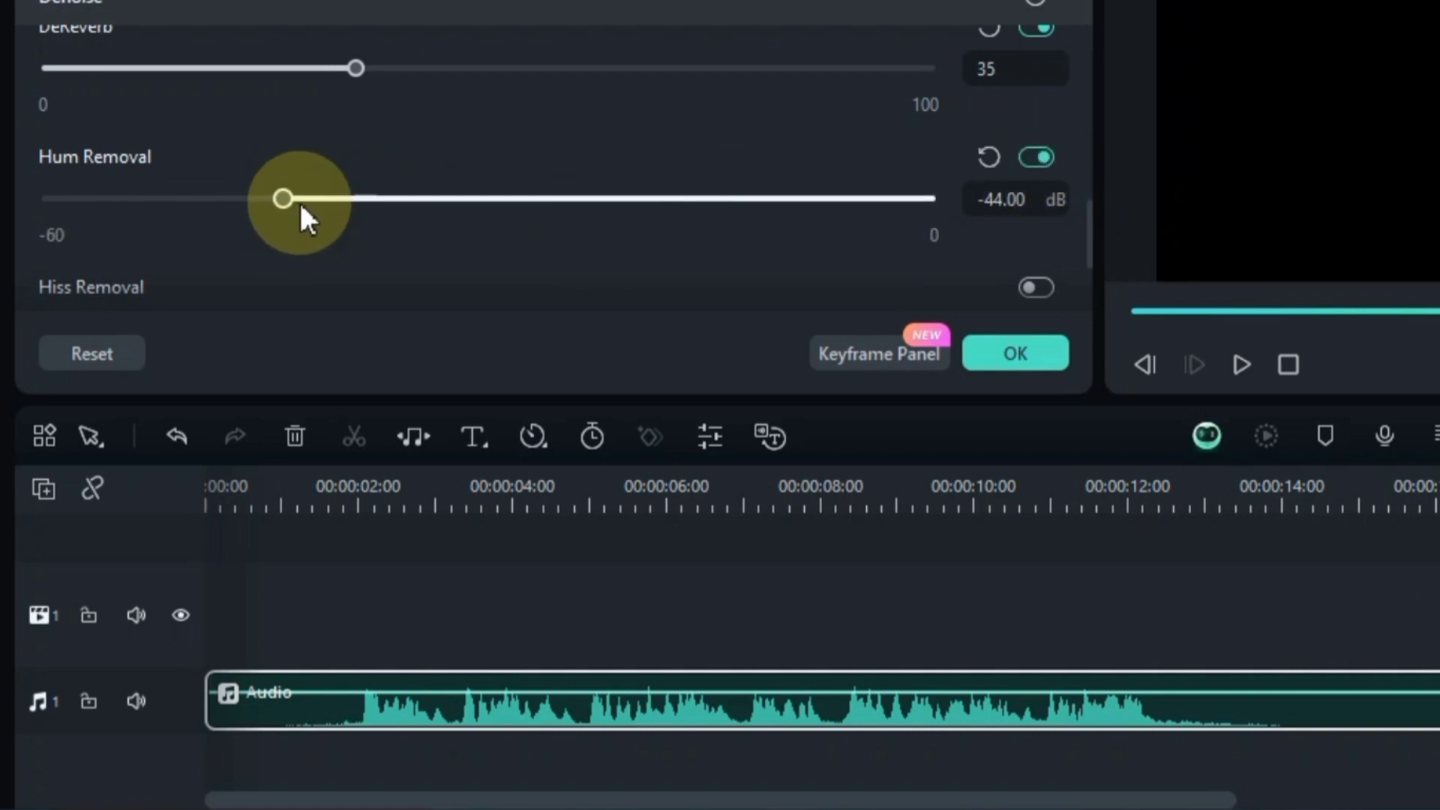
click(593, 500)
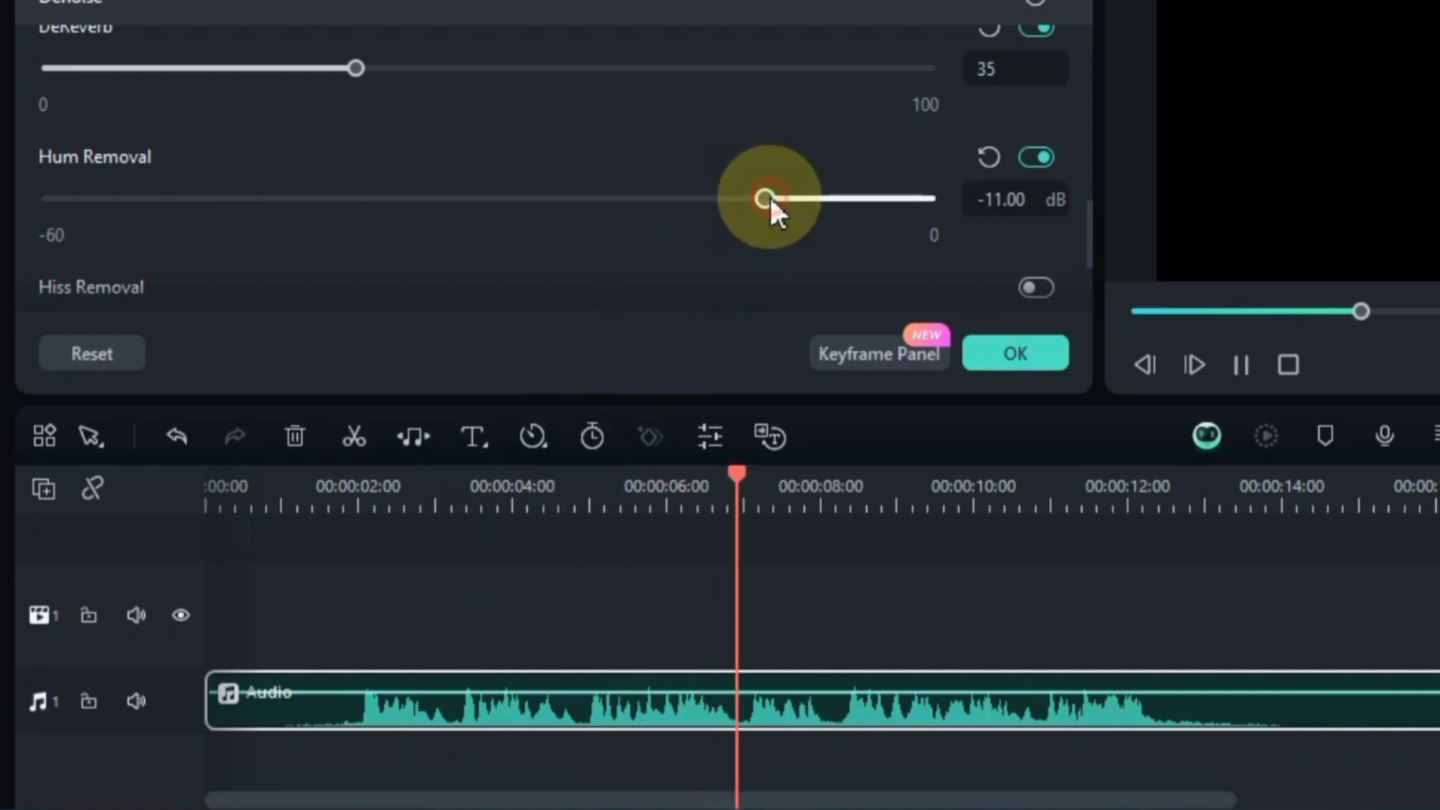
click(901, 198)
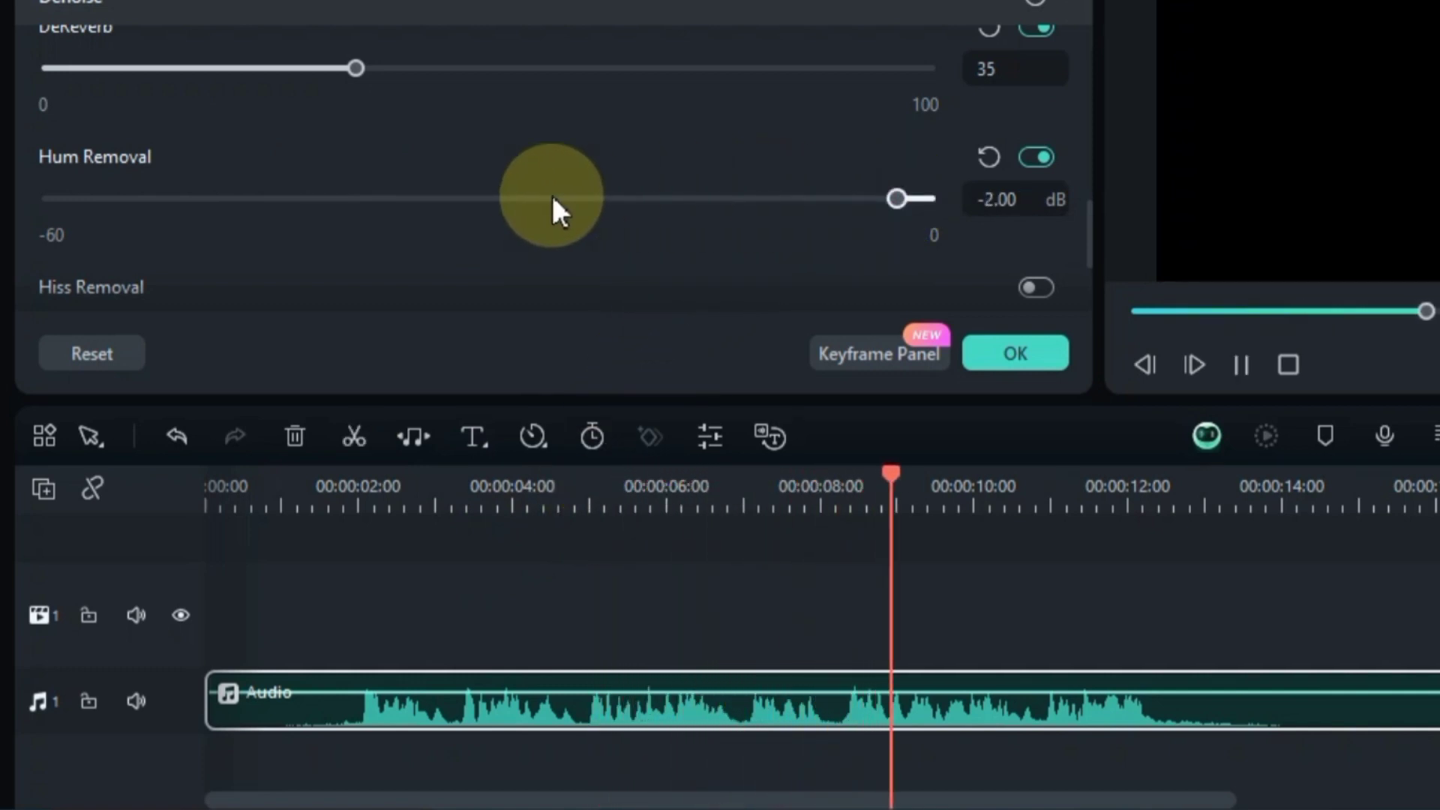
click(503, 199)
scroll(600, 231, down, 2)
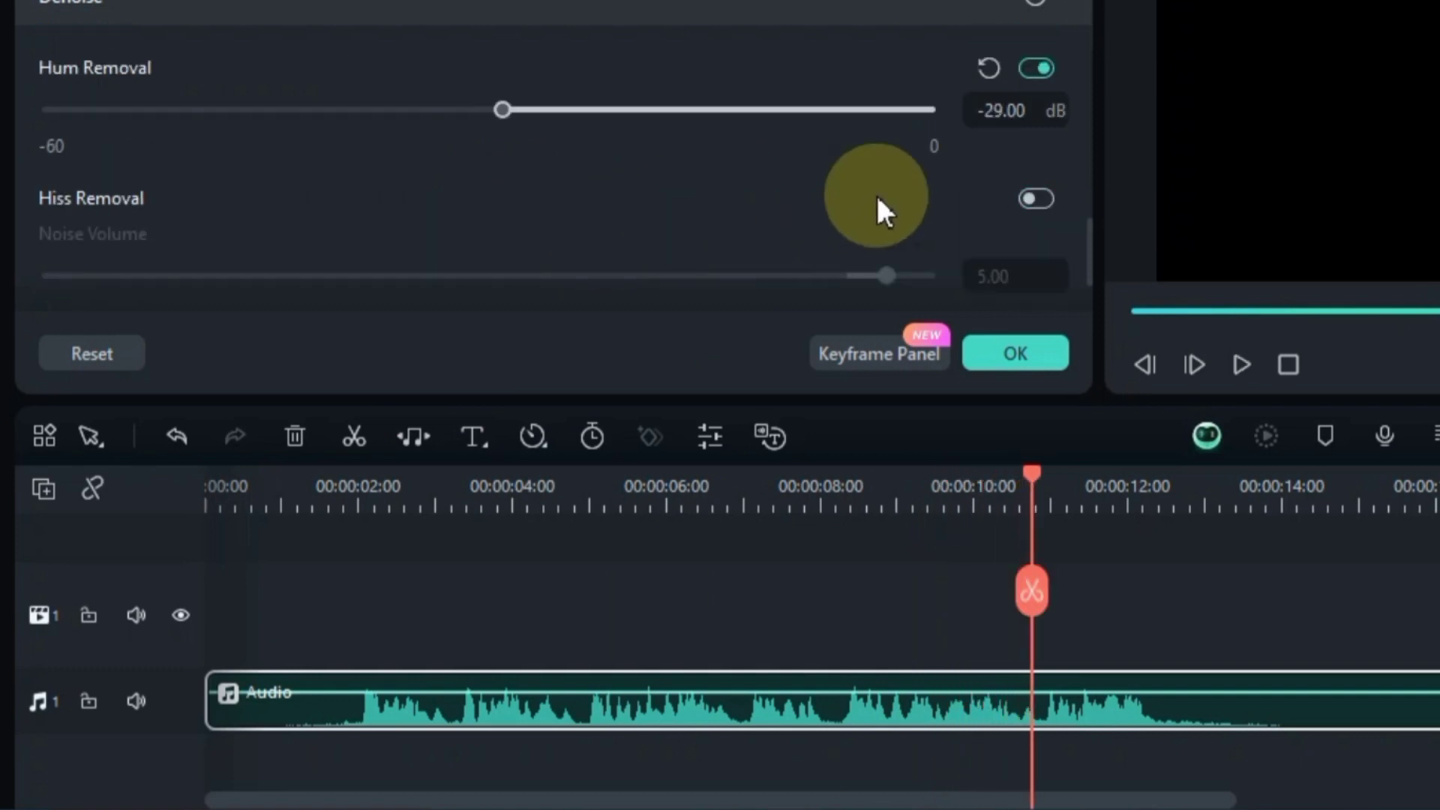
- Turn on Hiss Removal and lower its Noise Volume to -43, previewing playback
click(1036, 199)
key(space)
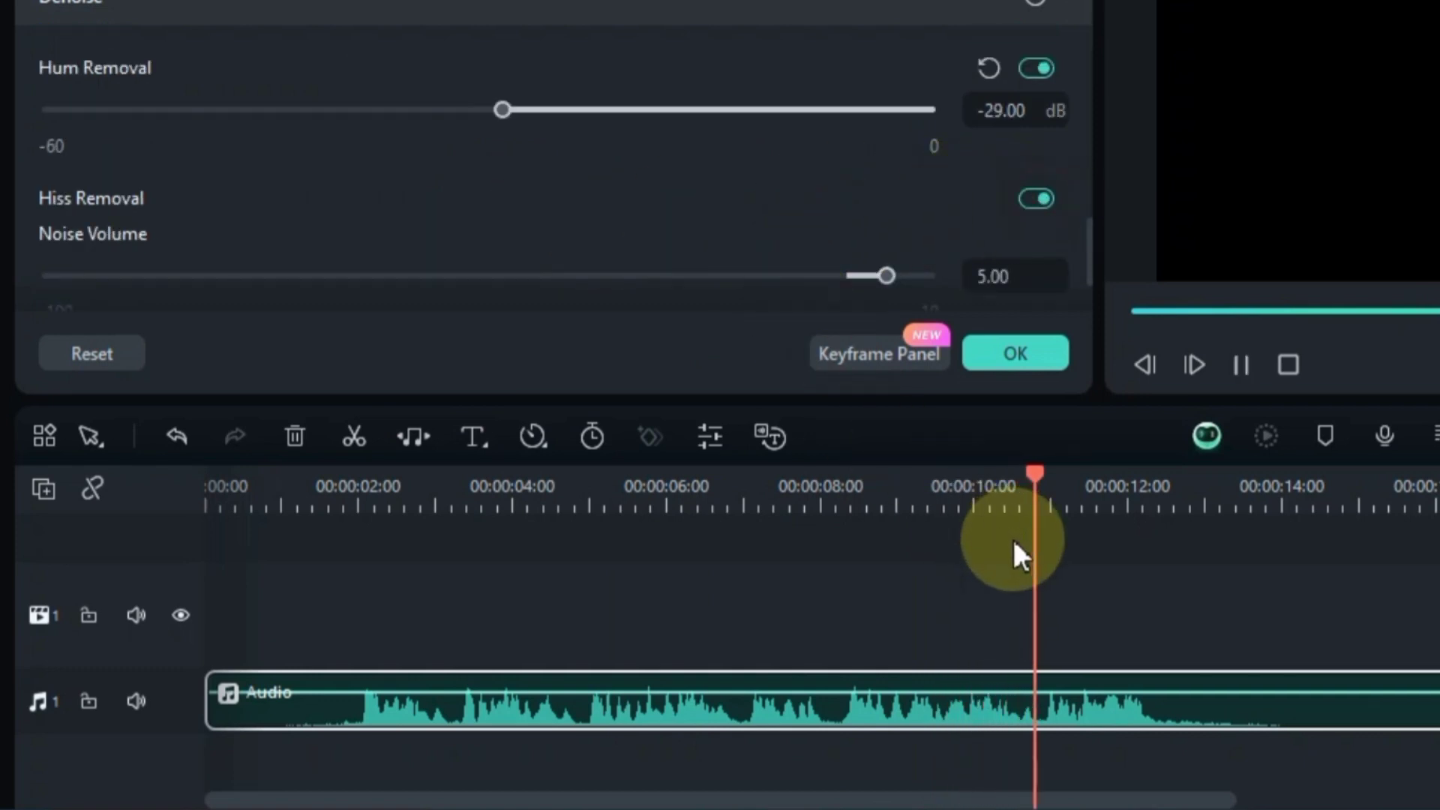
key(space)
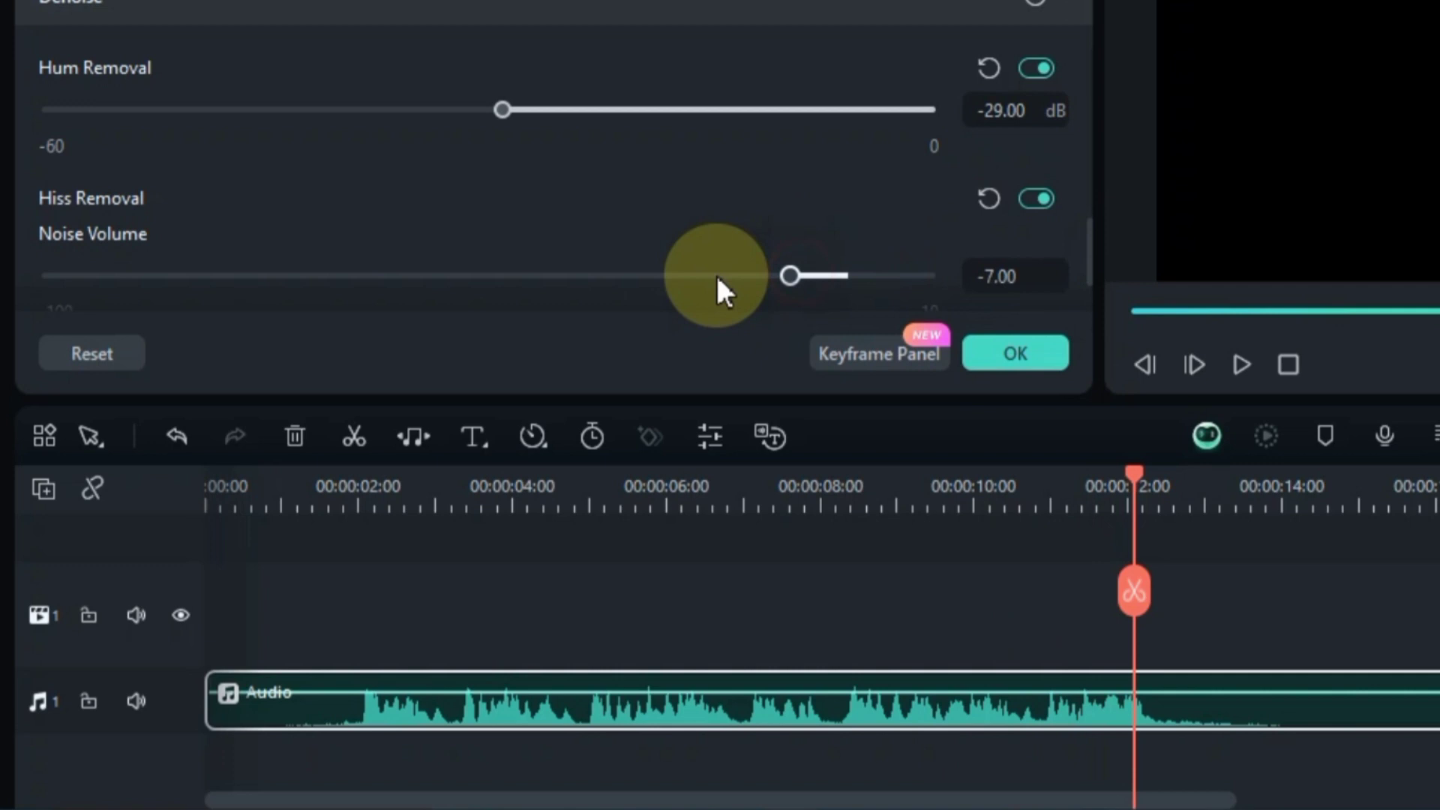
click(715, 274)
click(831, 498)
key(space)
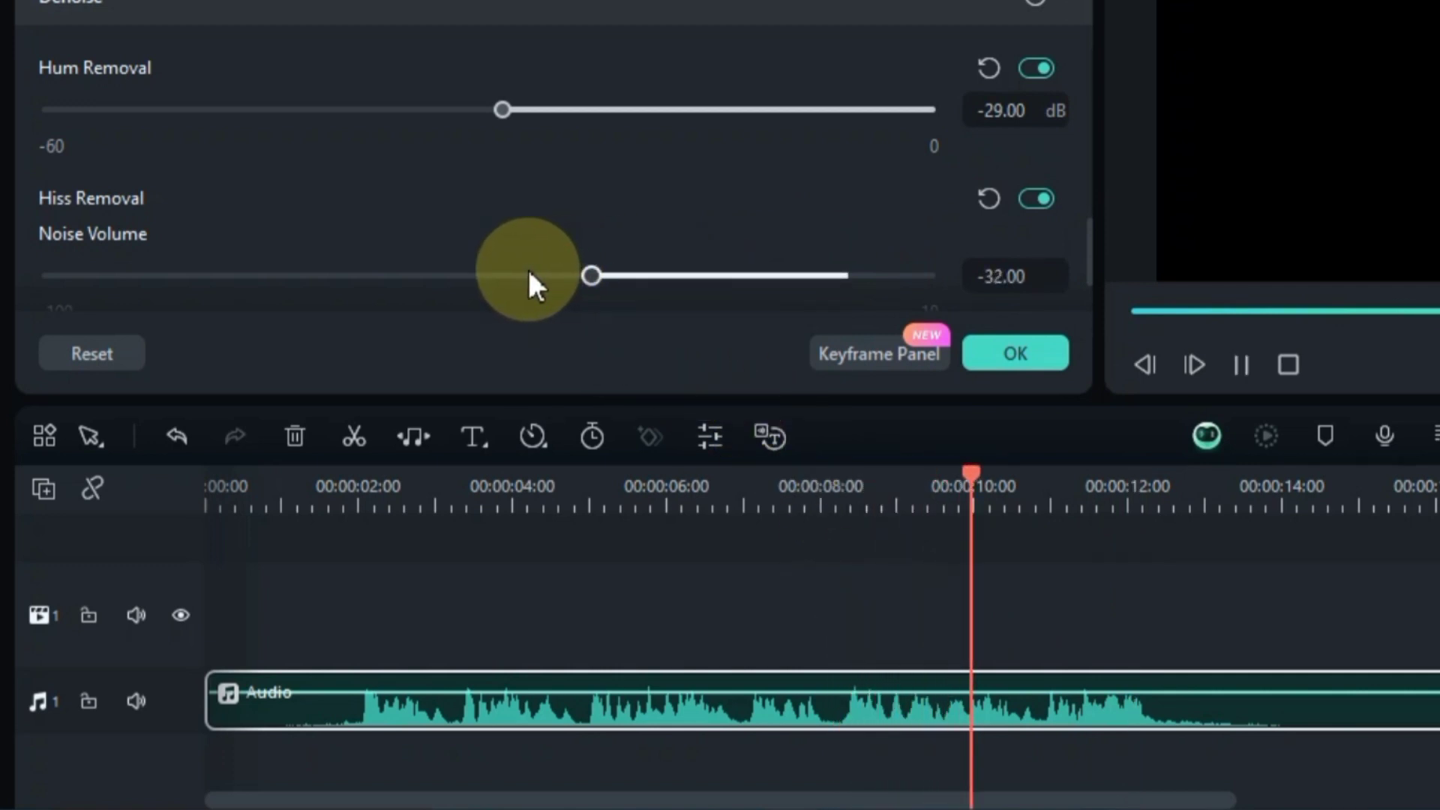
drag(508, 272, 505, 276)
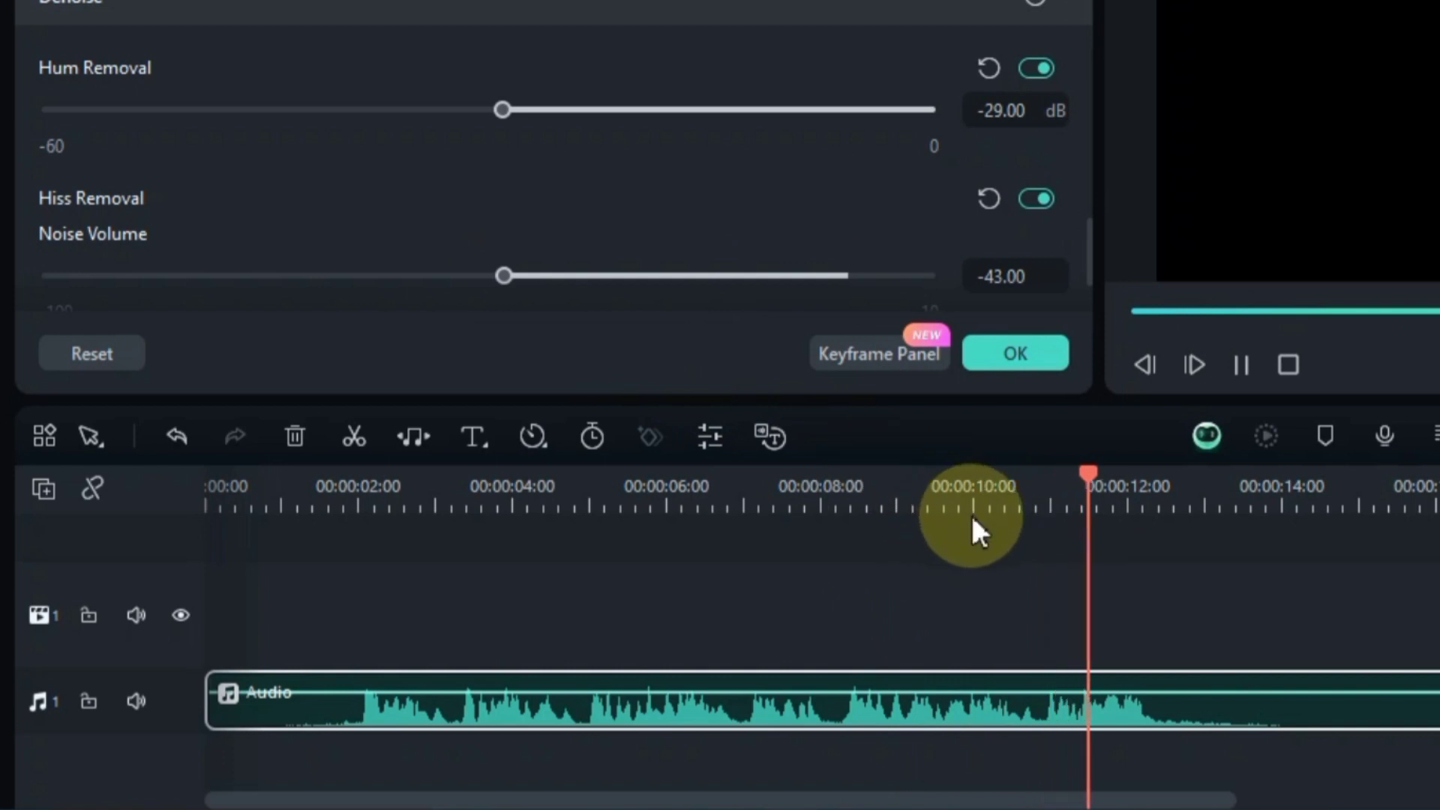
click(909, 503)
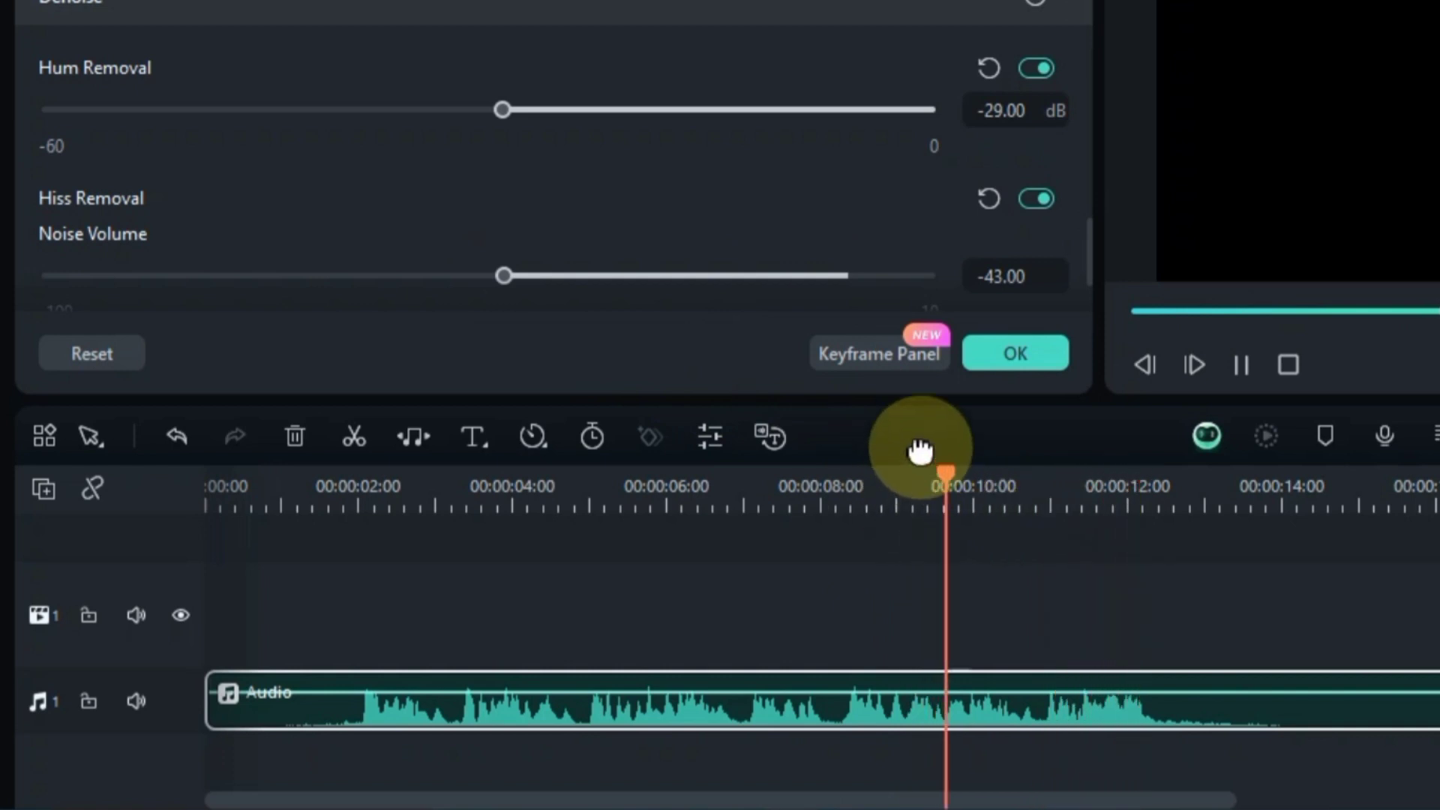
key(space)
scroll(1093, 240, down, 2)
scroll(1092, 273, up, 1)
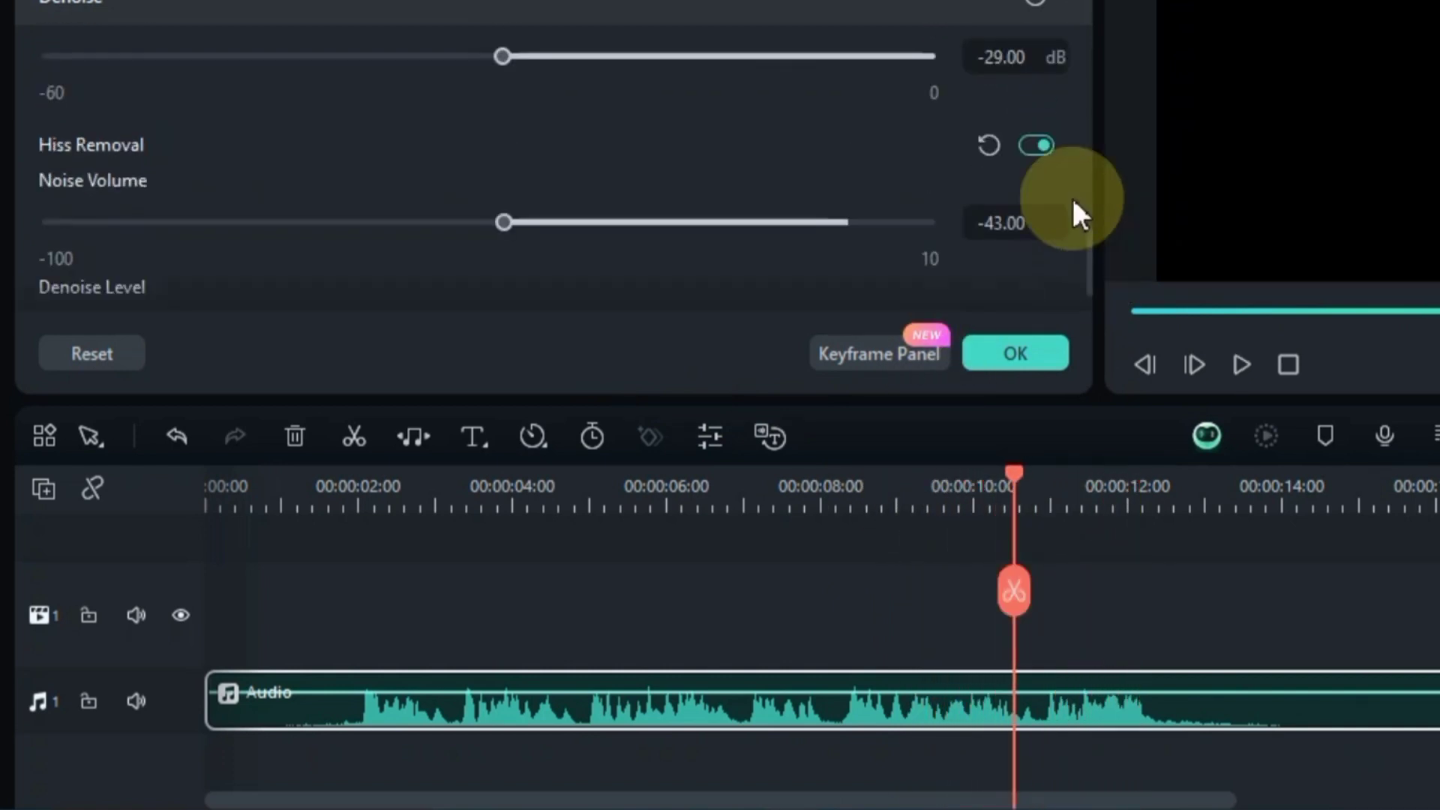
- Turn off Hiss Removal and DeReverb, re-enable Normal Denoise, and play from the start
click(1037, 146)
scroll(1095, 262, up, 2)
scroll(1094, 248, down, 3)
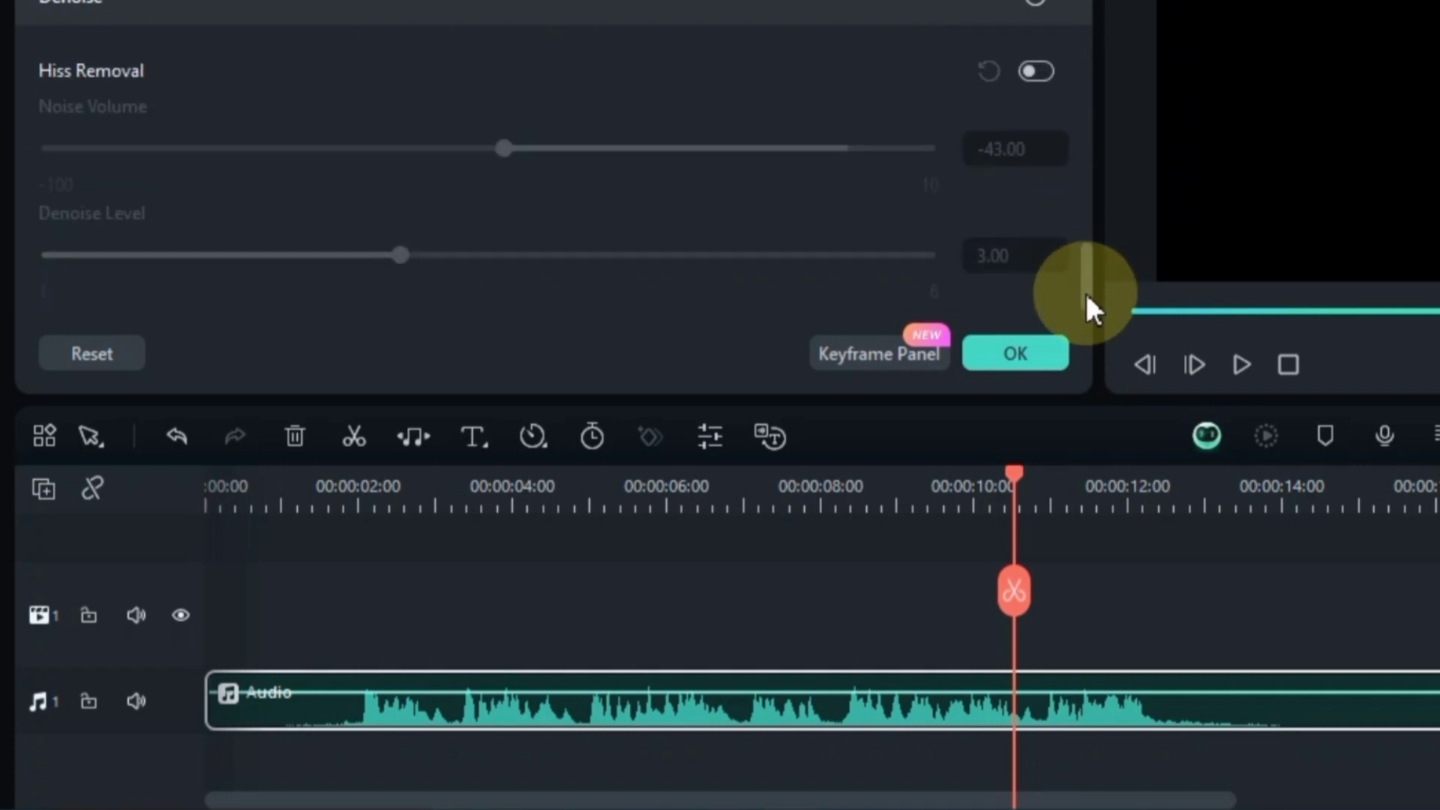
scroll(1084, 291, down, 3)
scroll(1089, 192, up, 1)
click(1036, 235)
scroll(1089, 167, up, 1)
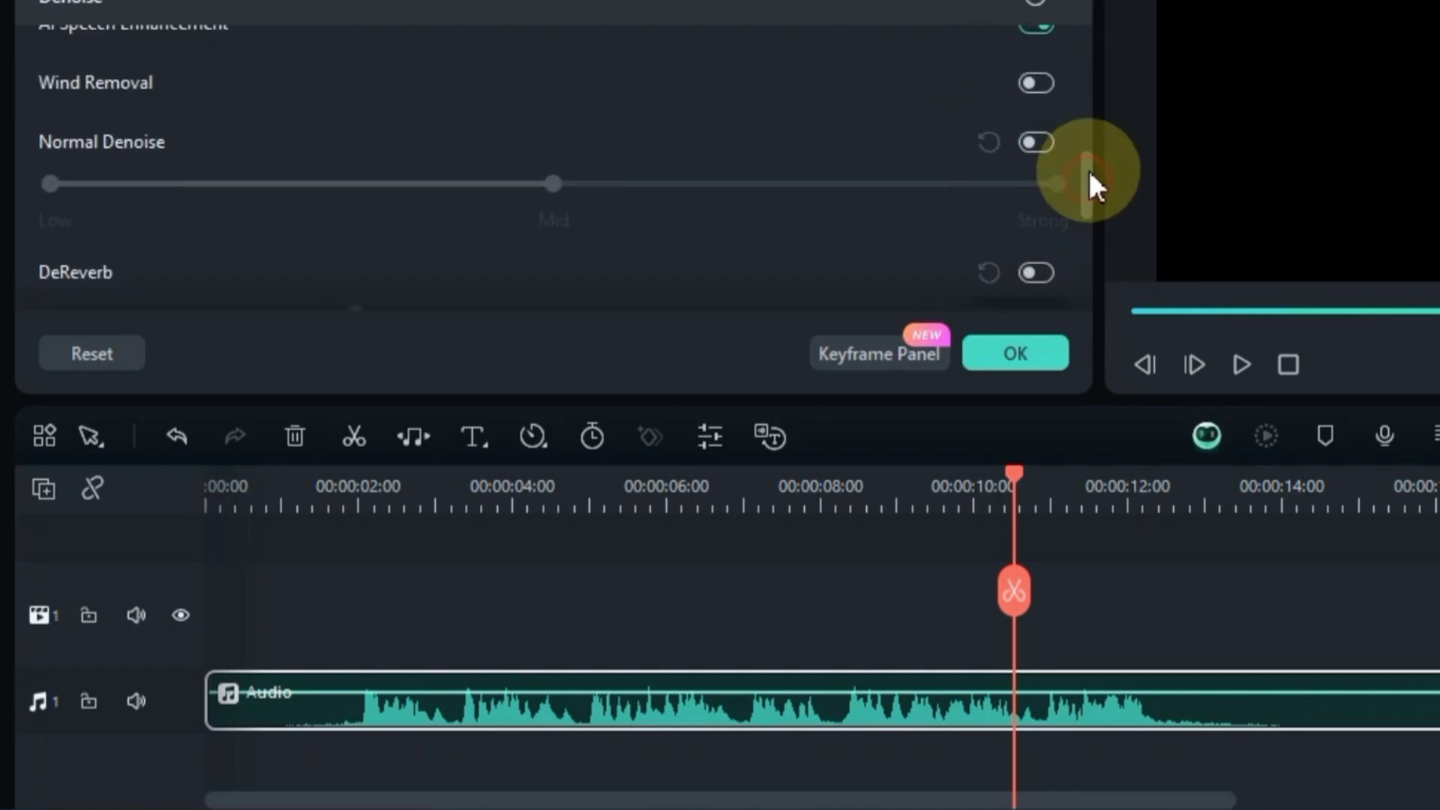
click(1034, 158)
scroll(1092, 158, up, 2)
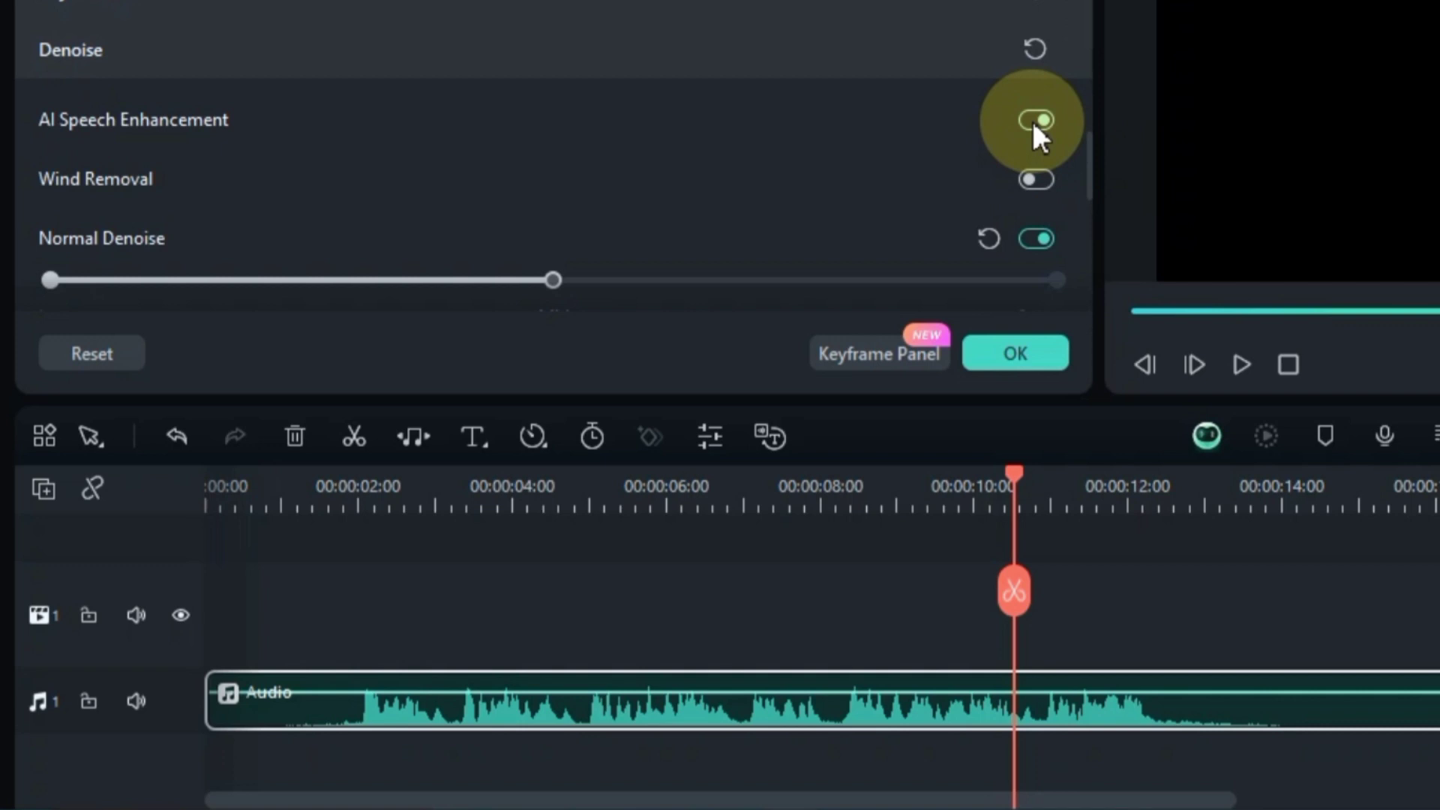
click(214, 482)
key(space)
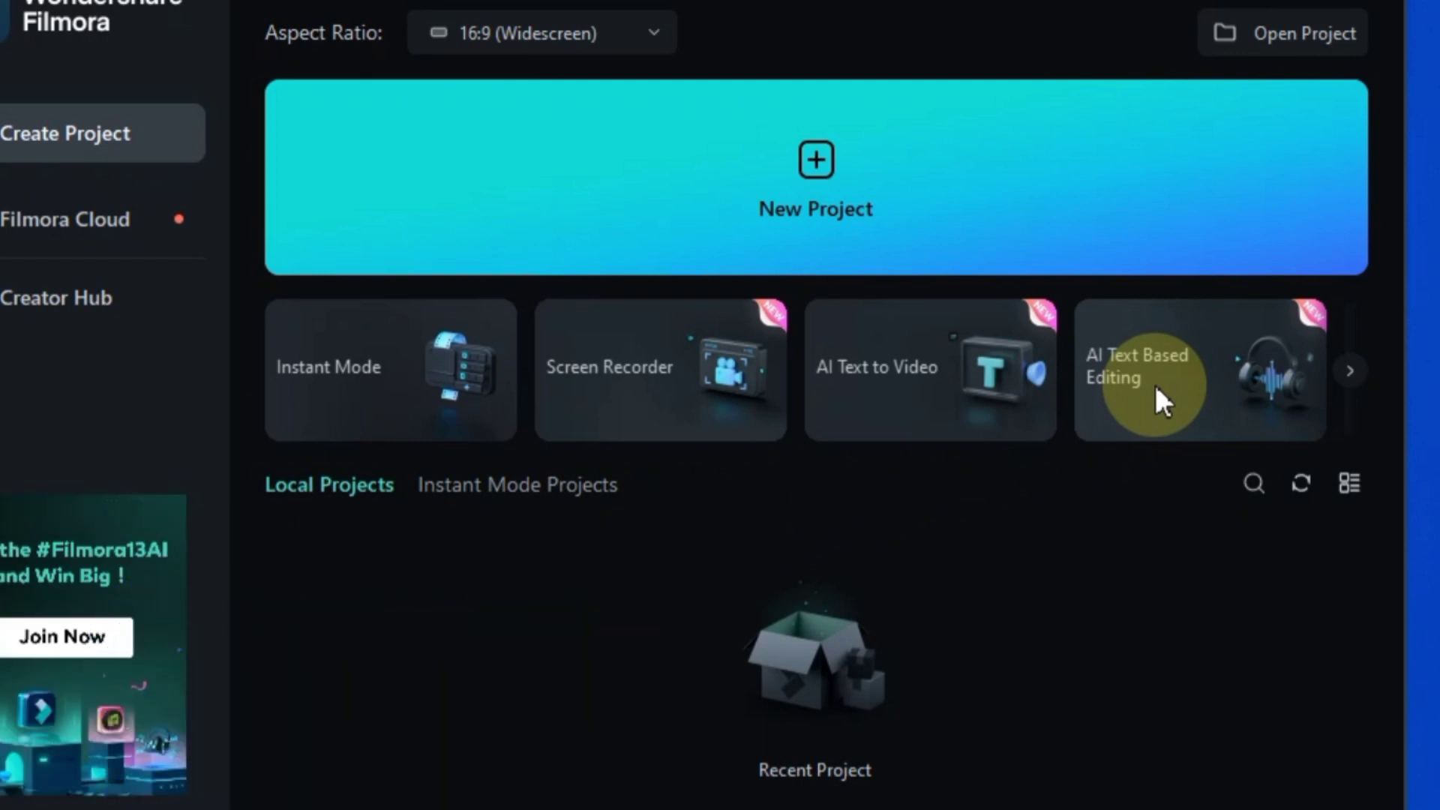
- Open Filmora 13.mp4 in AI Text Based Editing
click(1154, 381)
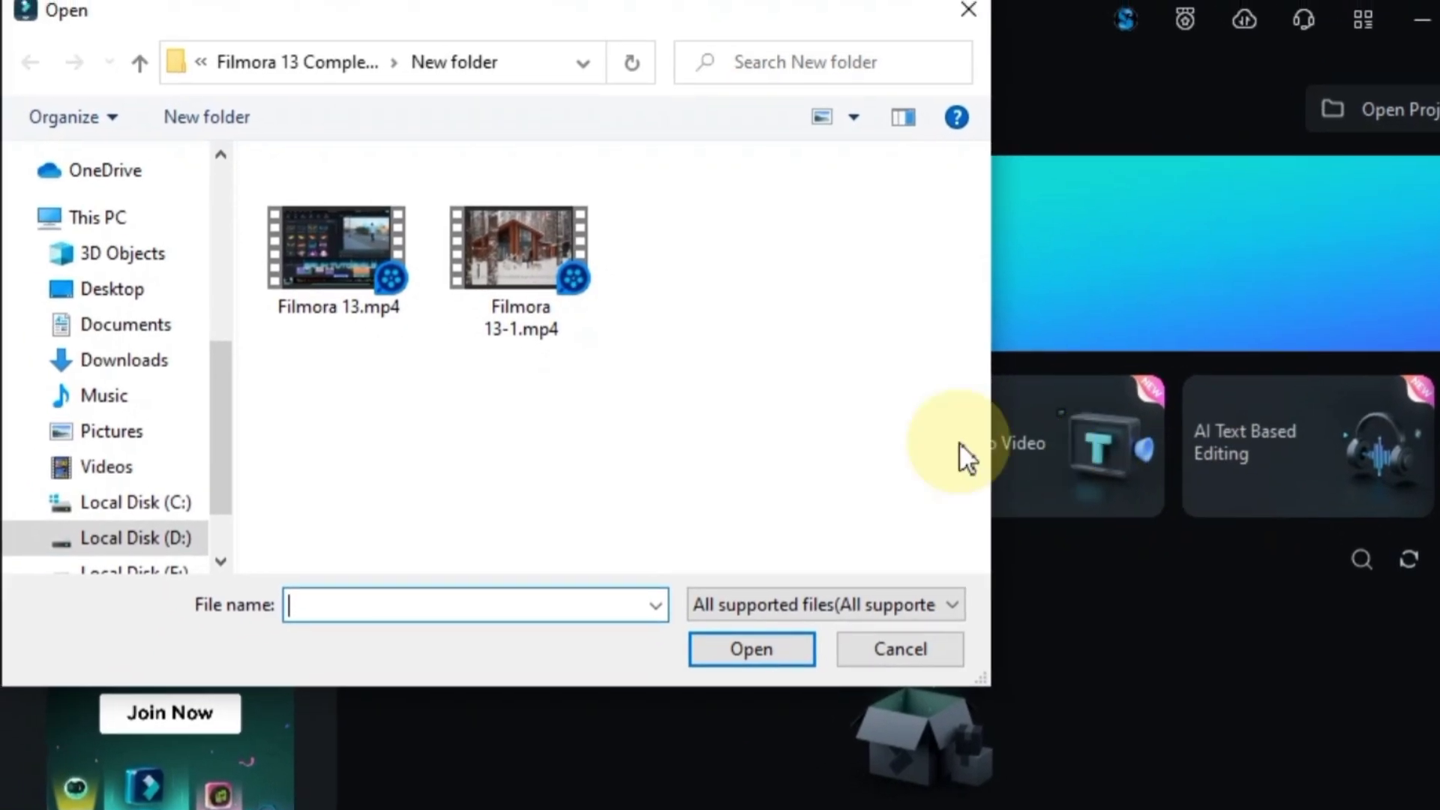
click(531, 250)
click(385, 268)
click(734, 558)
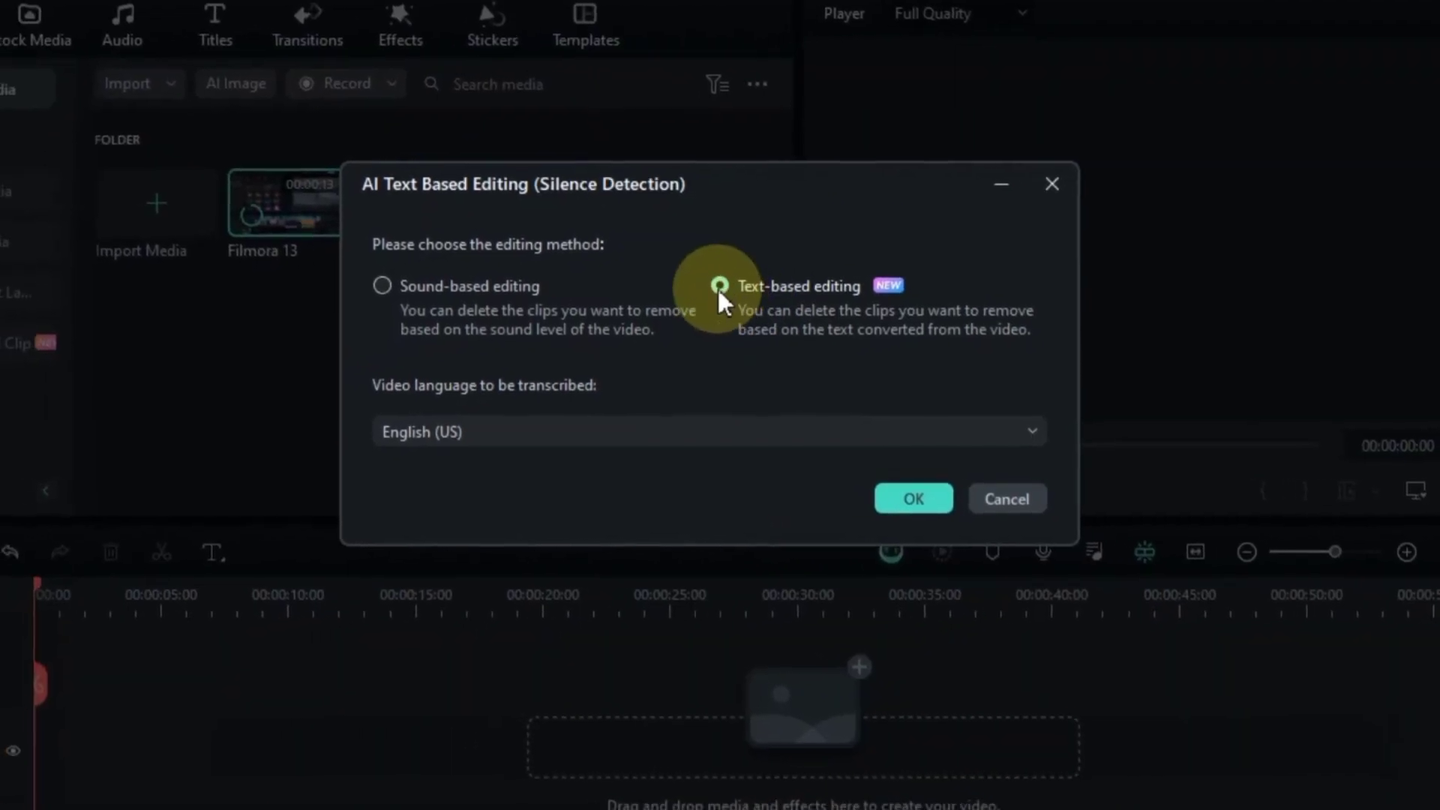
- Choose Text-based editing with English (US) and start the transcription
click(364, 279)
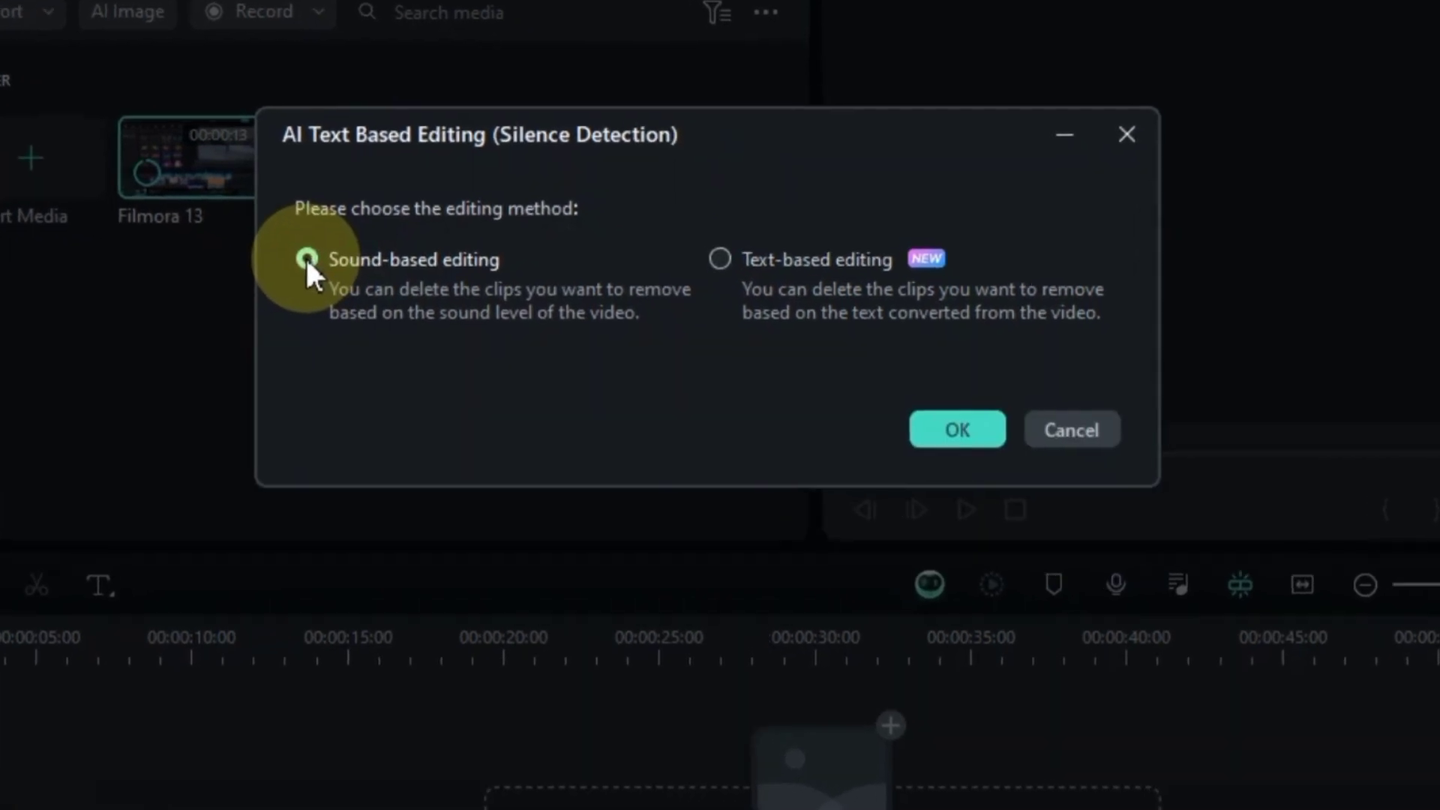
click(720, 254)
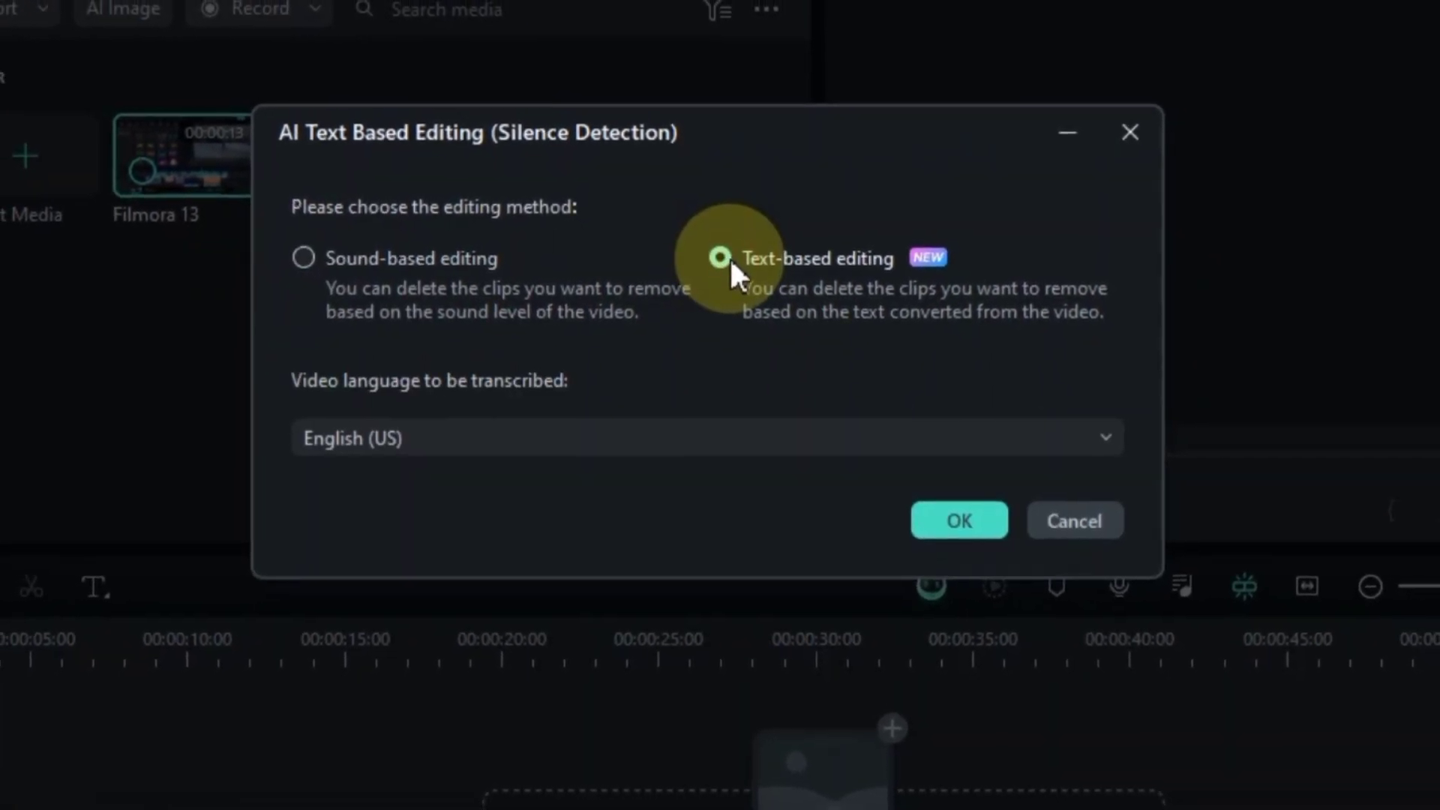
click(697, 441)
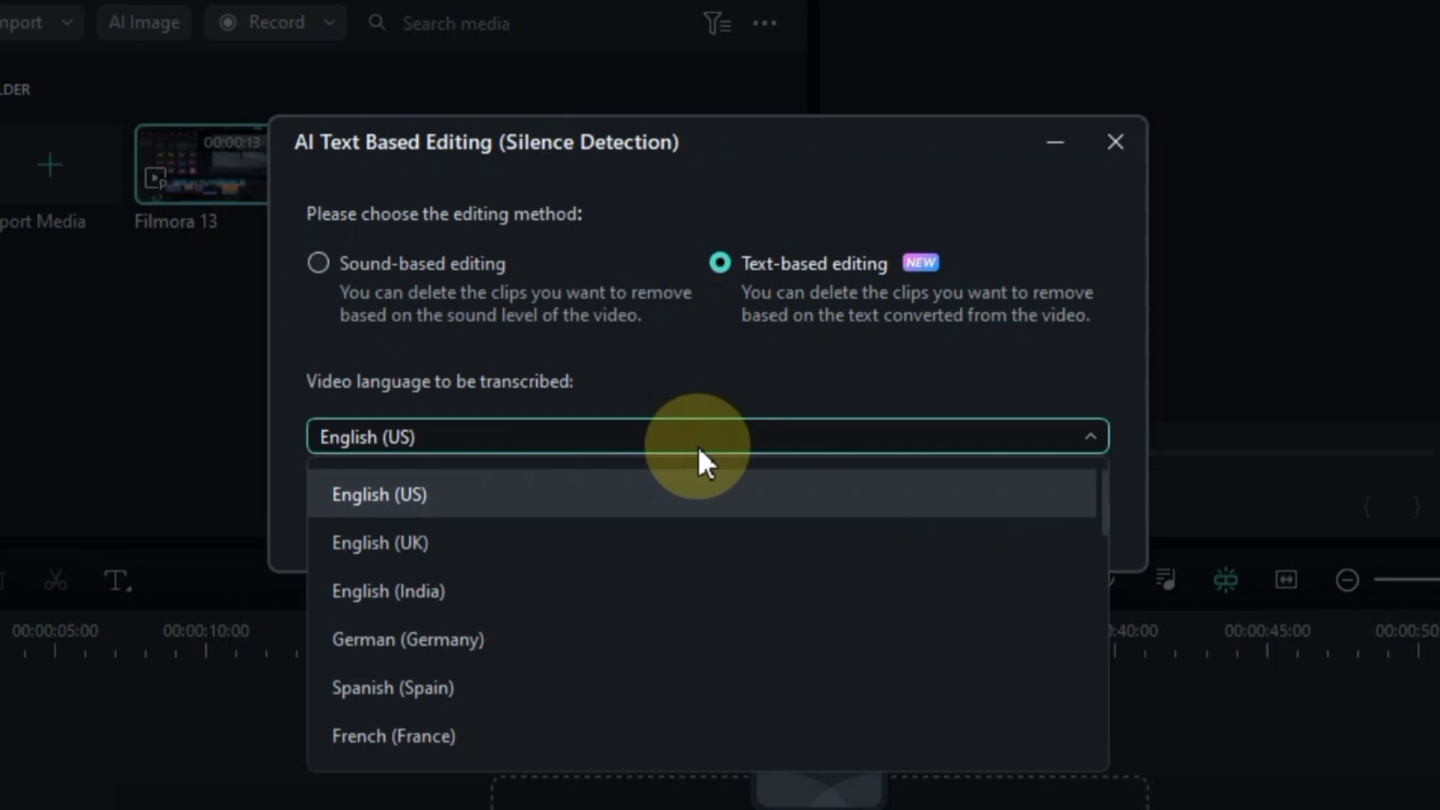
scroll(683, 636, down, 3)
scroll(683, 636, down, 3)
scroll(677, 641, down, 1)
scroll(677, 639, up, 10)
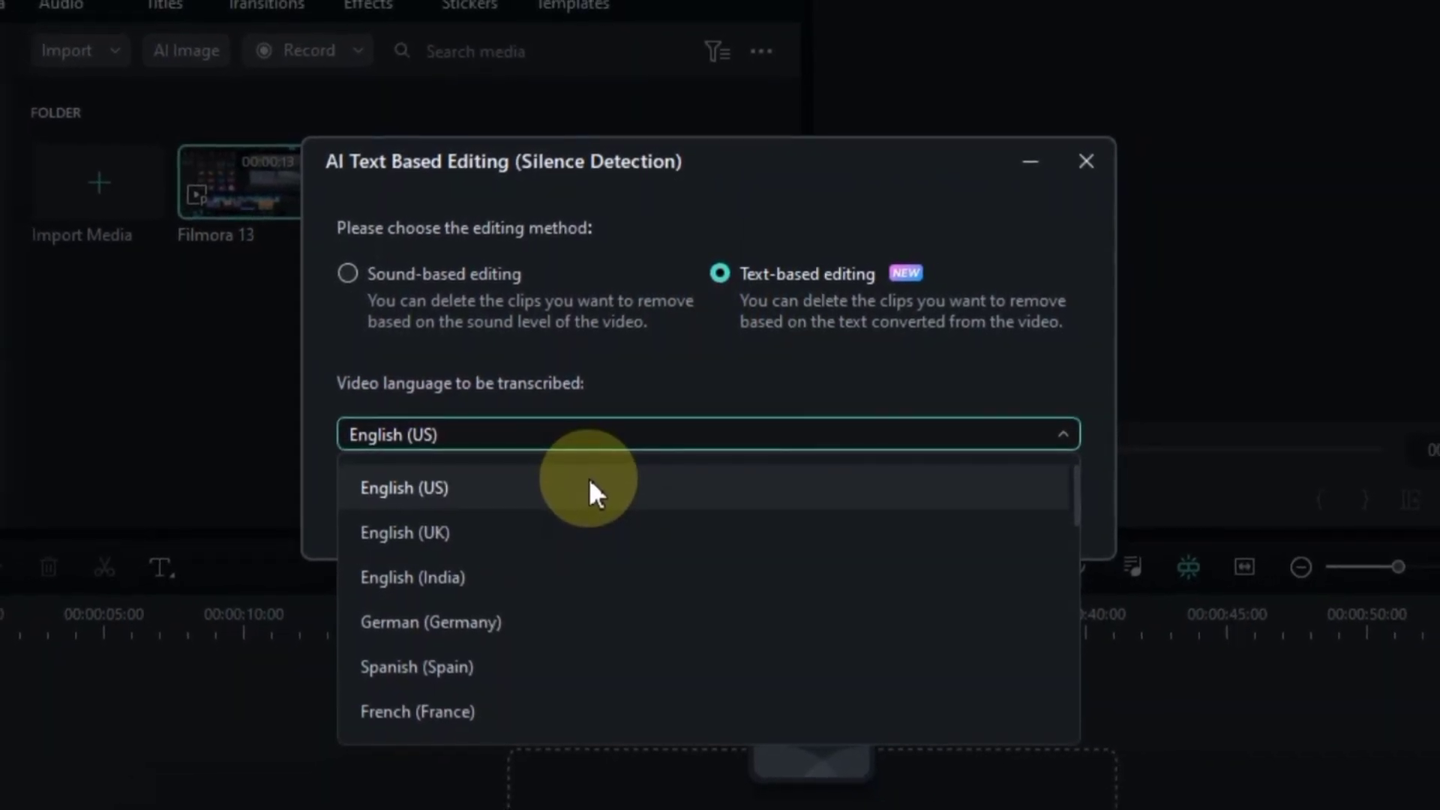
click(589, 486)
click(923, 510)
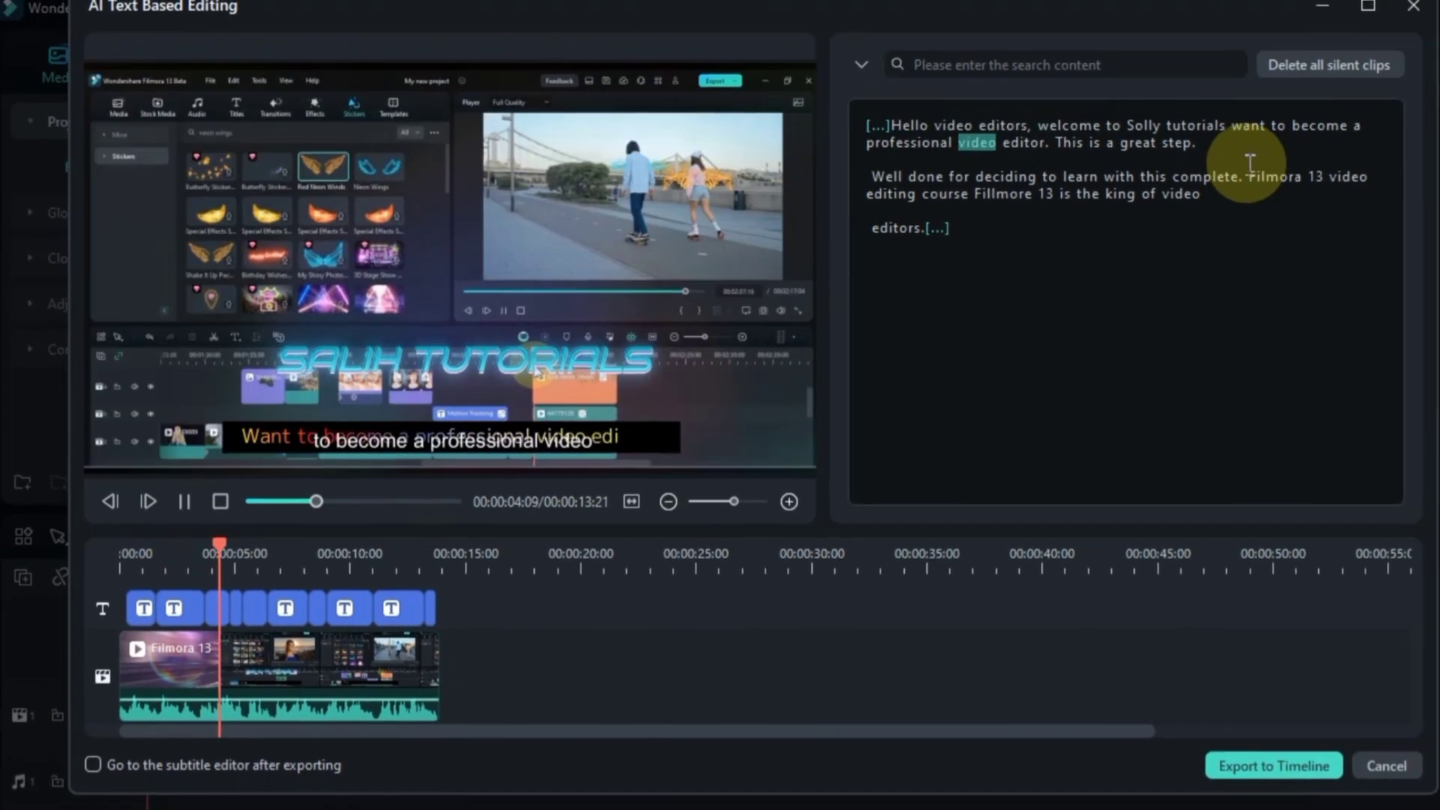
- Skim the transcript to its end, then export the clip and subtitles to the timeline
click(417, 499)
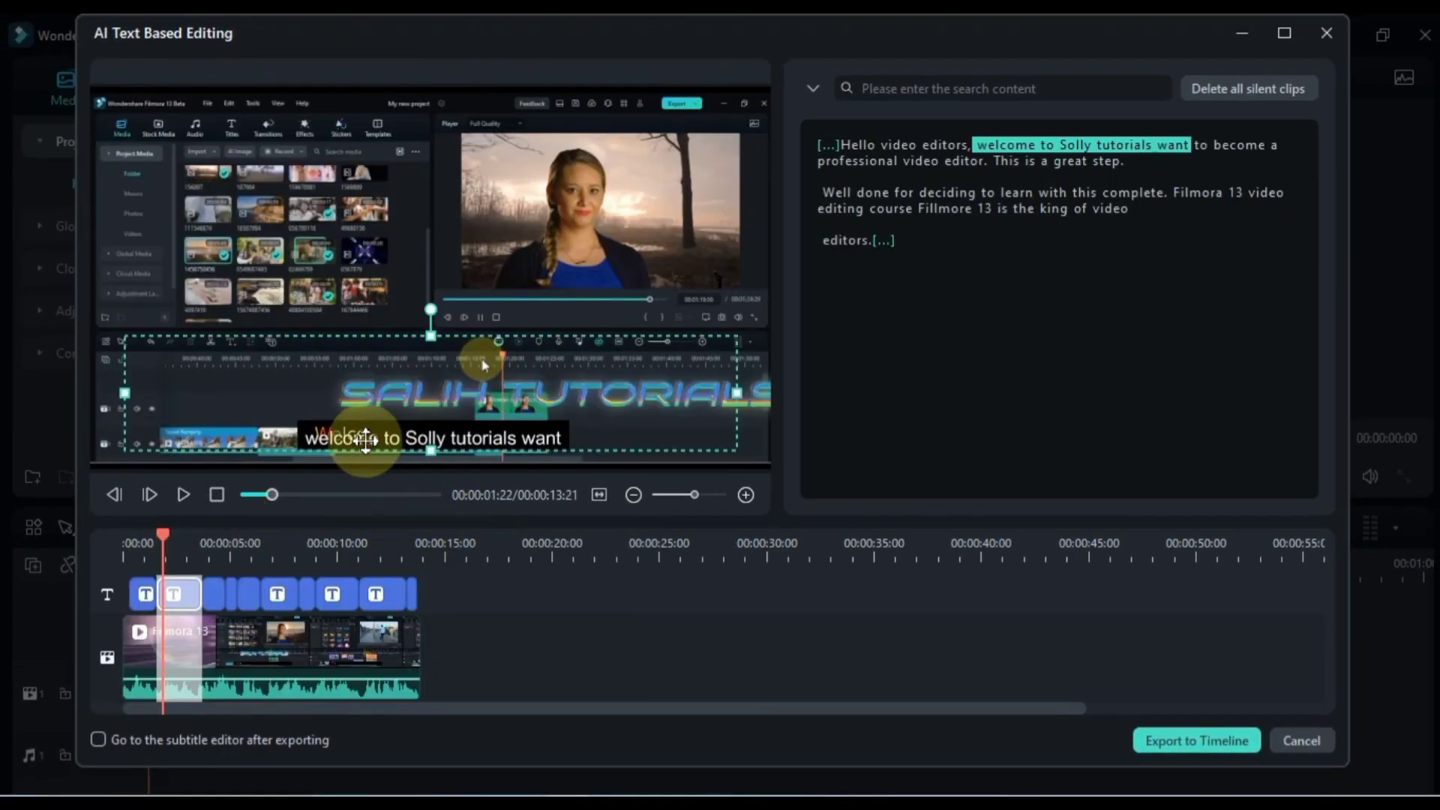
click(1205, 328)
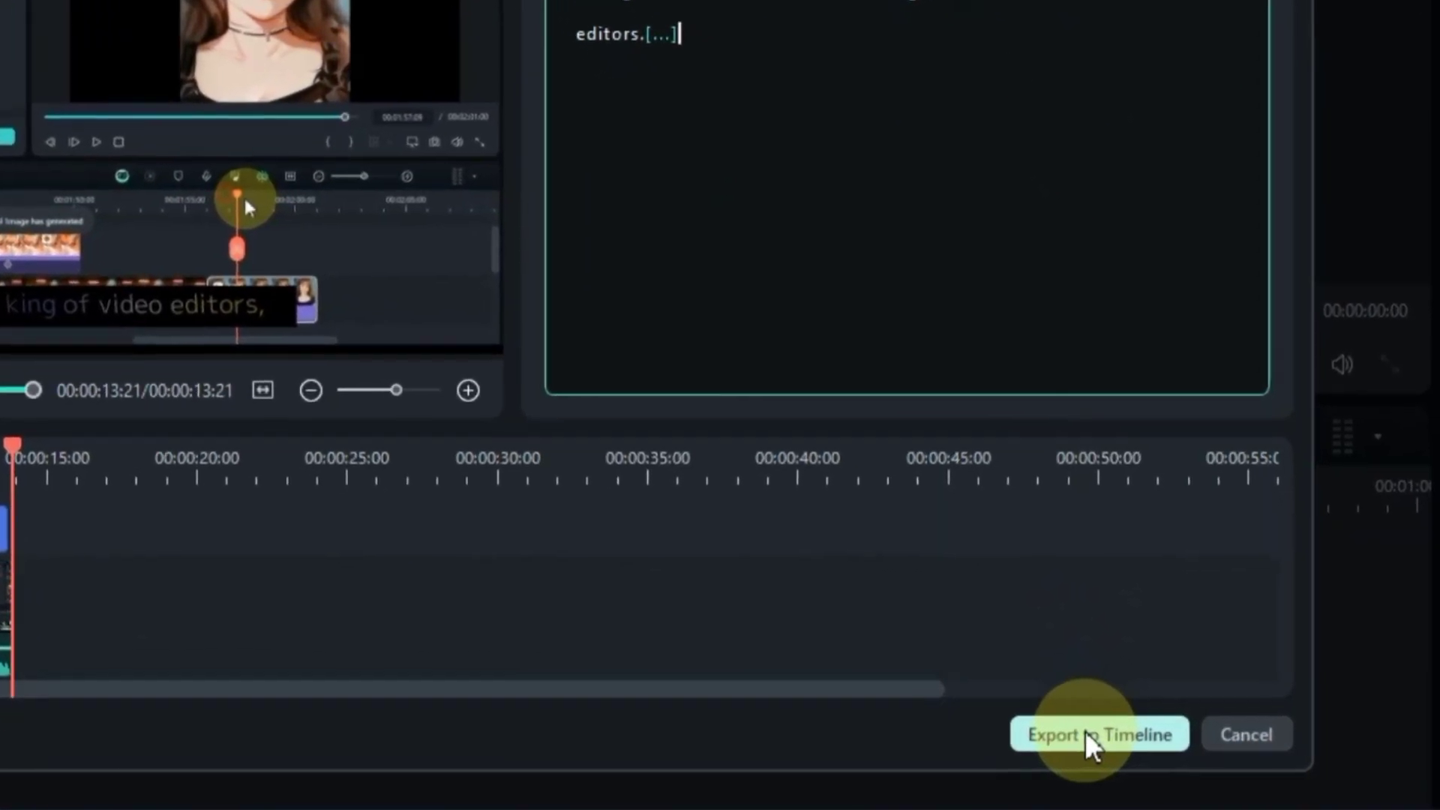
click(1084, 733)
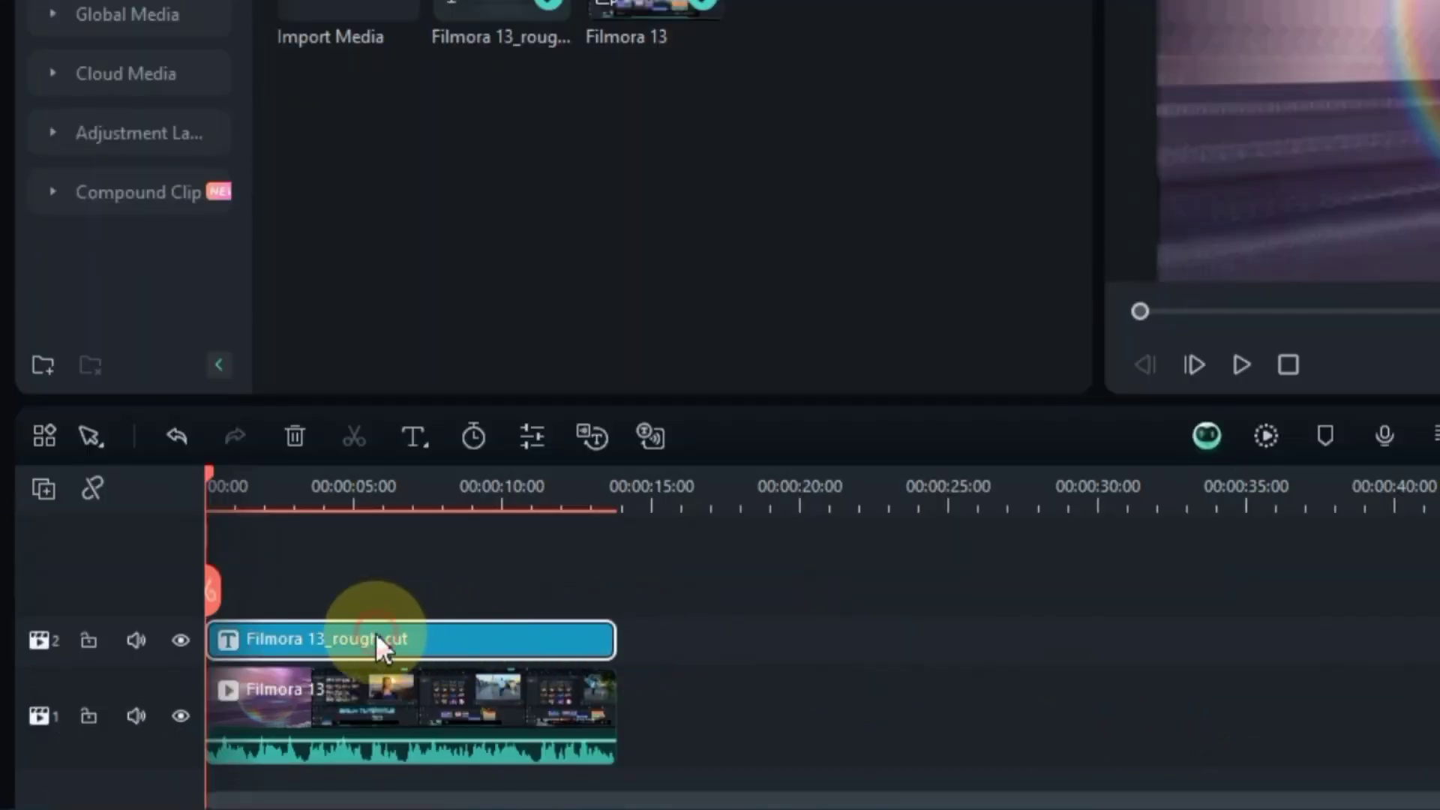
- Correct the second subtitle line to read 'welcome to Salih tutorials want'
double_click(376, 638)
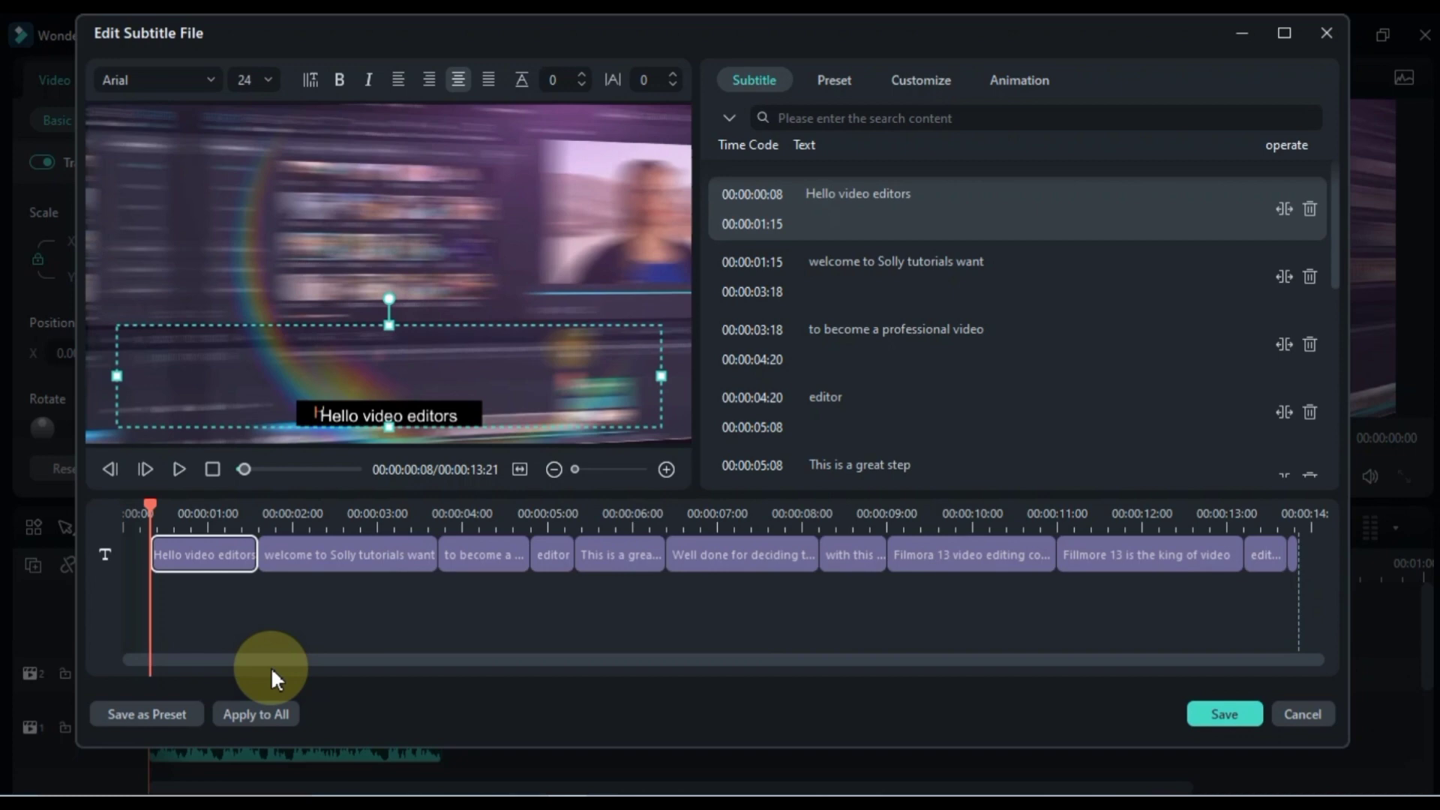
click(397, 555)
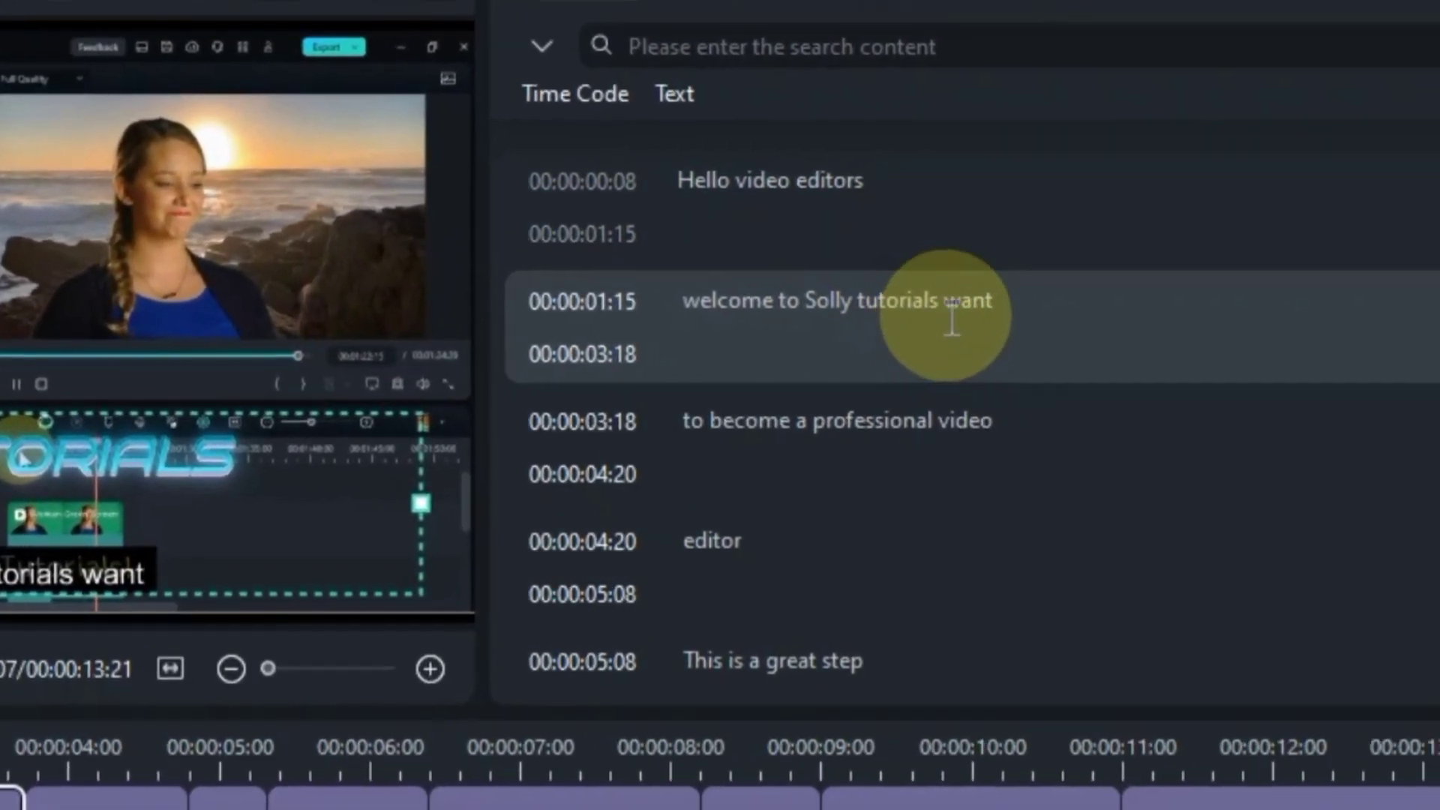
click(1226, 340)
click(543, 434)
text(alih)
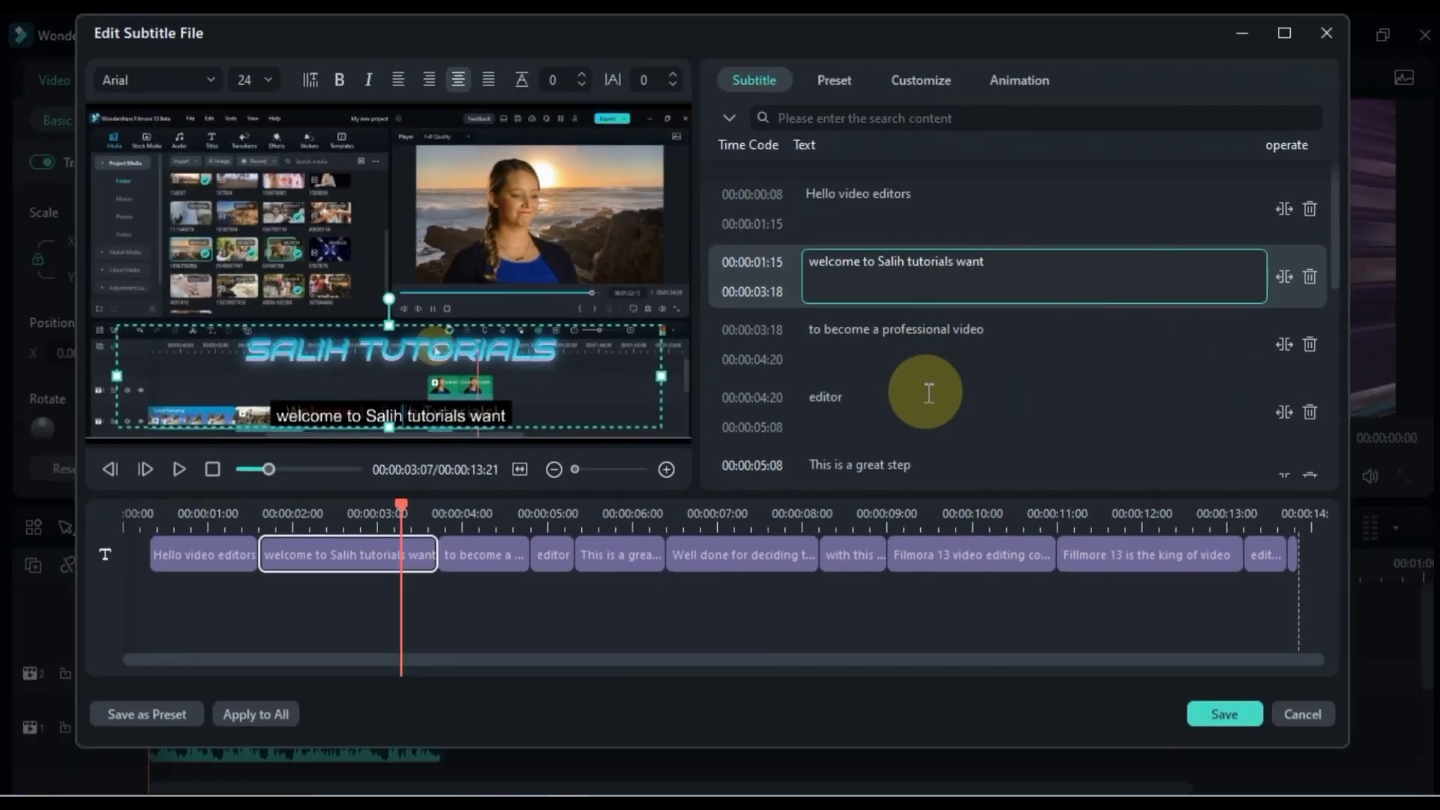
scroll(928, 393, down, 1)
scroll(926, 393, down, 2)
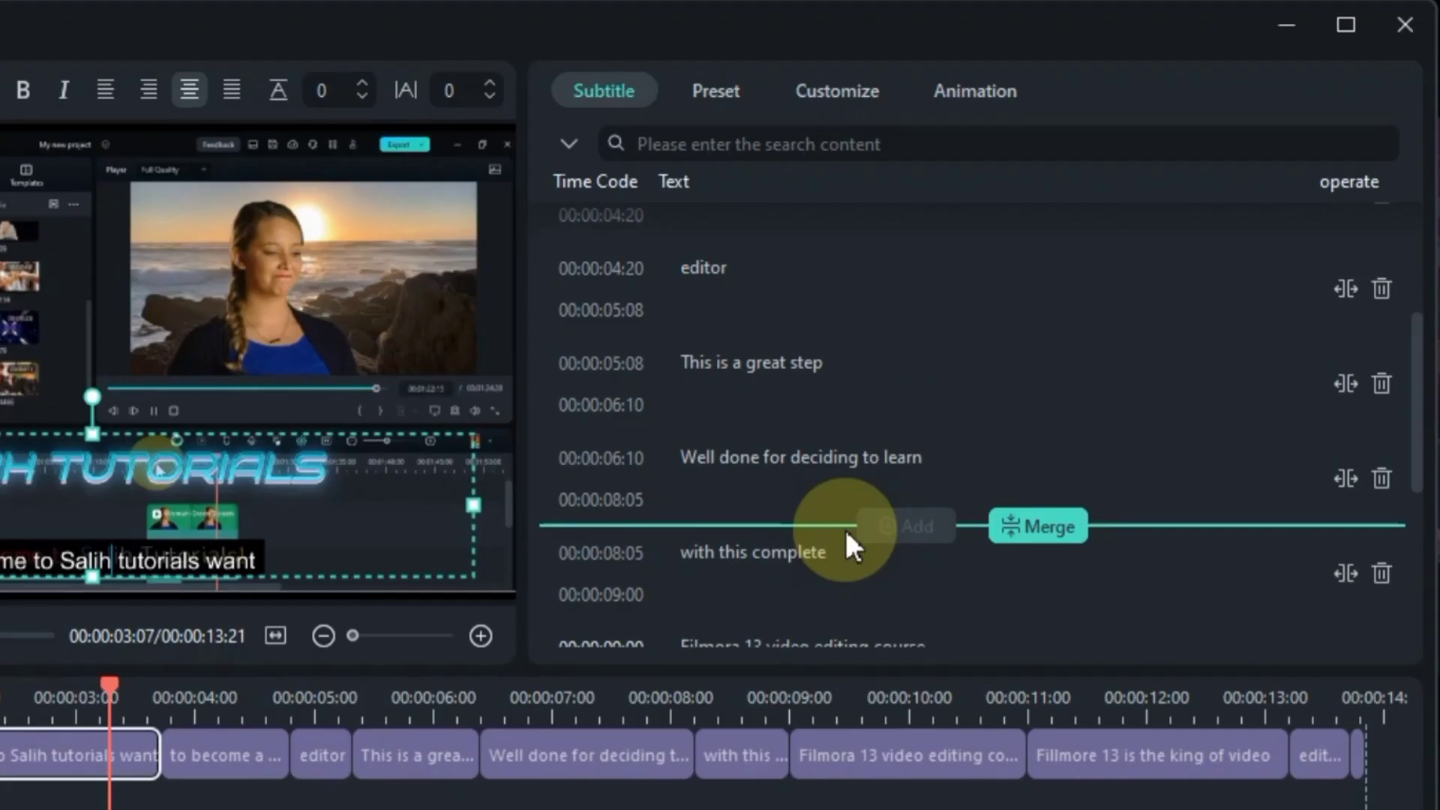
- Browse the subtitle Preset and Animation tabs, then save the subtitle edits
click(718, 101)
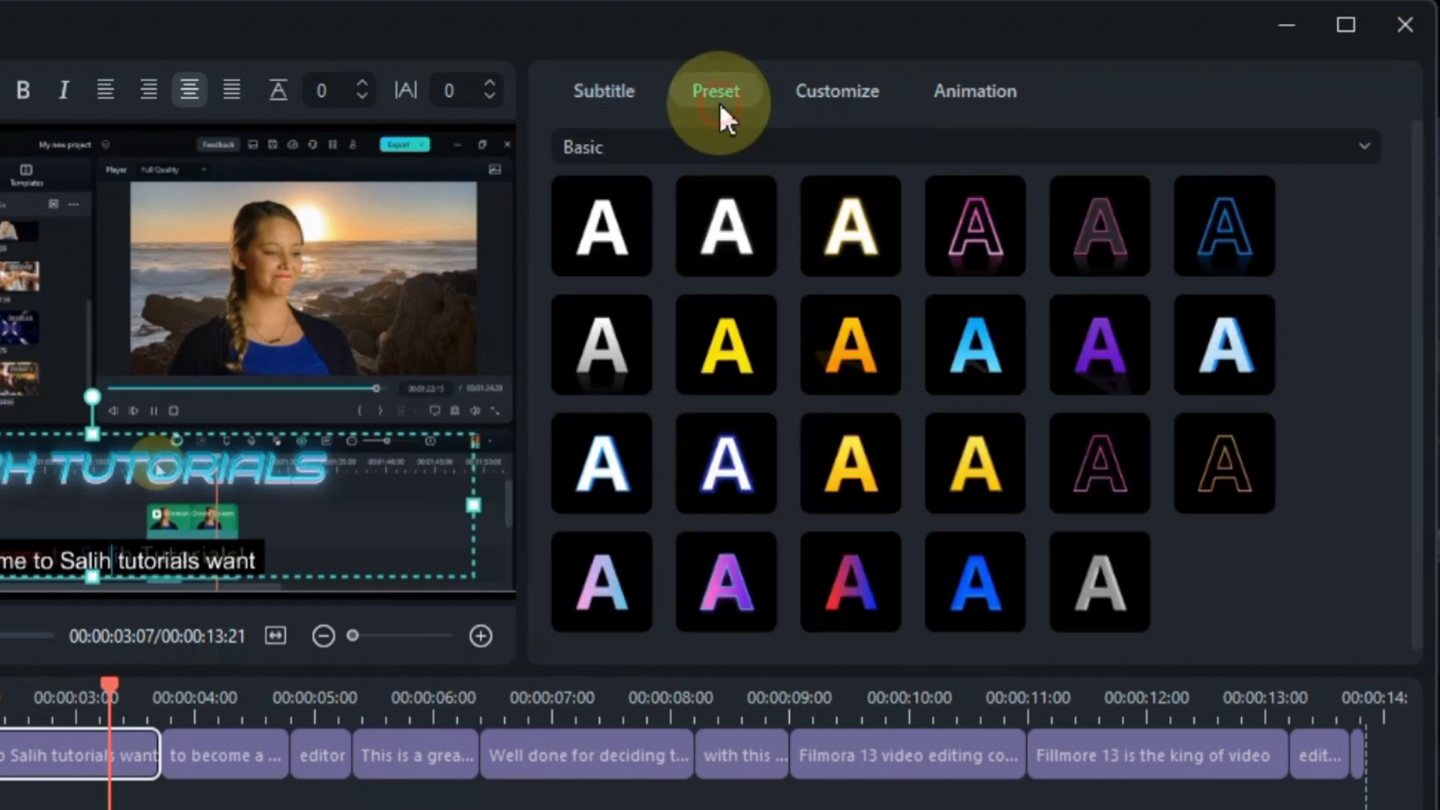
click(812, 90)
click(964, 84)
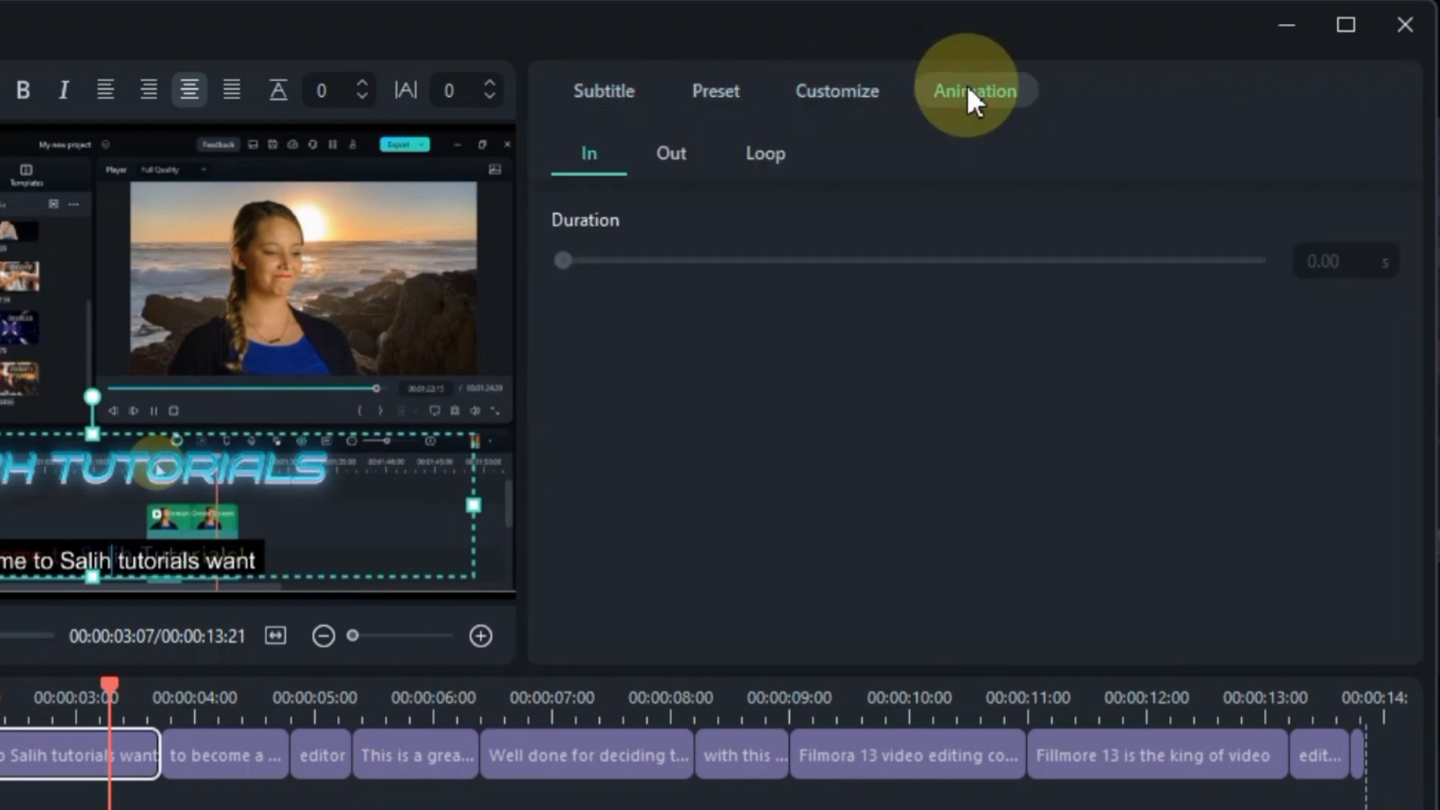
click(624, 105)
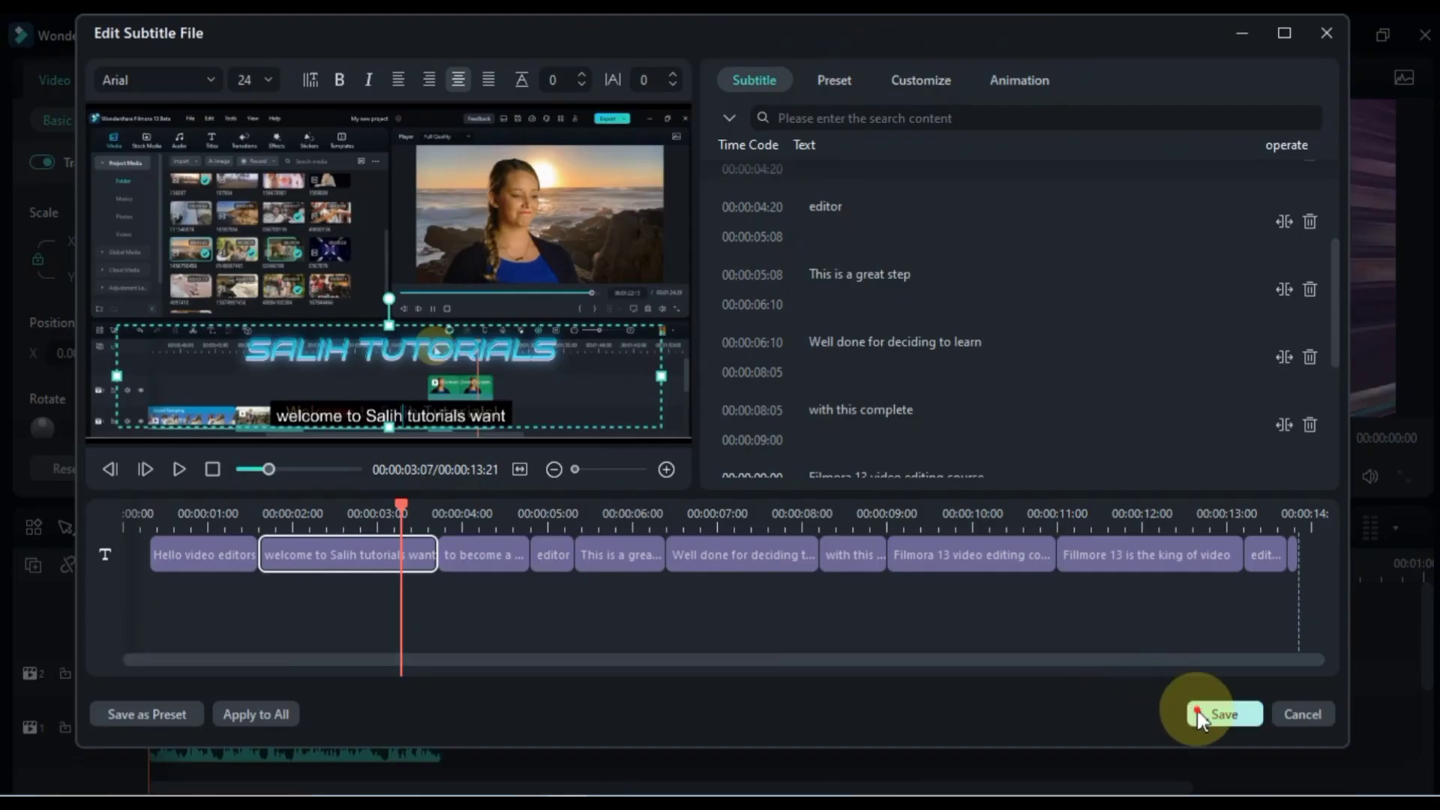
click(1192, 708)
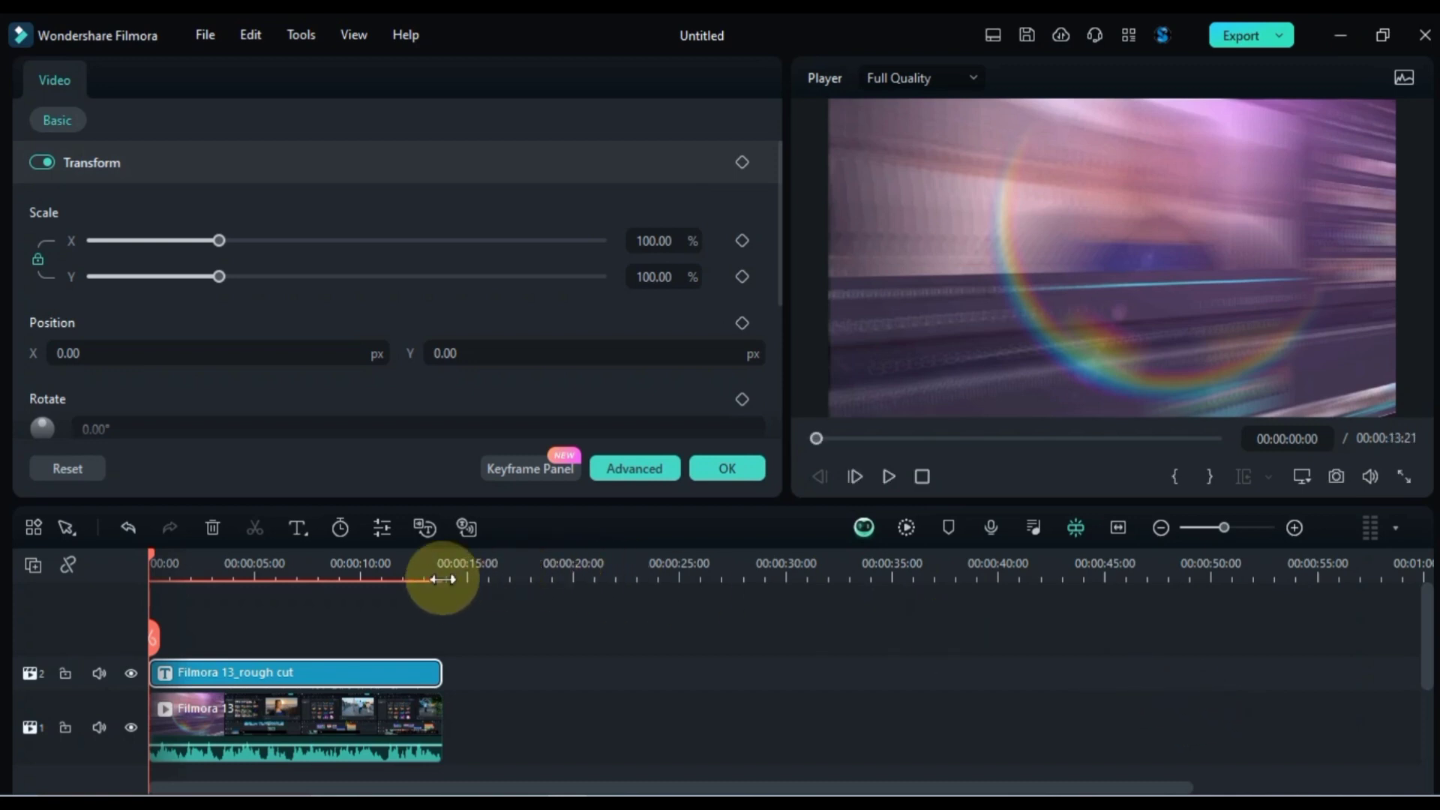
- Deselect all clips and play the subtitled project
click(364, 618)
key(space)
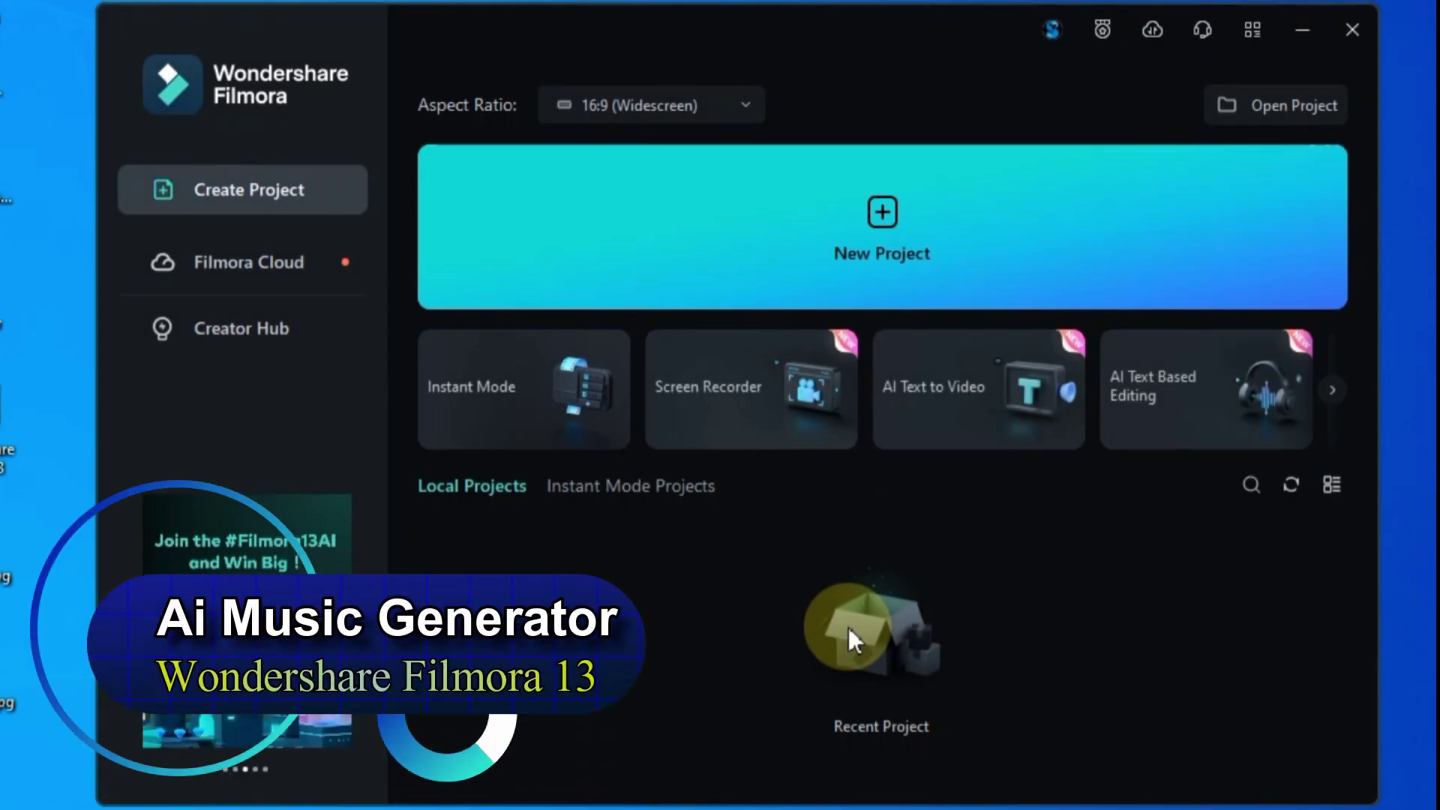
- Start a new project and launch the AI Music Generator from Audio > AI Music
click(890, 233)
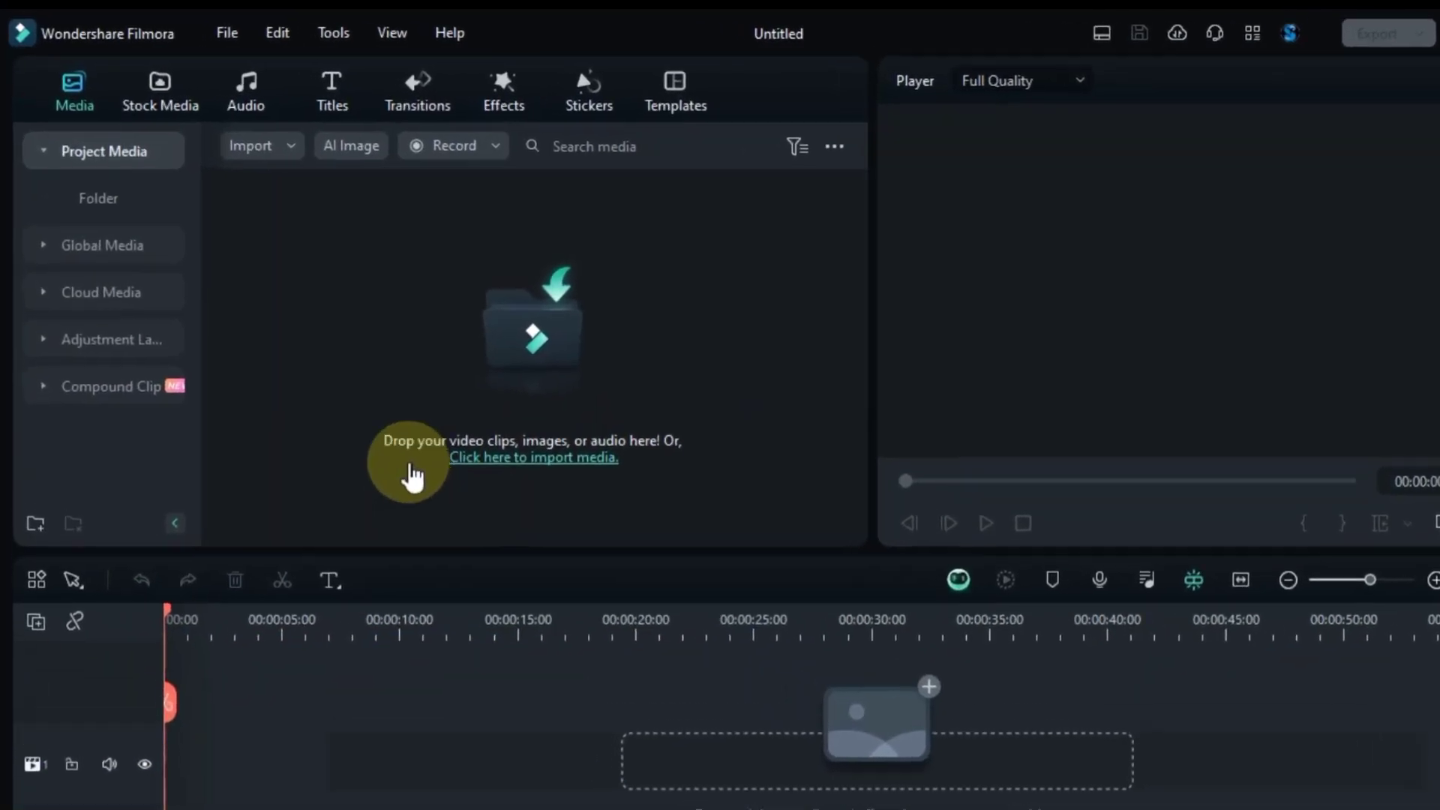
click(307, 112)
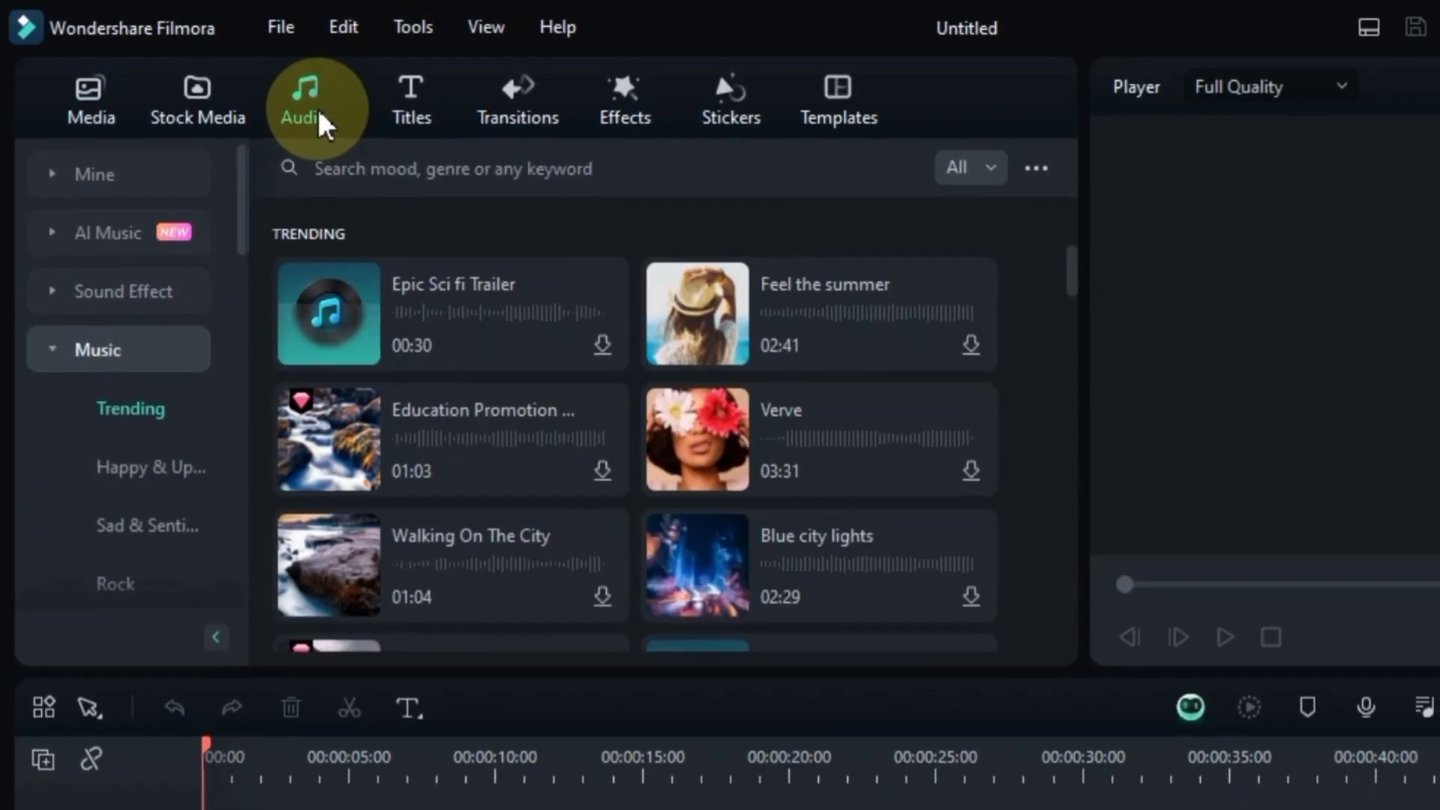
click(72, 228)
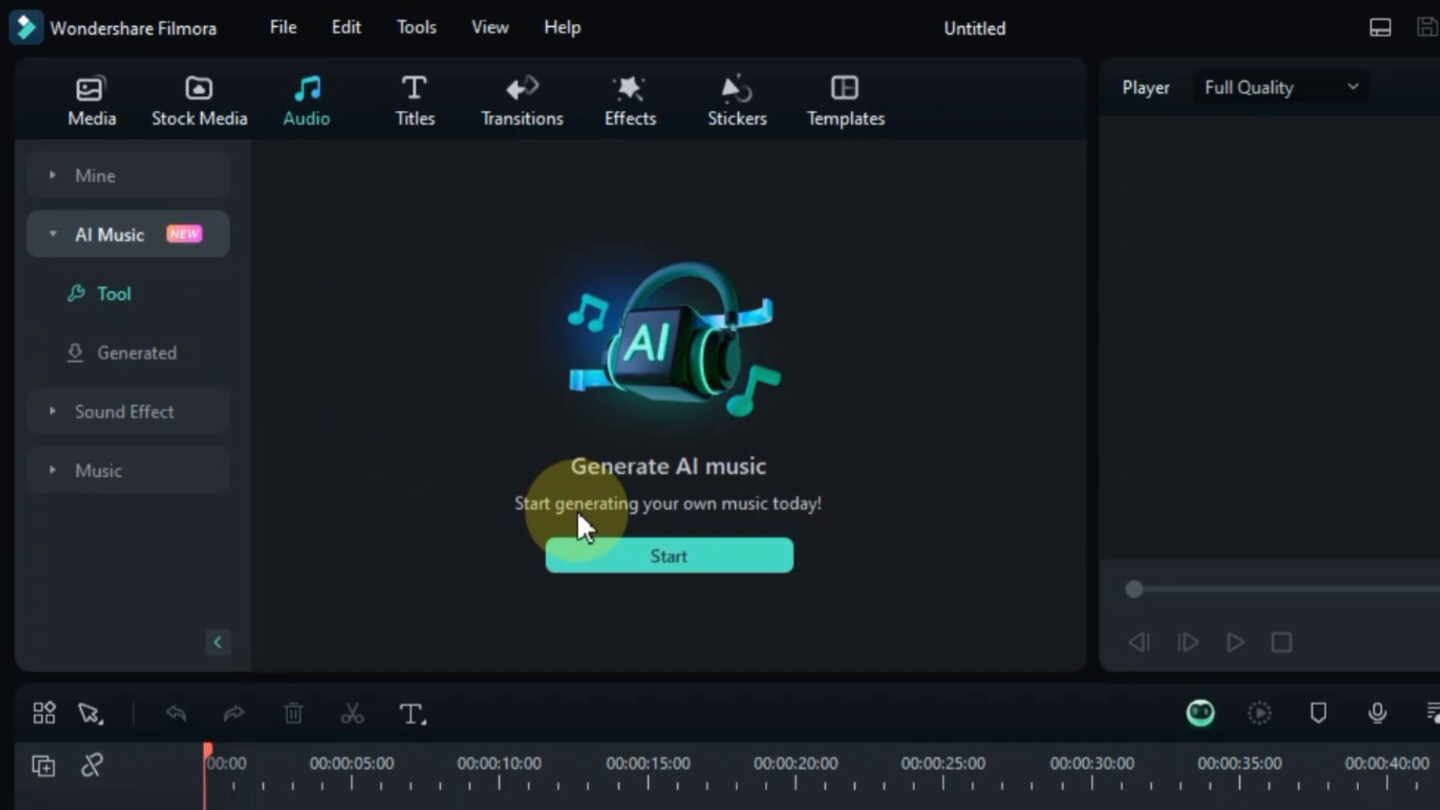
click(626, 563)
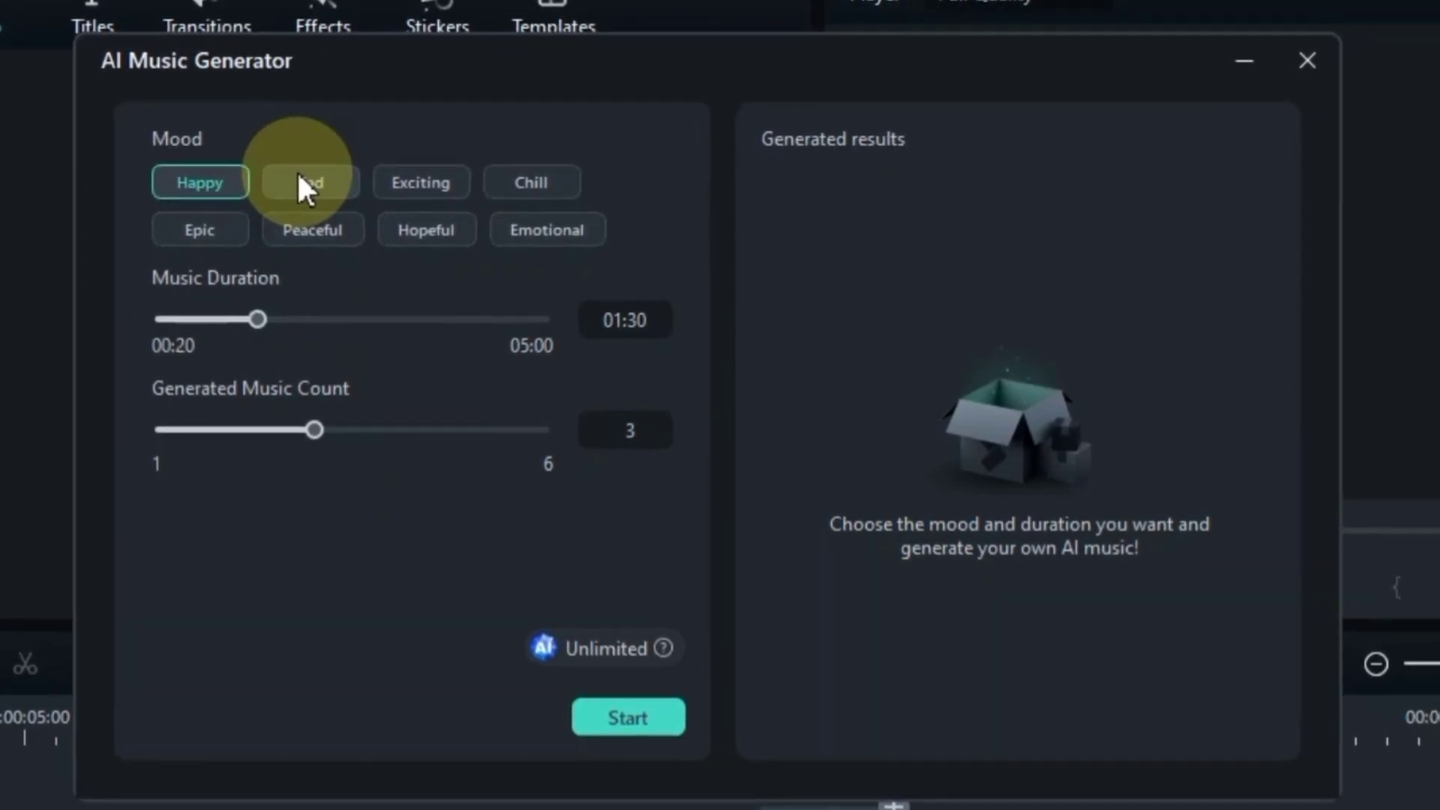
- Try the Sad, Exciting, Chill, Epic, Peaceful, Hopeful and Emotional moods, then choose Happy
click(302, 181)
click(414, 183)
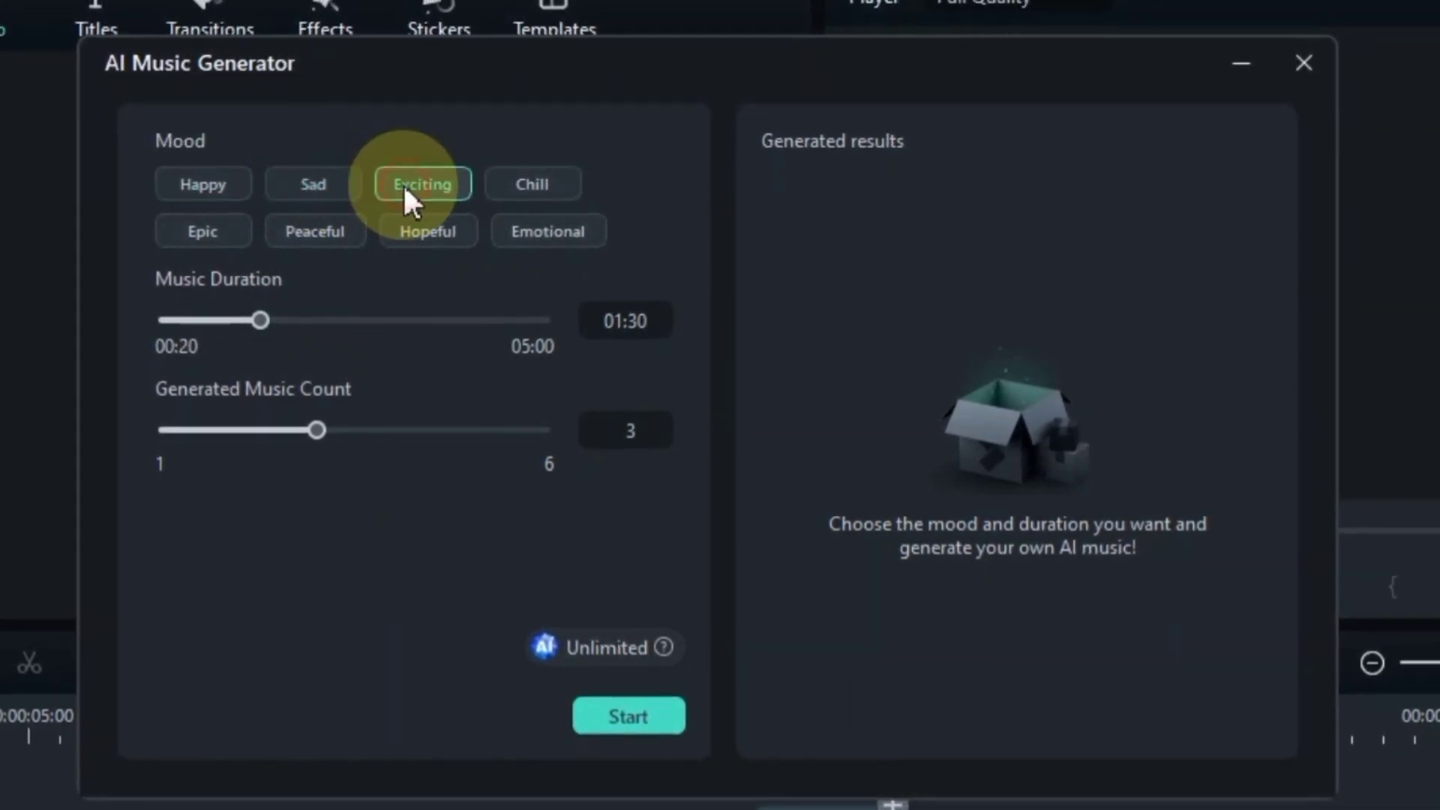
click(529, 189)
click(225, 237)
click(344, 238)
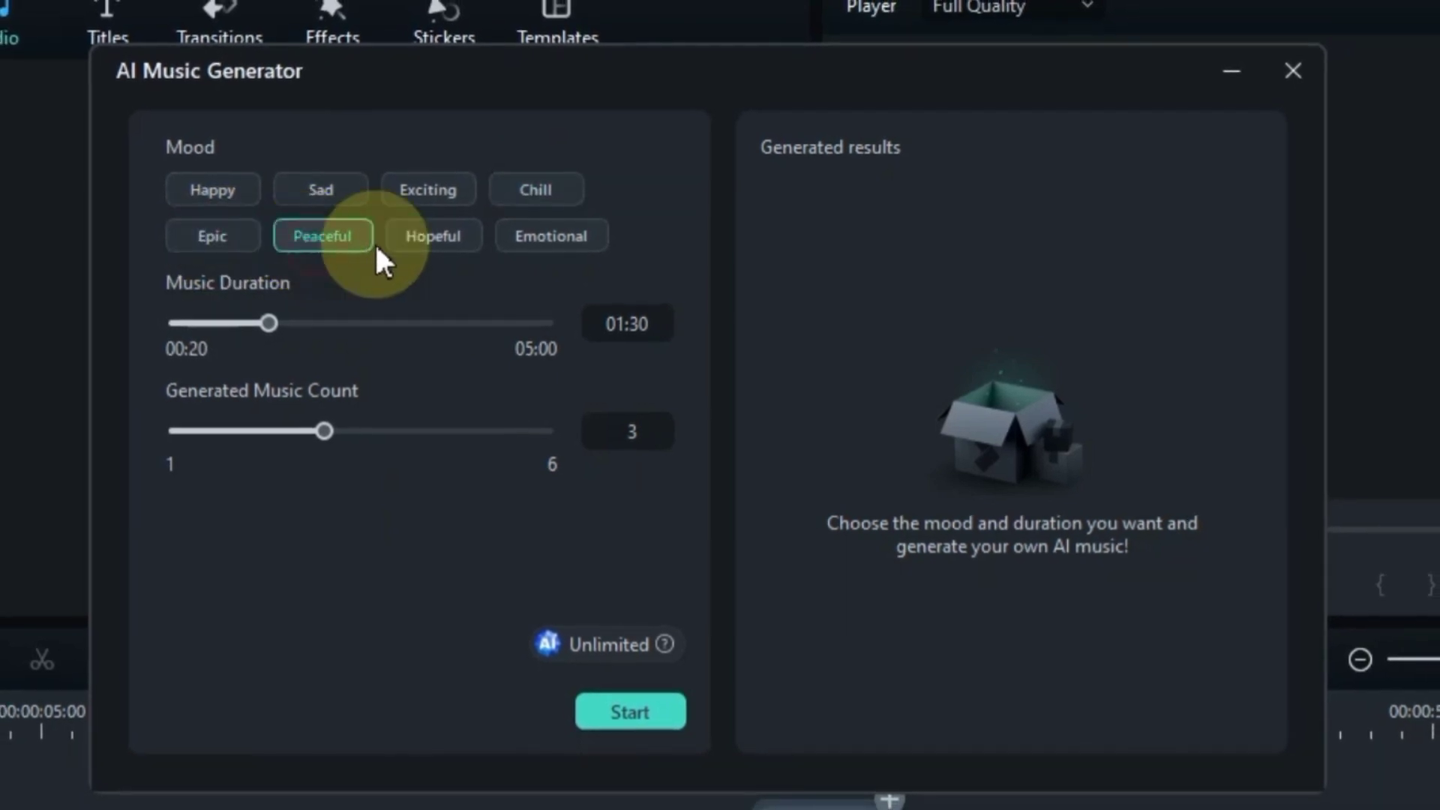
click(437, 246)
click(545, 245)
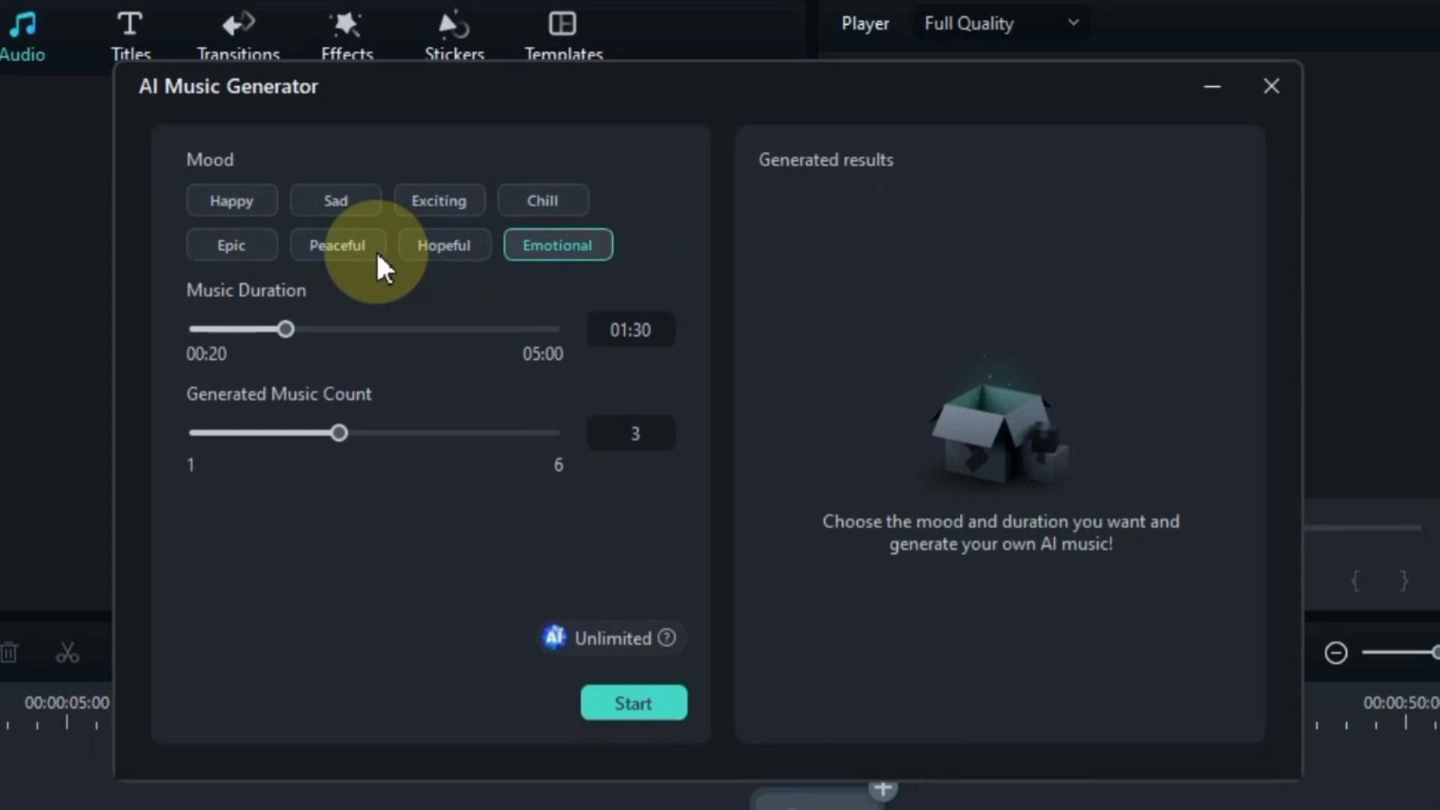
click(231, 192)
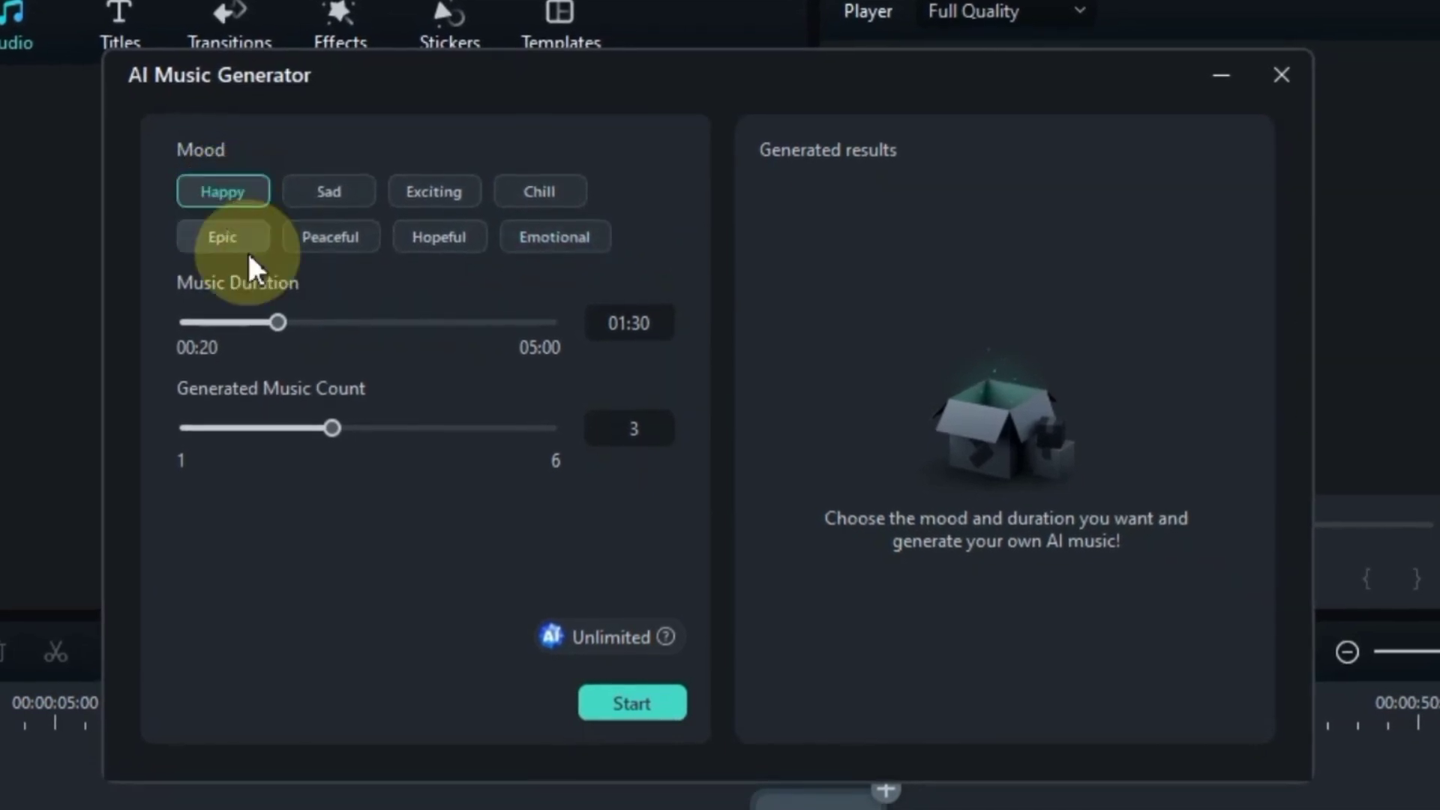
- Set the music duration to 03:32 and the track count to 3
drag(278, 322, 489, 317)
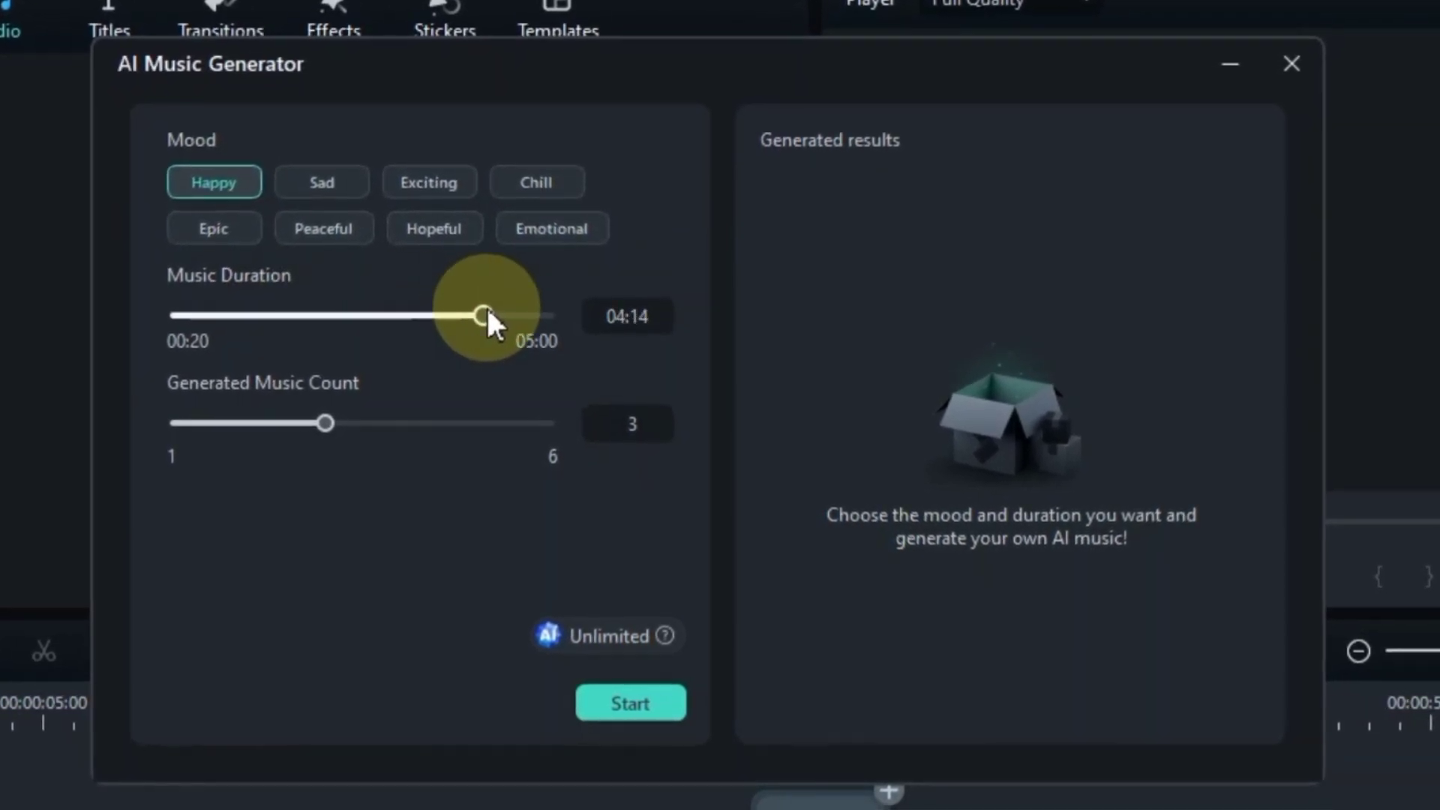
mouse_move(486, 317)
mouse_down()
mouse_move(197, 322)
mouse_move(420, 322)
mouse_up()
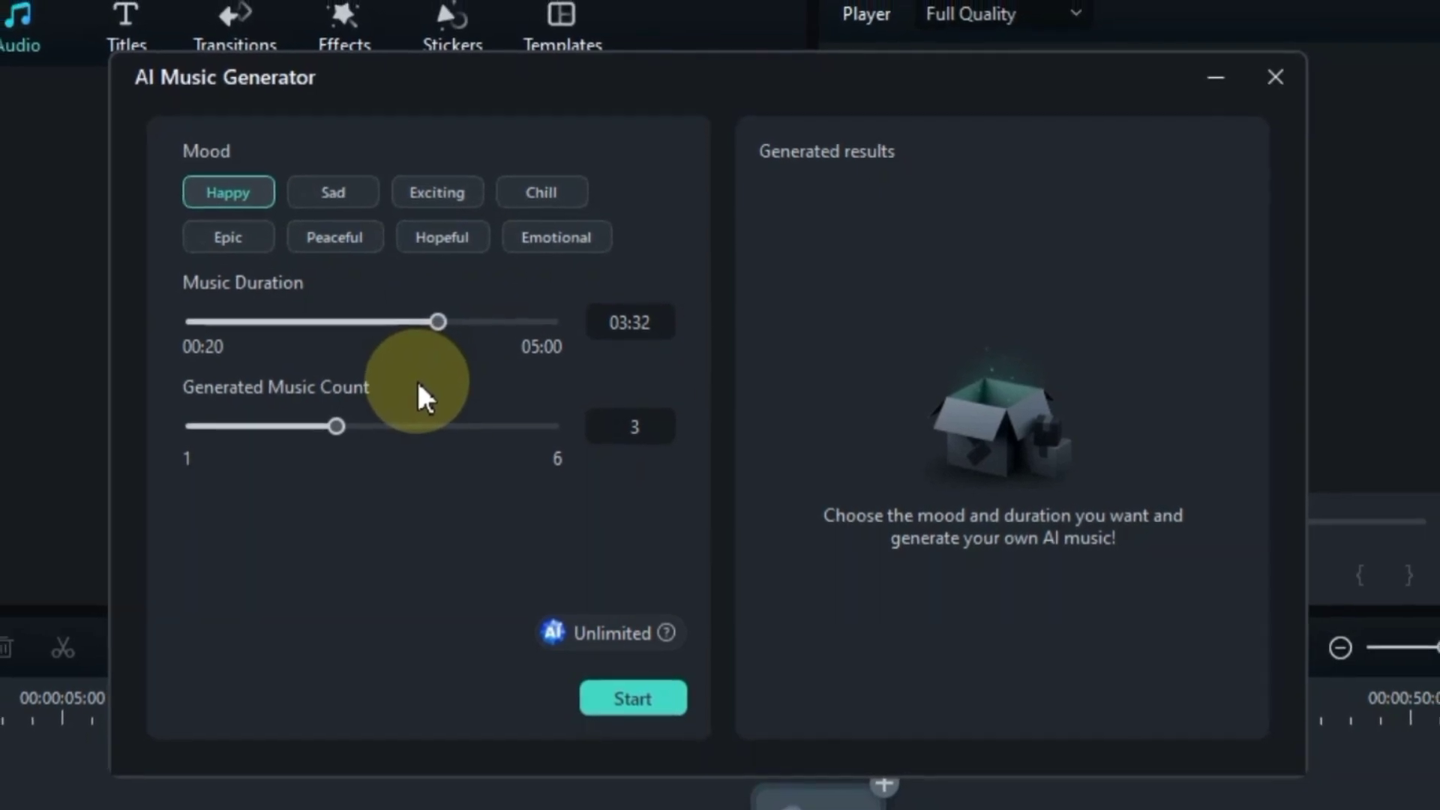
mouse_move(345, 429)
mouse_down()
mouse_move(235, 441)
mouse_move(545, 437)
mouse_up()
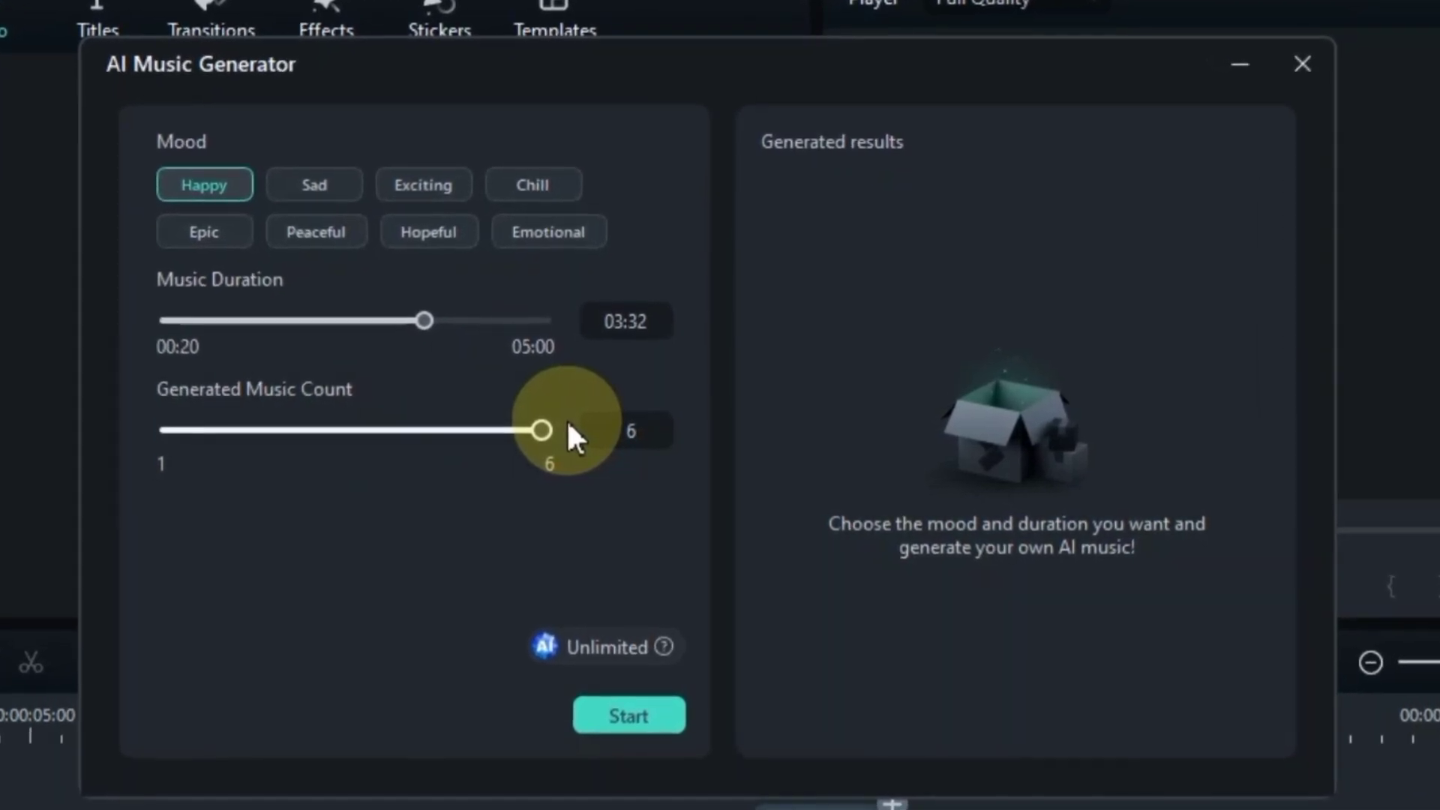
drag(568, 425, 332, 425)
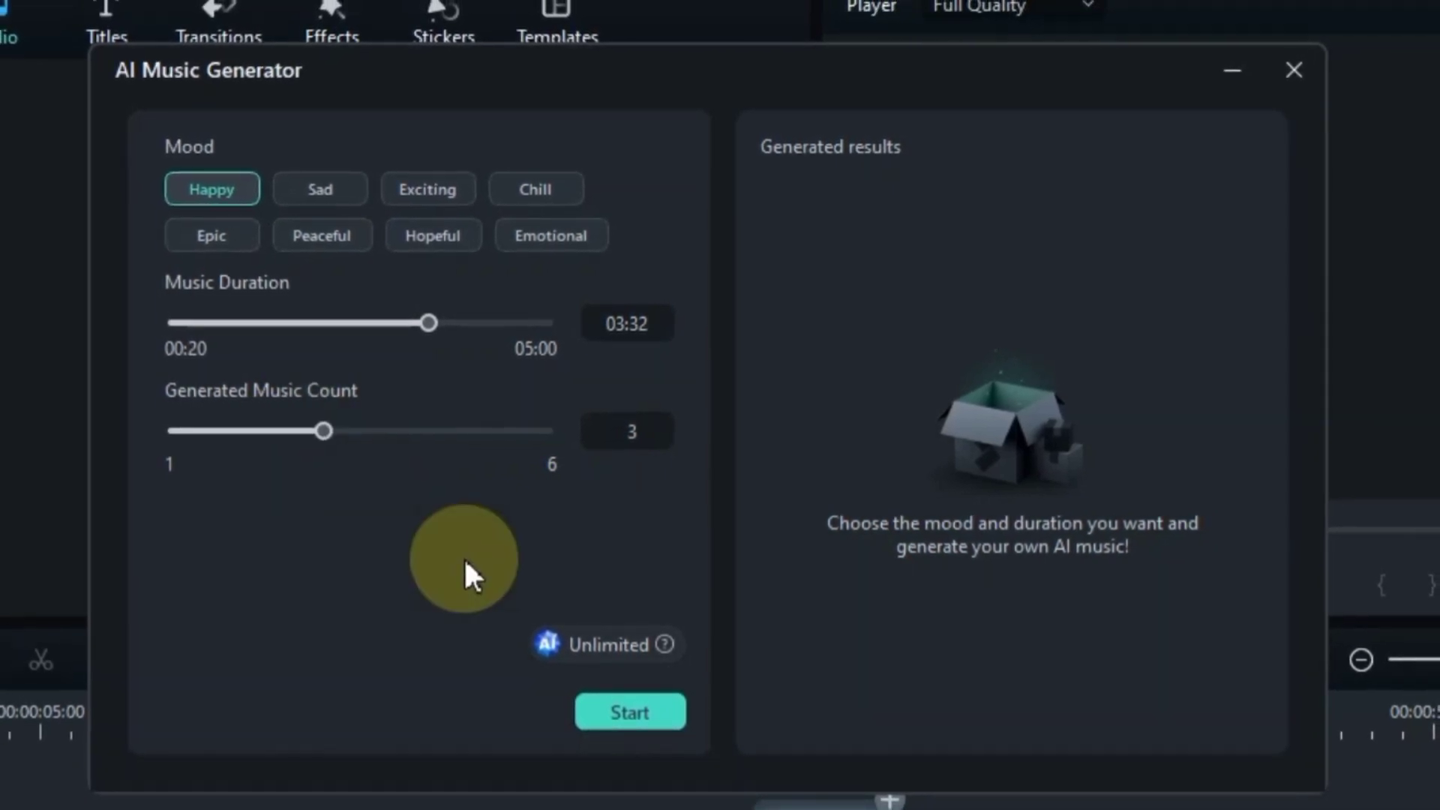
- Generate the three Happy tracks and sample Happy_002 and Happy_001
click(642, 718)
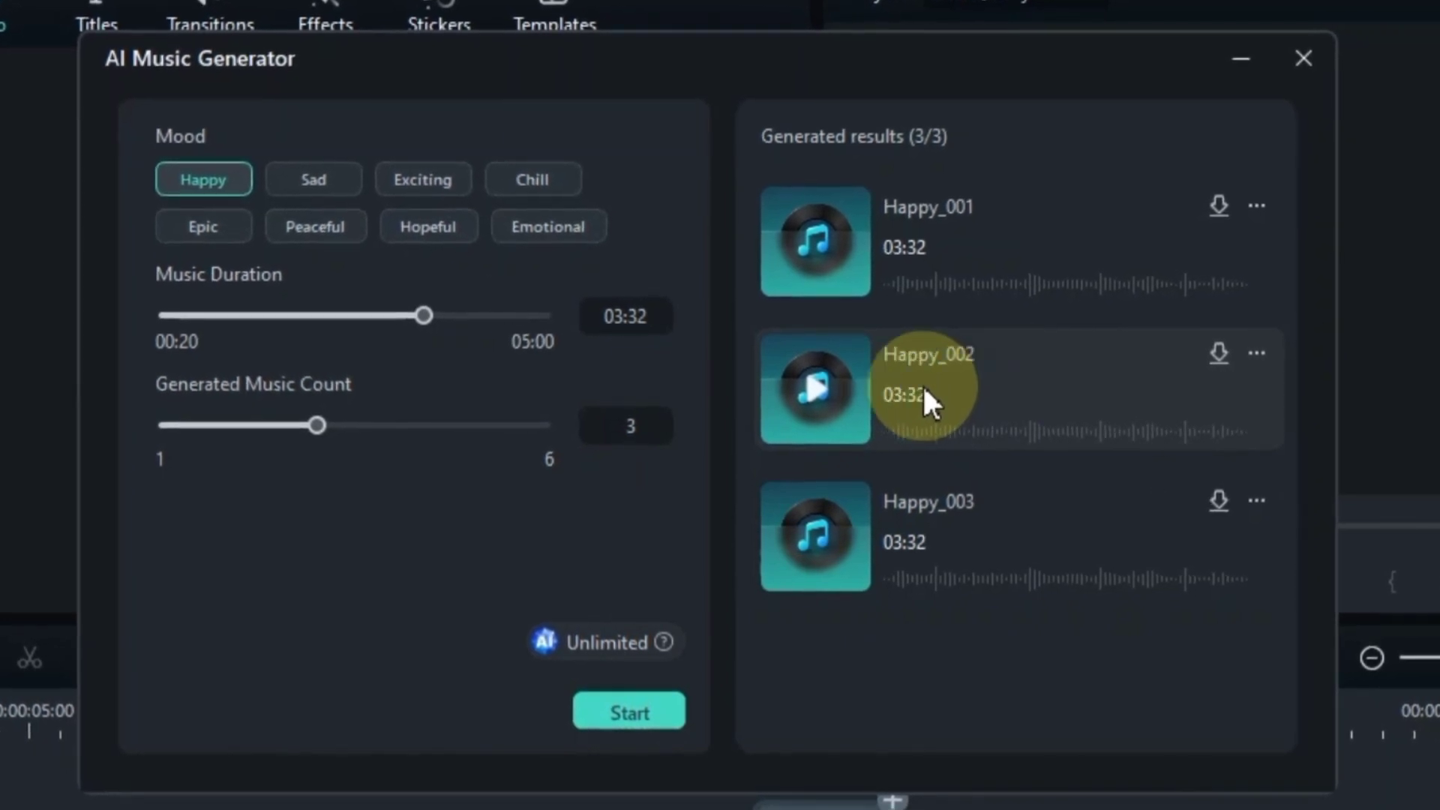
click(815, 389)
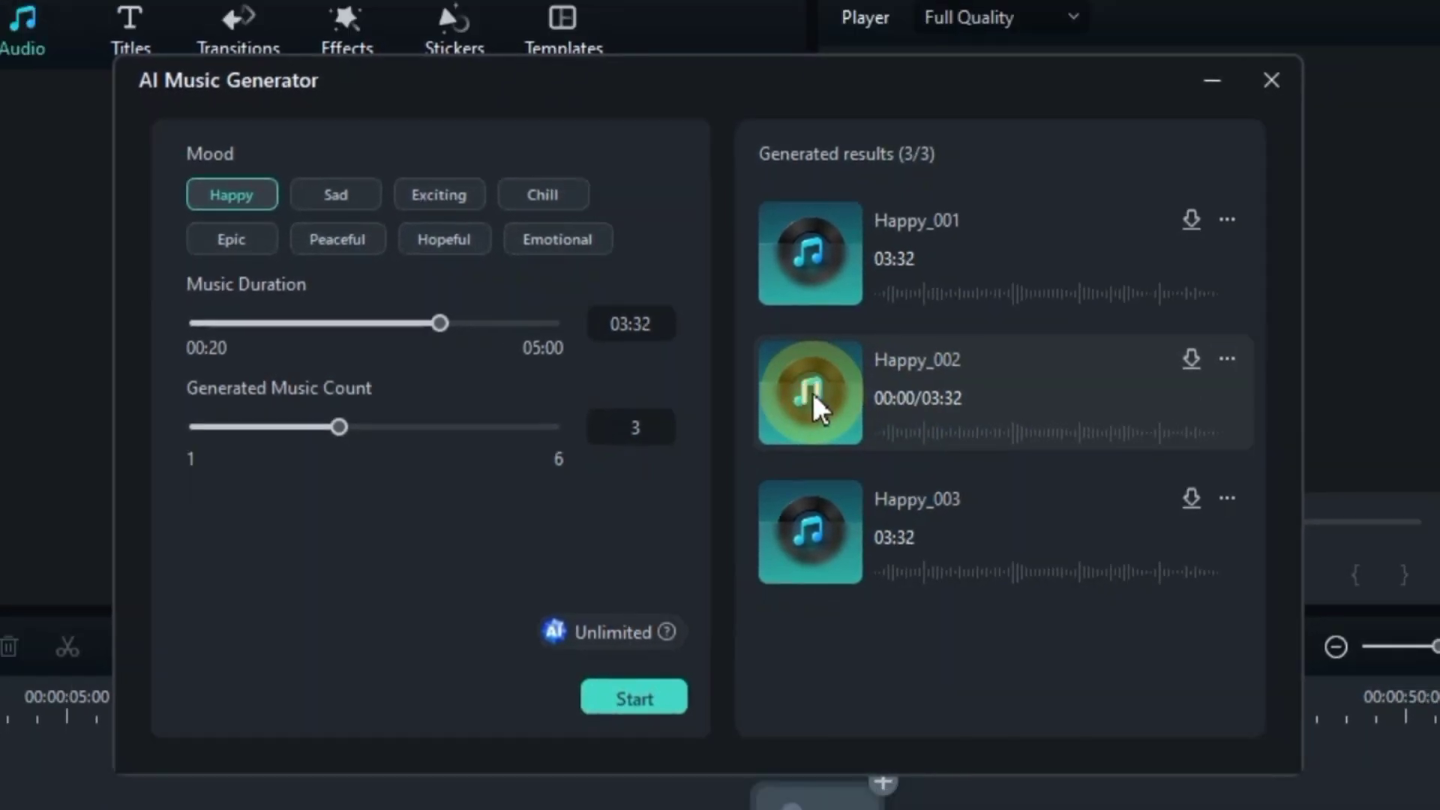
click(808, 252)
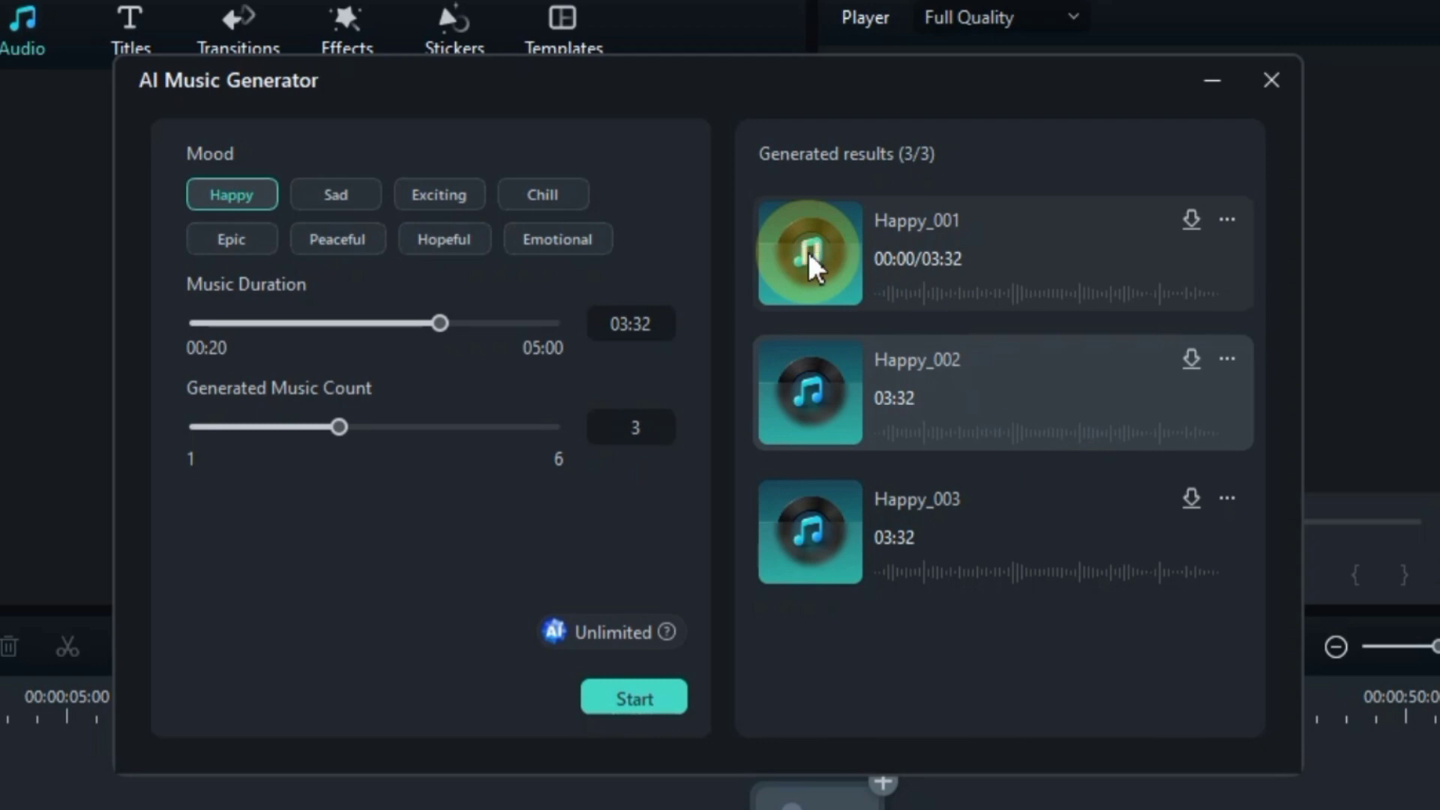
click(907, 294)
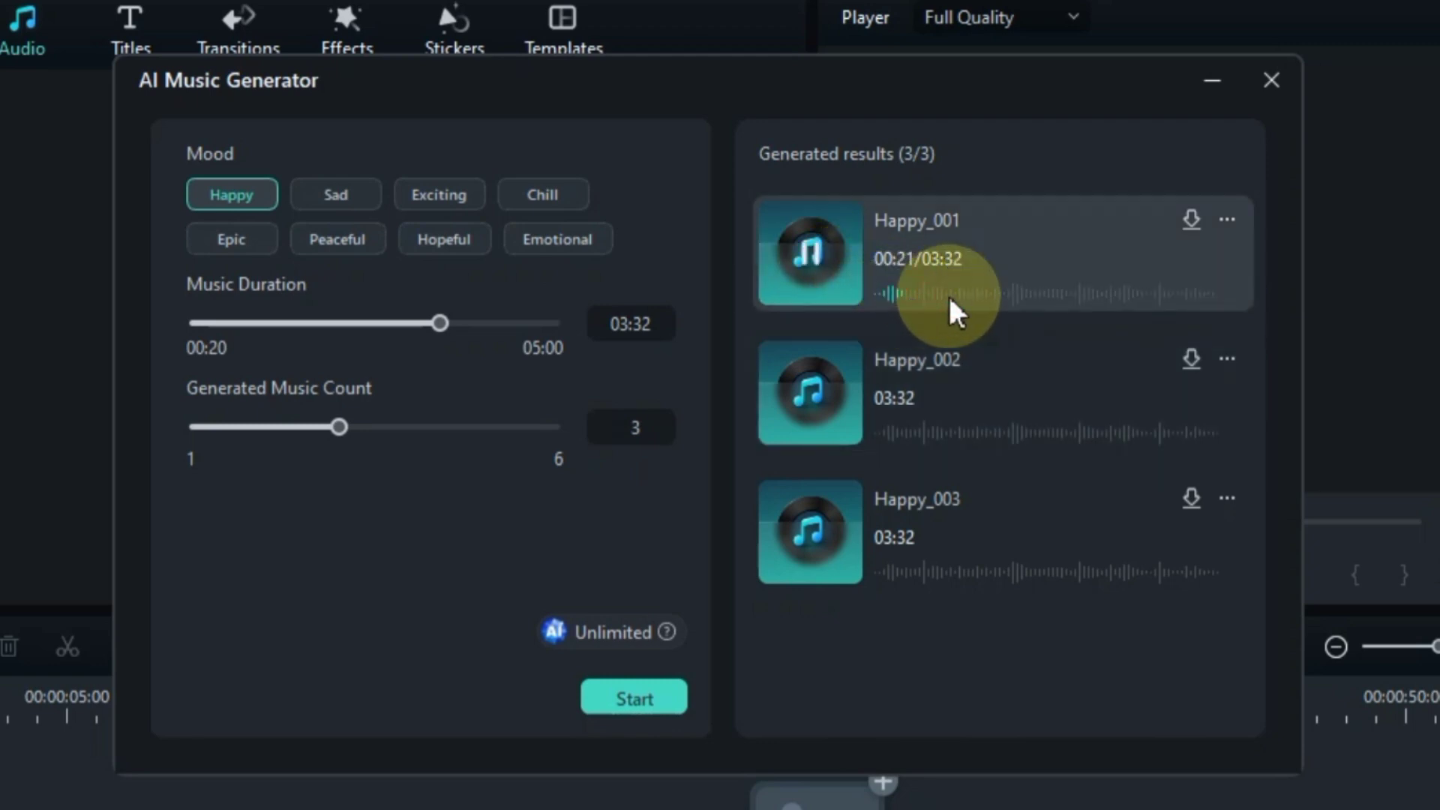
click(975, 294)
- Preview Happy_003 and review its licence details
click(814, 530)
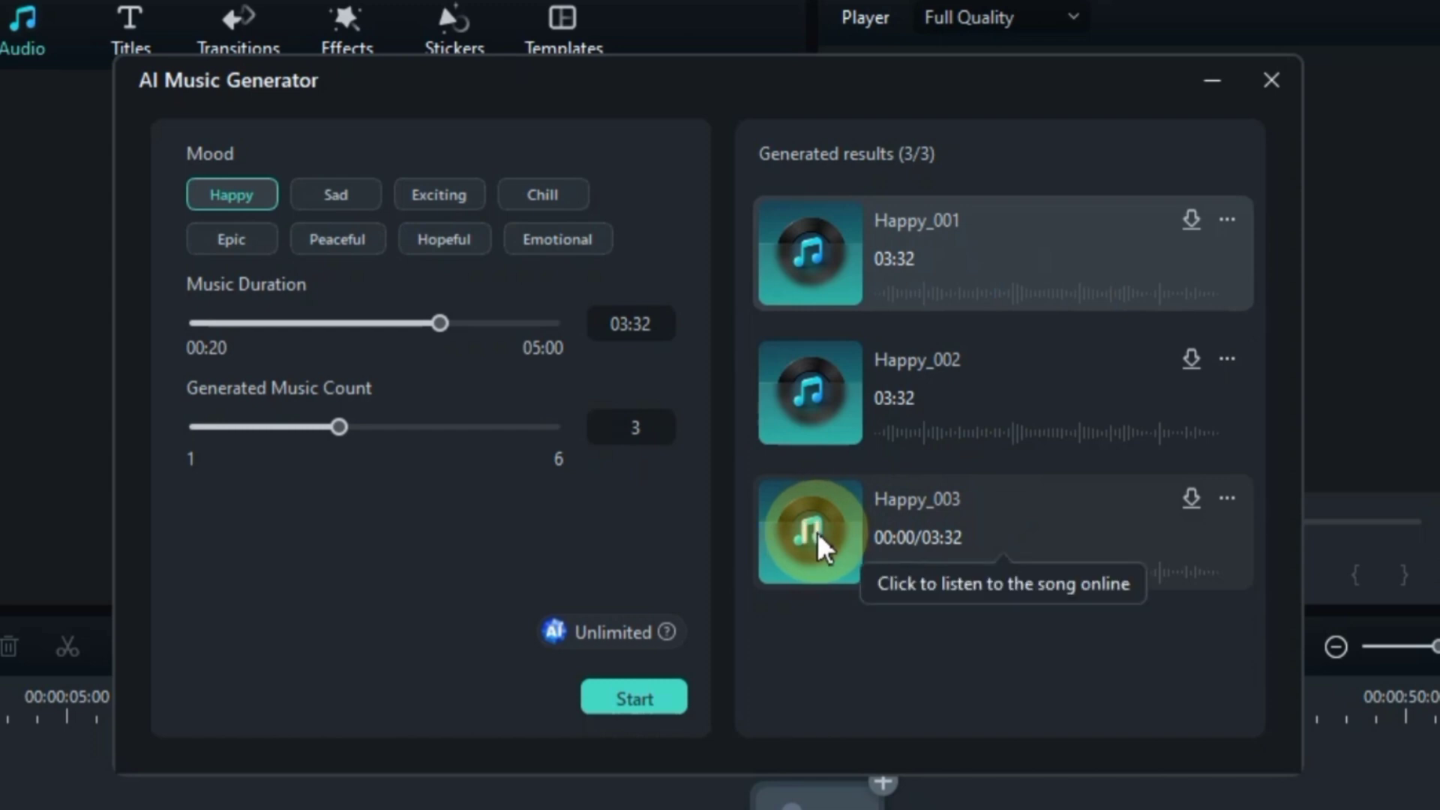
click(996, 570)
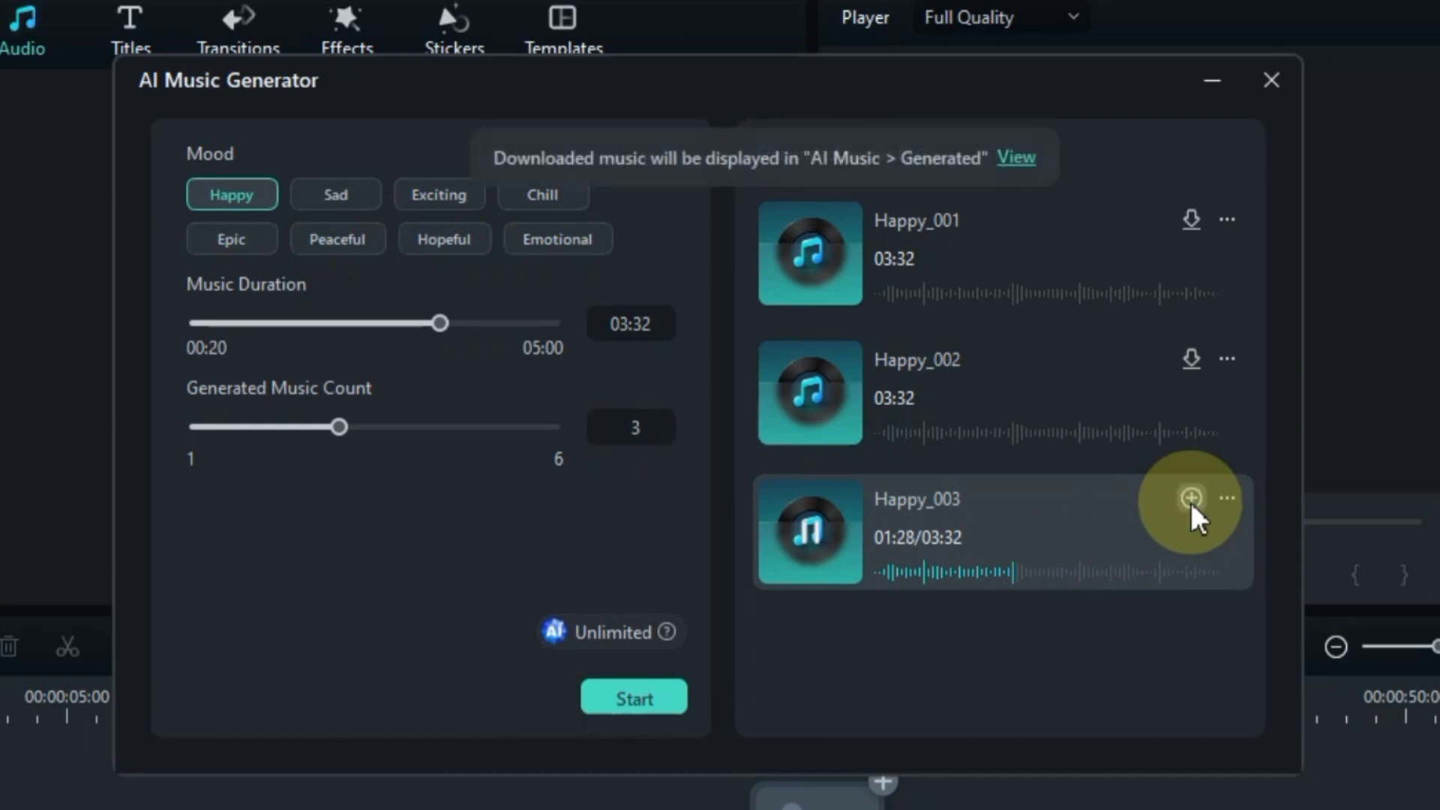
click(786, 513)
mouse_move(1226, 499)
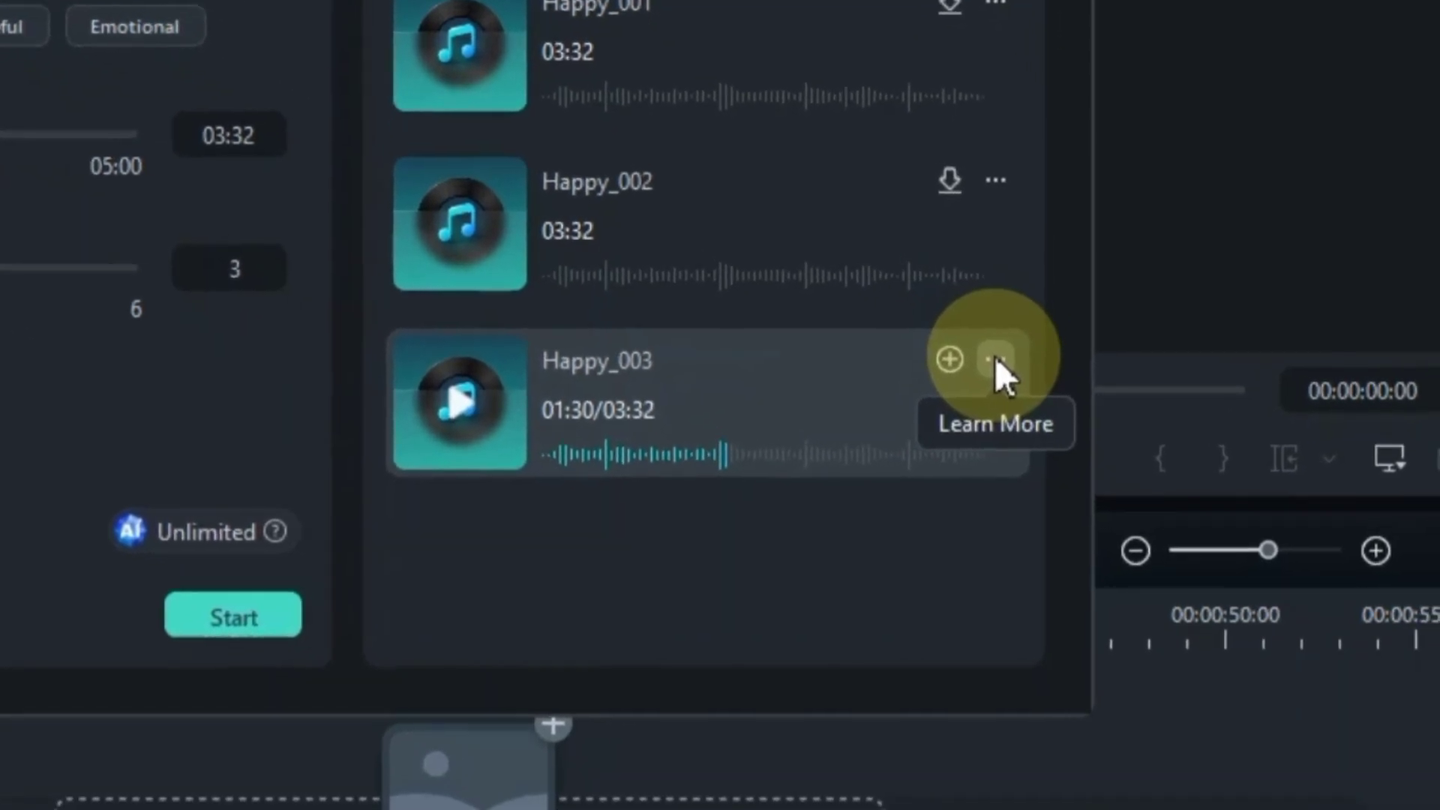
click(994, 357)
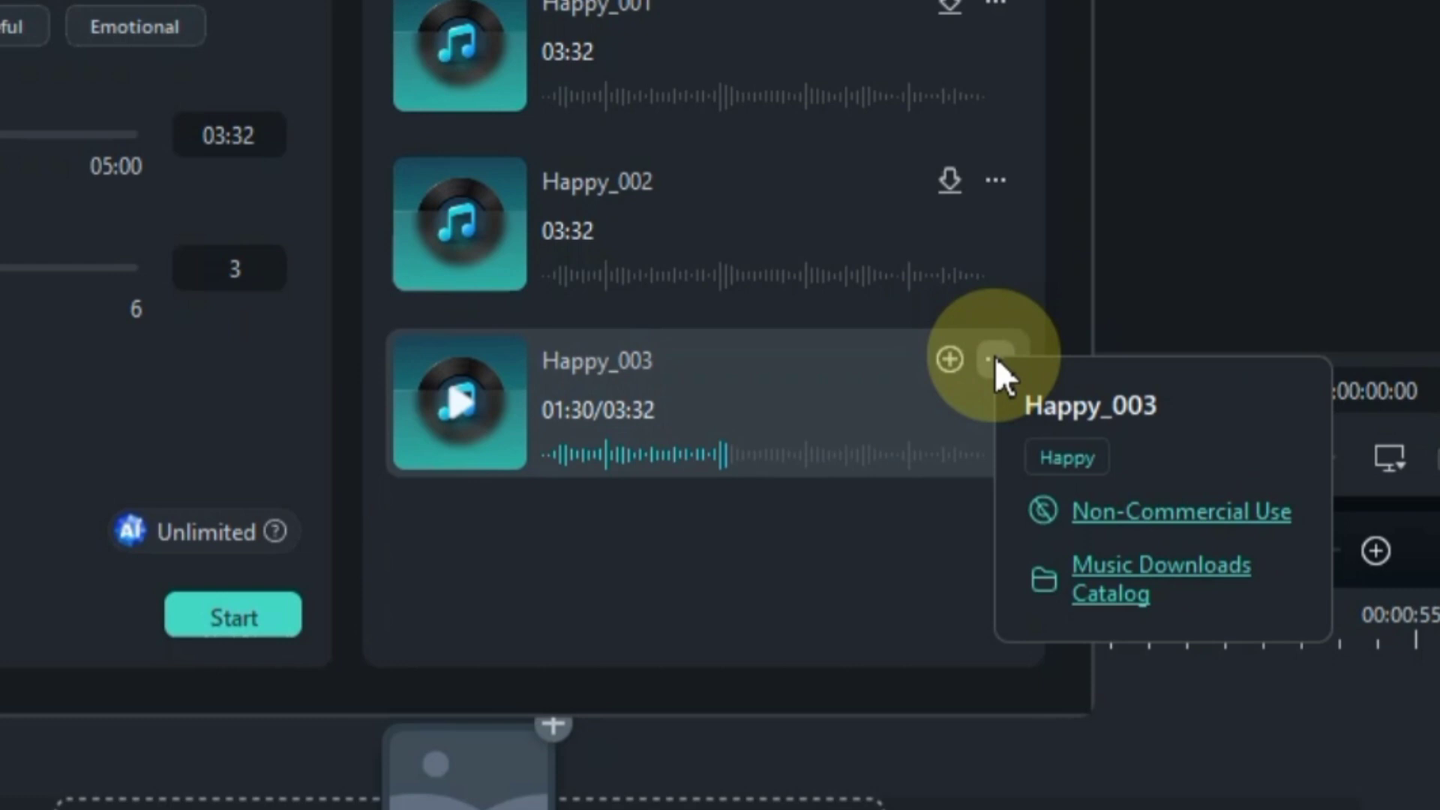
click(935, 560)
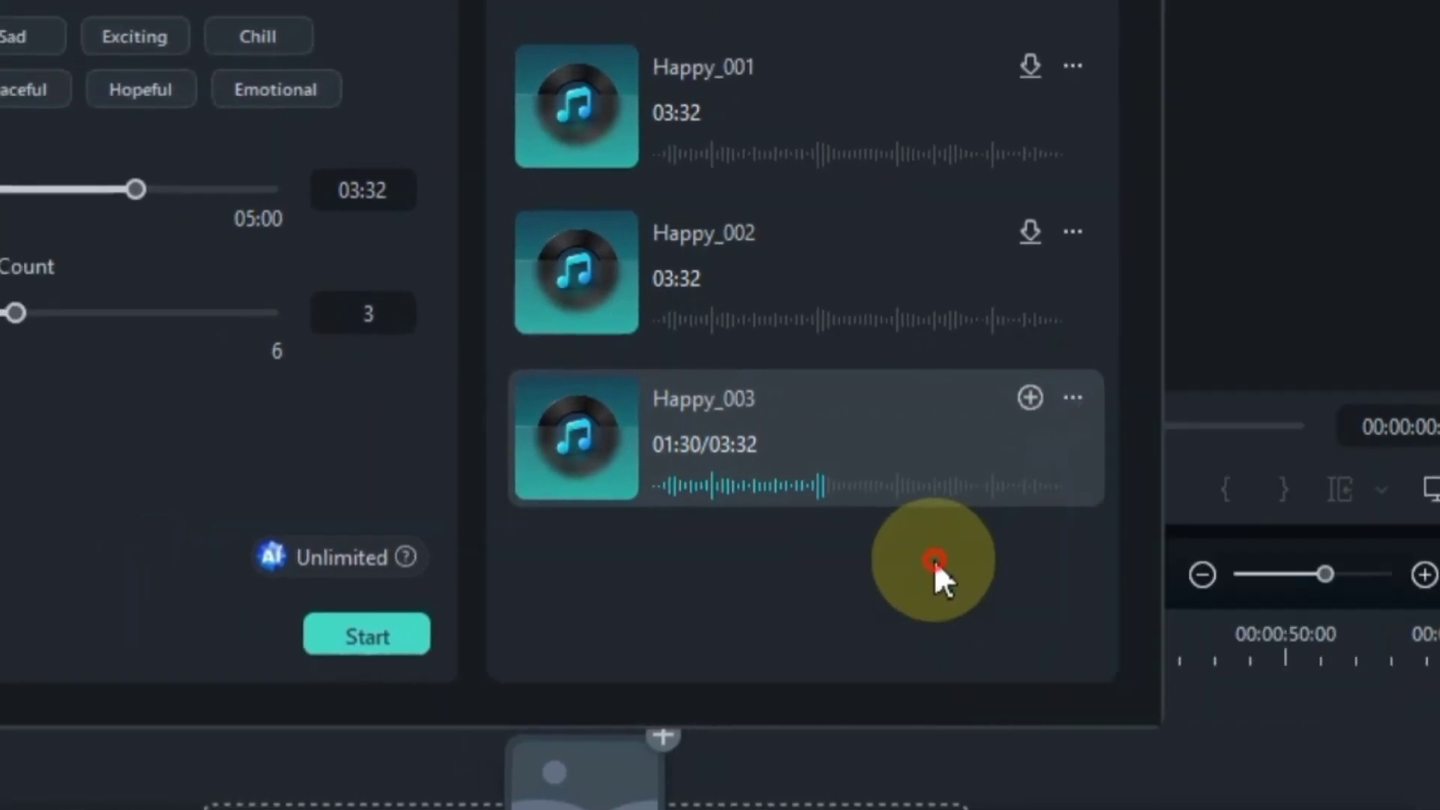
- Add Happy_003 to the timeline, fit it to view and rewind the playhead
click(1192, 474)
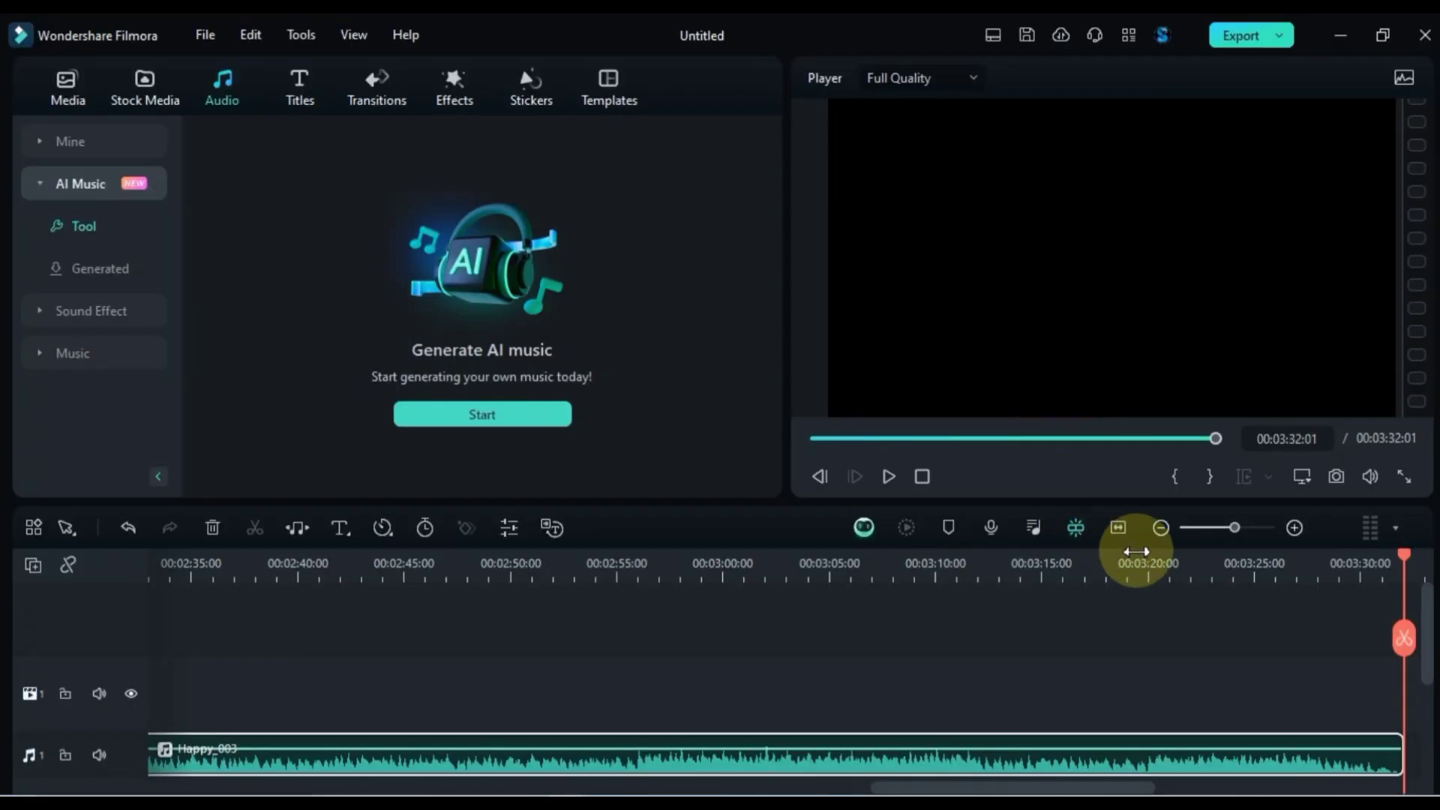
click(1117, 529)
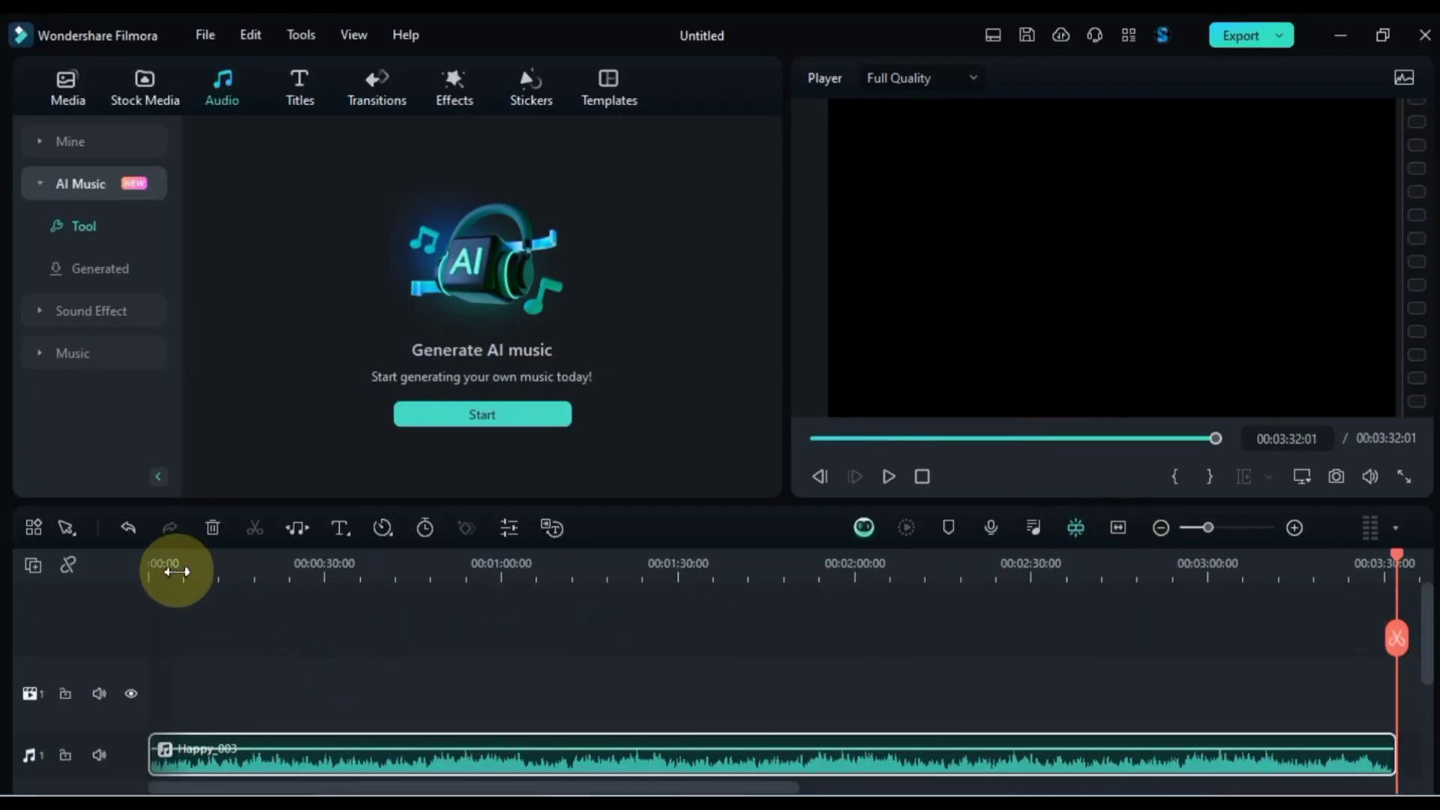
click(165, 564)
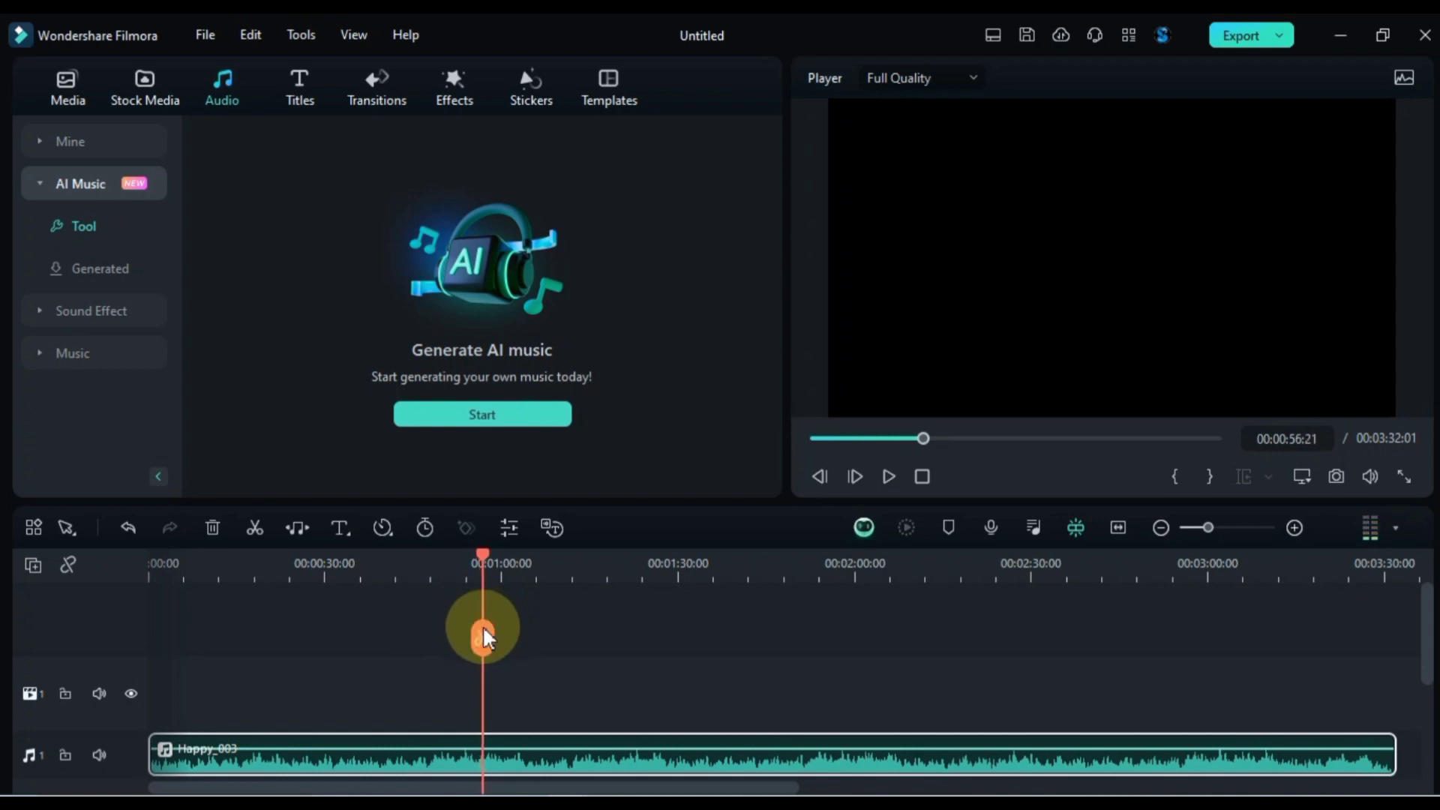
- Preview Happy_003 from the Generated AI music library, then return to the timeline
click(107, 274)
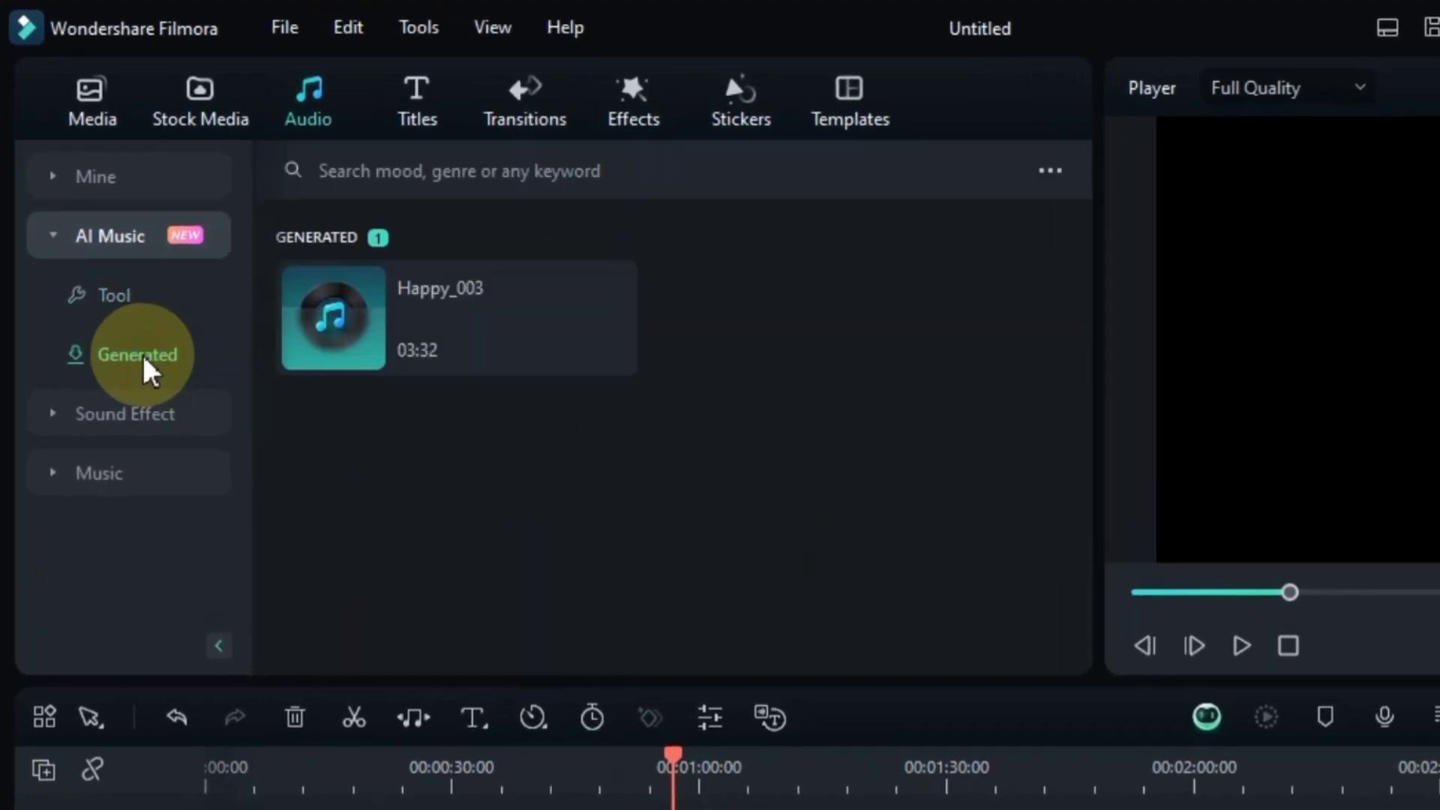
click(342, 329)
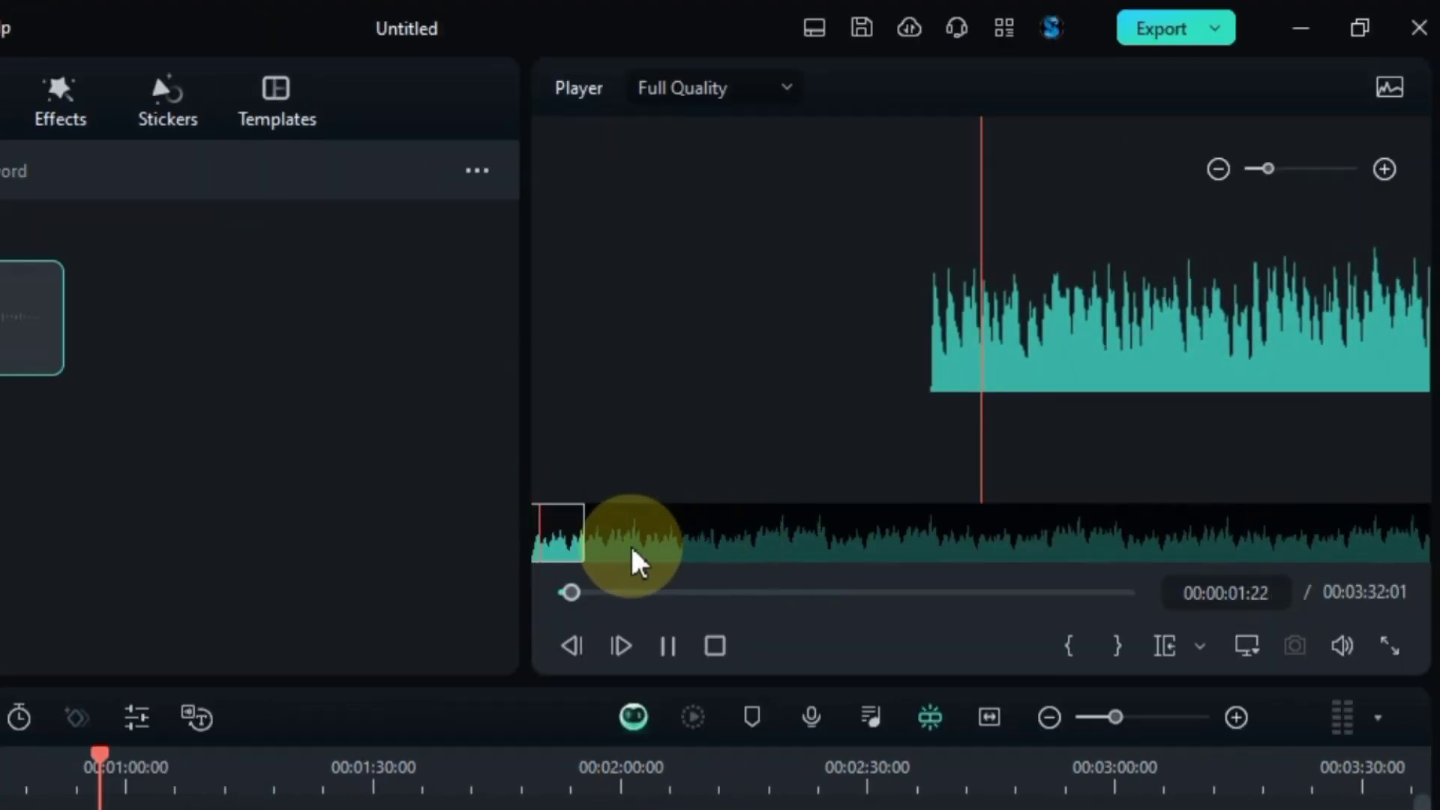
mouse_move(634, 563)
mouse_down()
mouse_move(637, 547)
mouse_move(734, 552)
mouse_up()
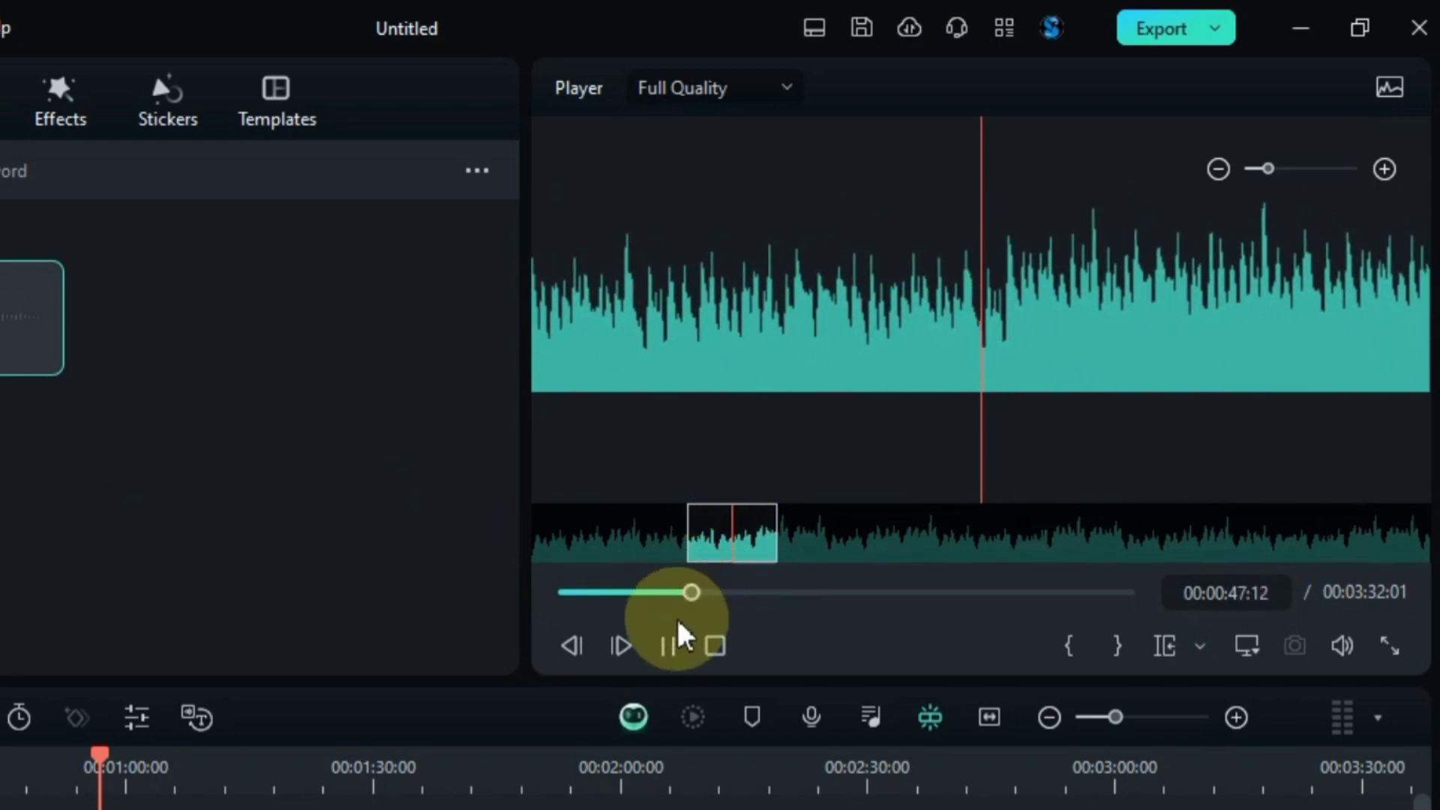
click(670, 647)
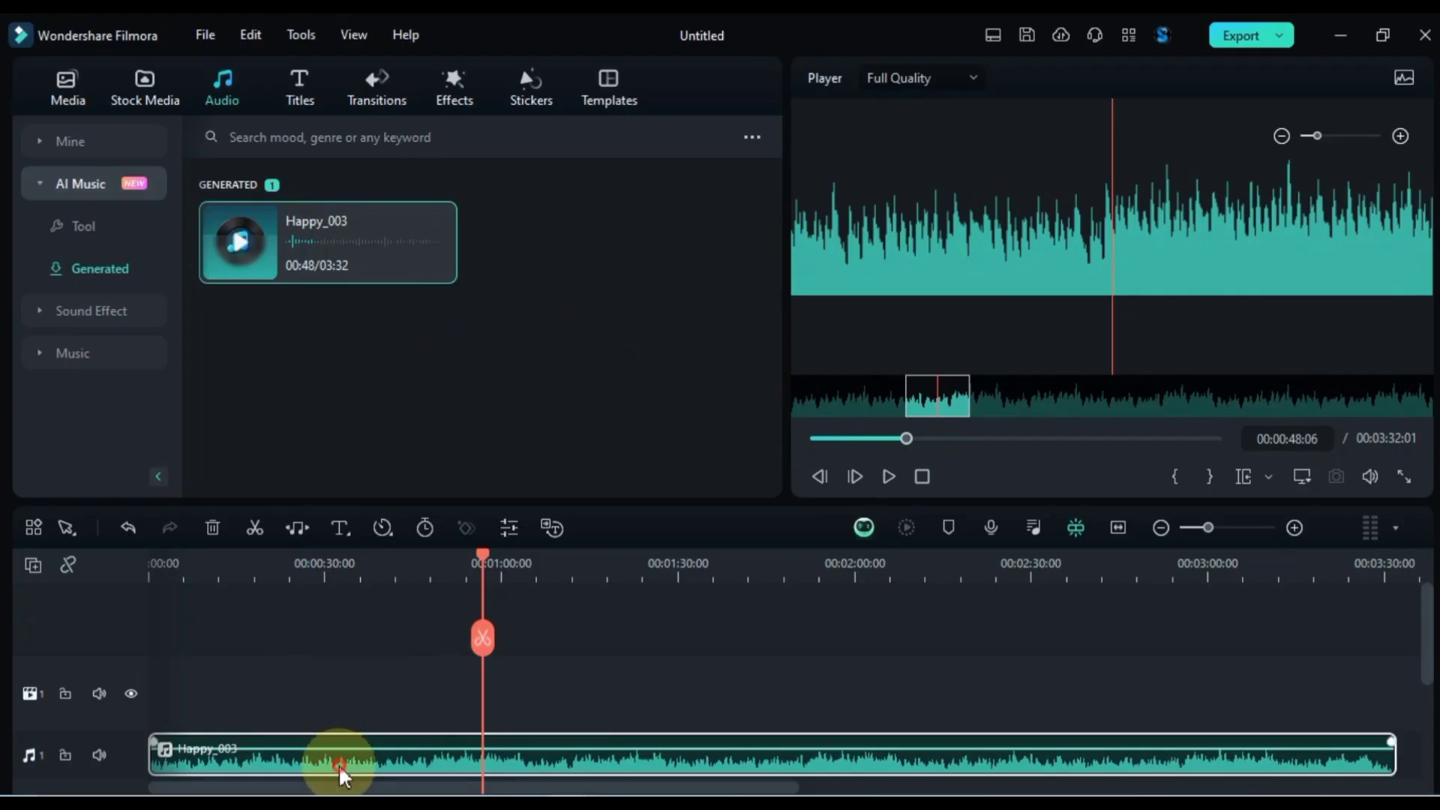
click(341, 774)
click(503, 697)
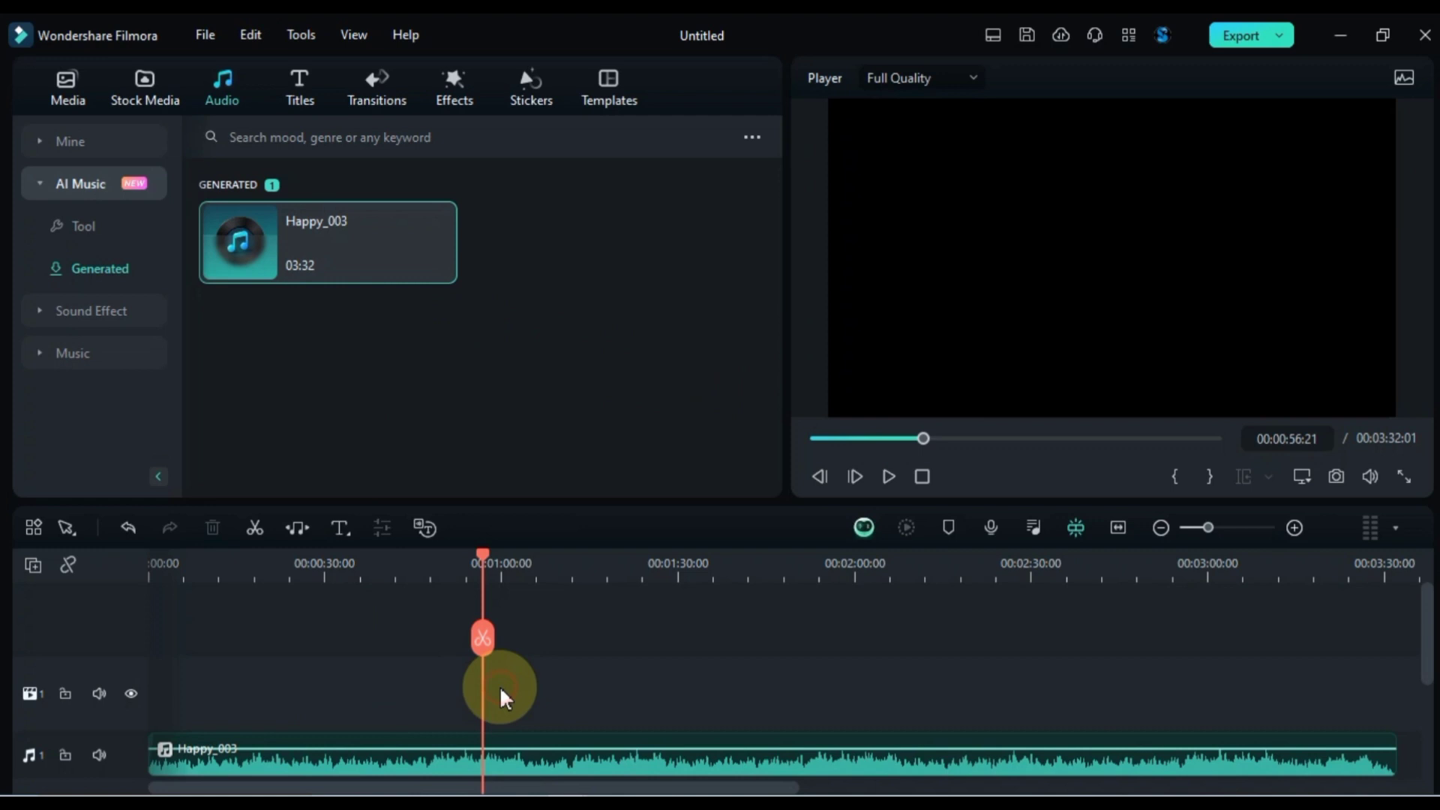
scroll(495, 704, down, 1)
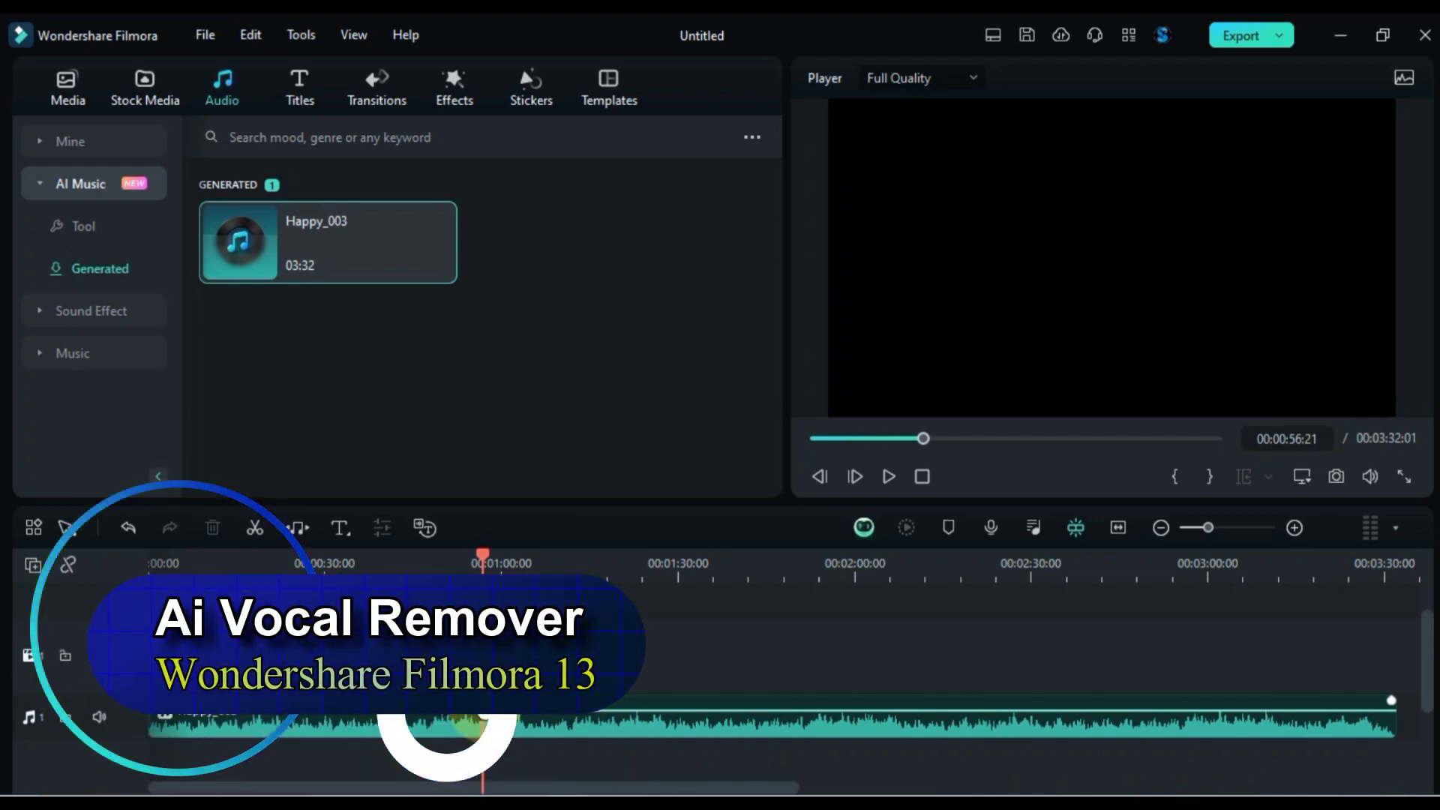
- Run AI Vocal Remover on the Happy_003 timeline clip
key(space)
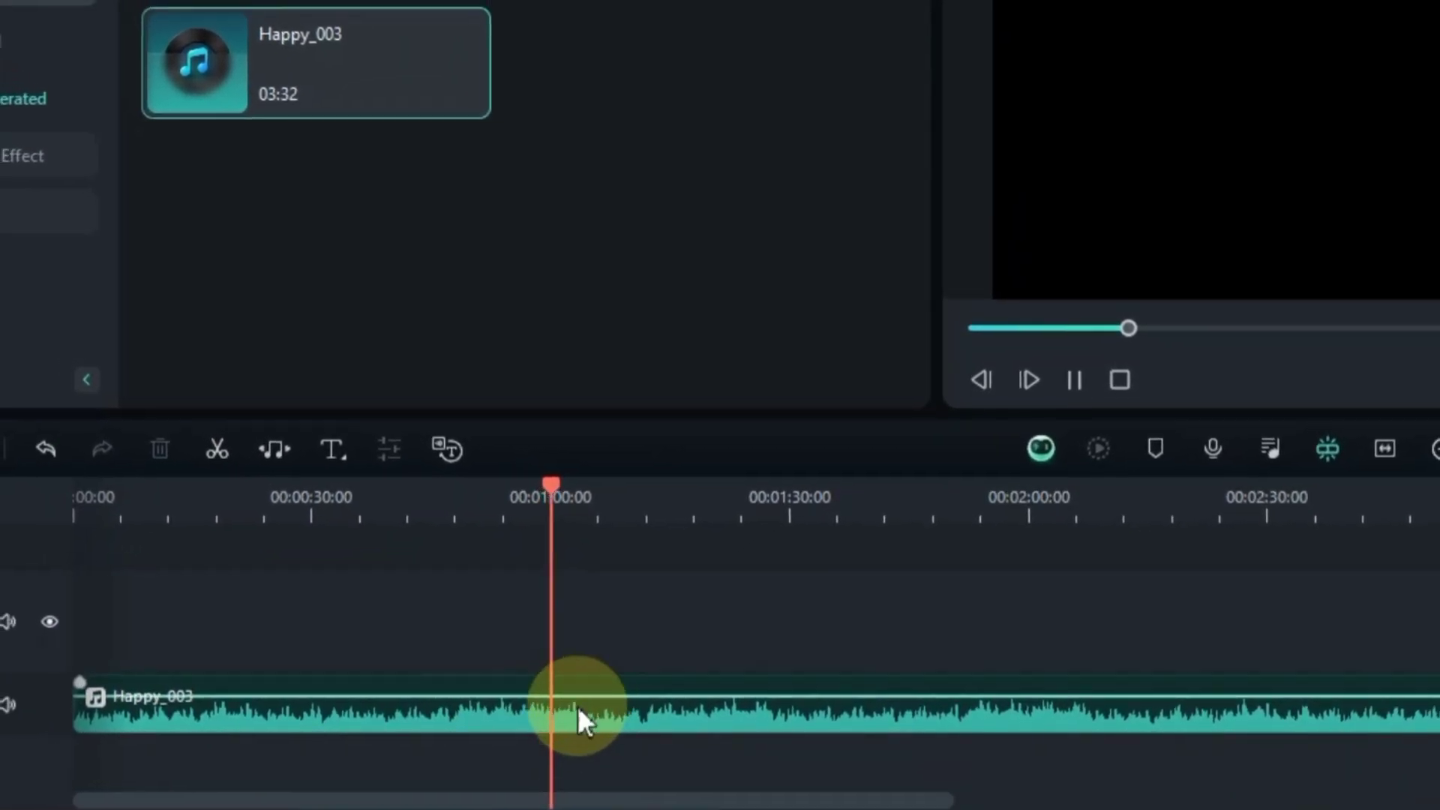
click(544, 715)
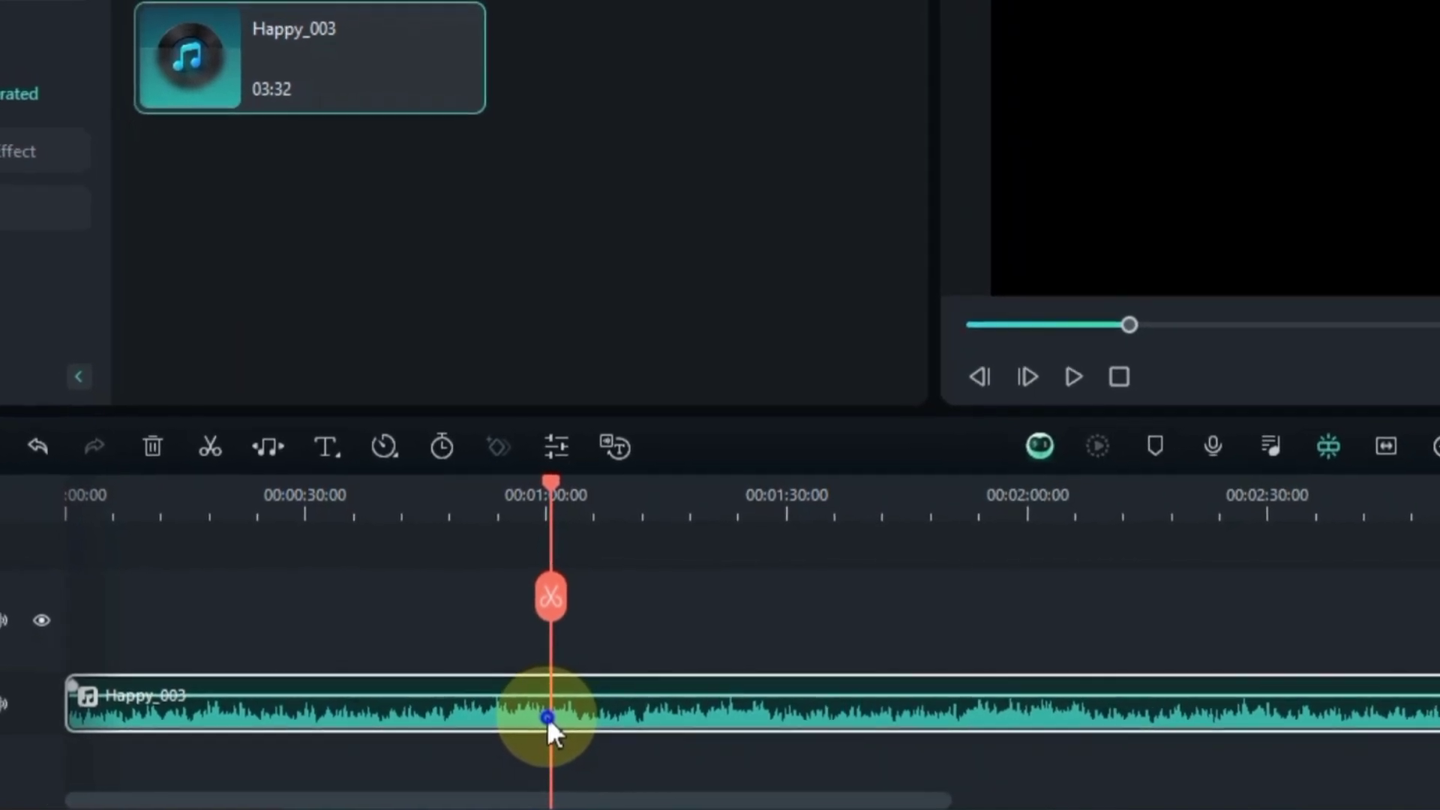
right_click(543, 716)
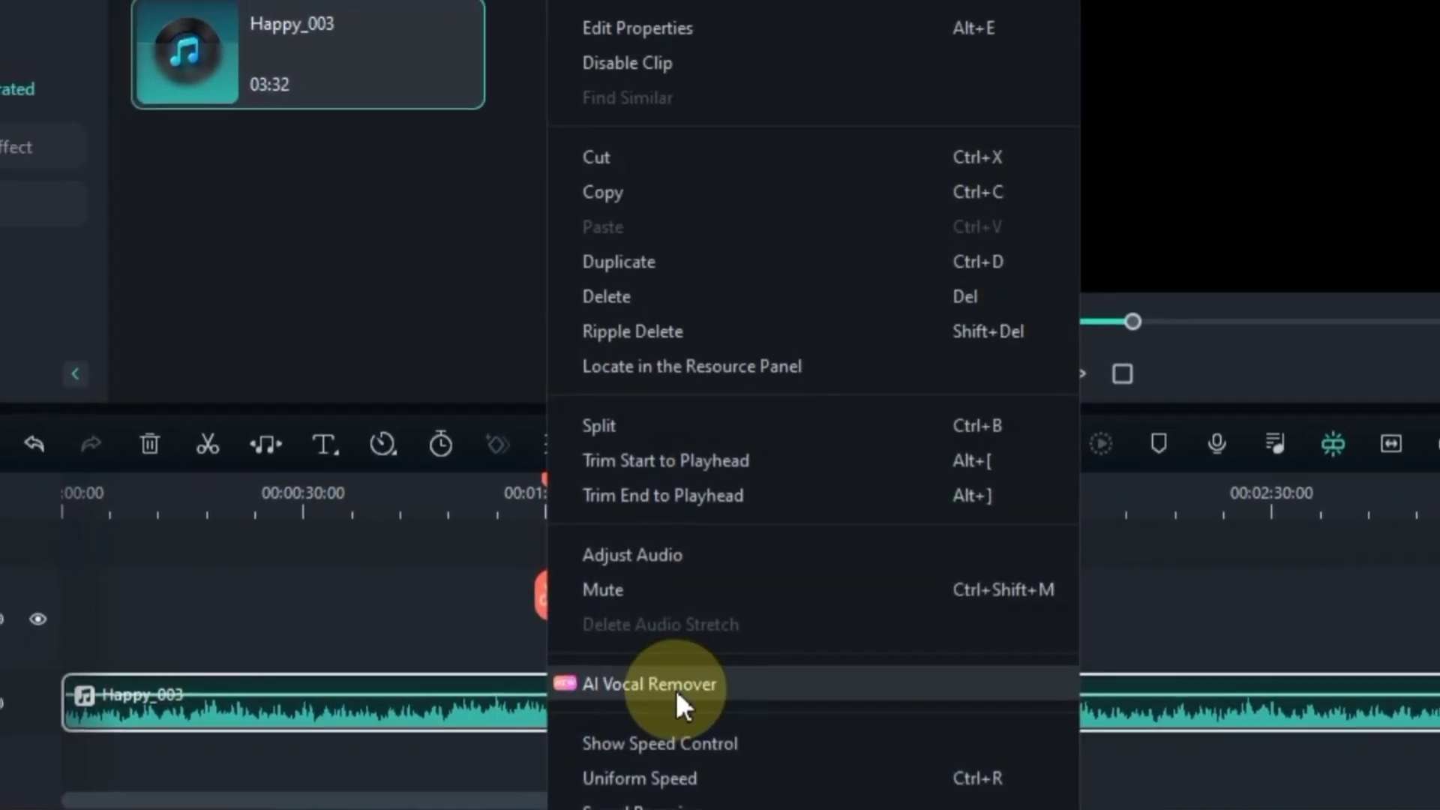
click(731, 688)
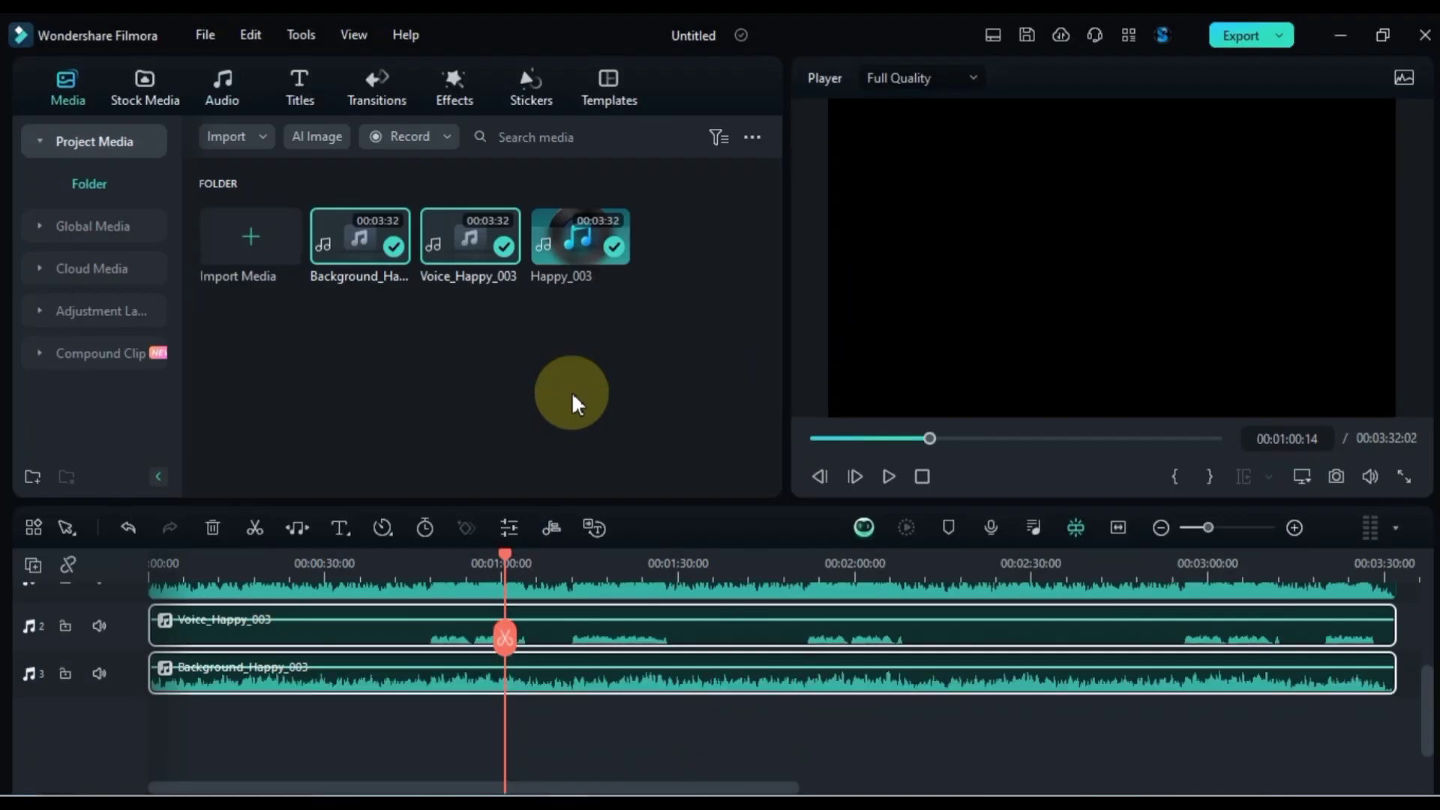
scroll(364, 720, up, 1)
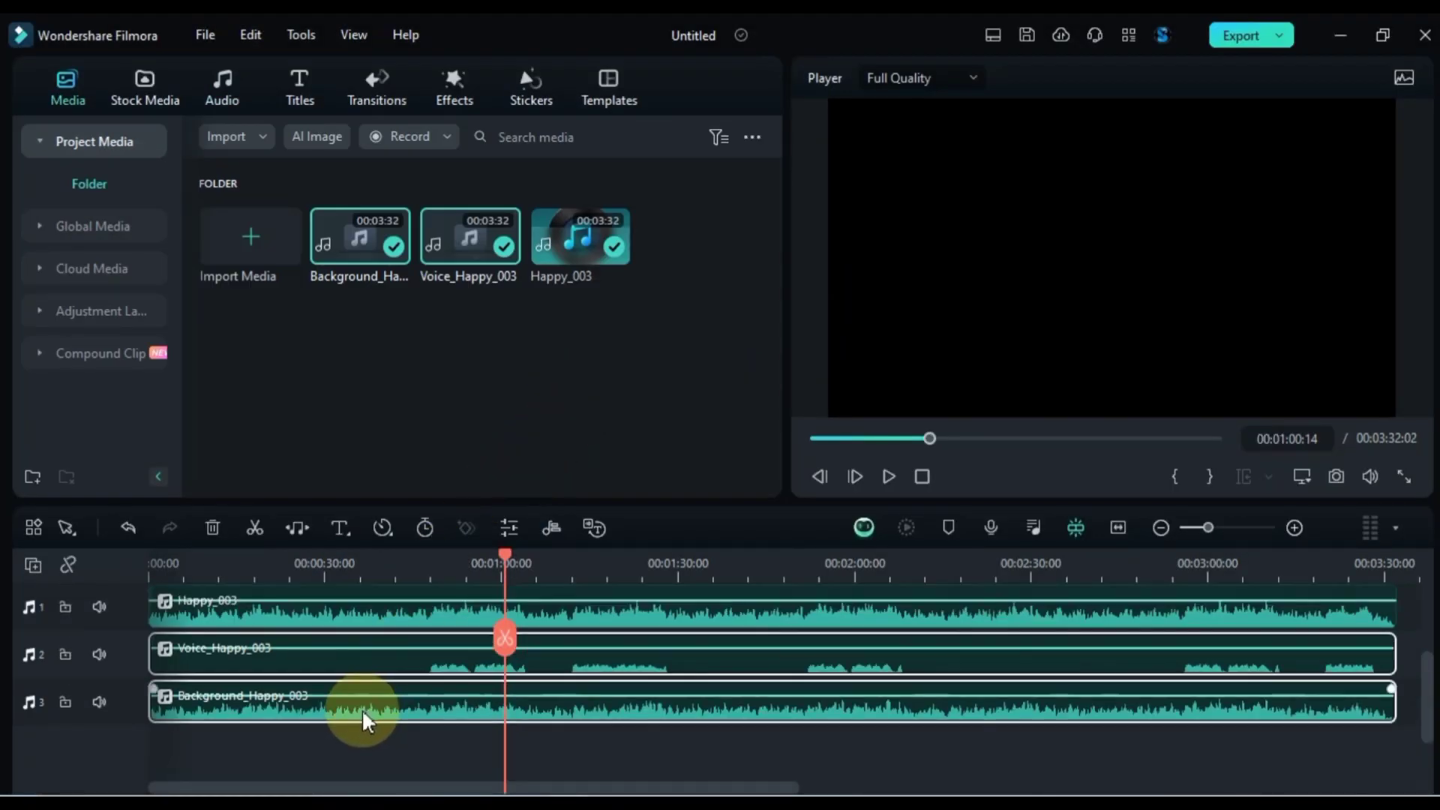
scroll(363, 725, up, 2)
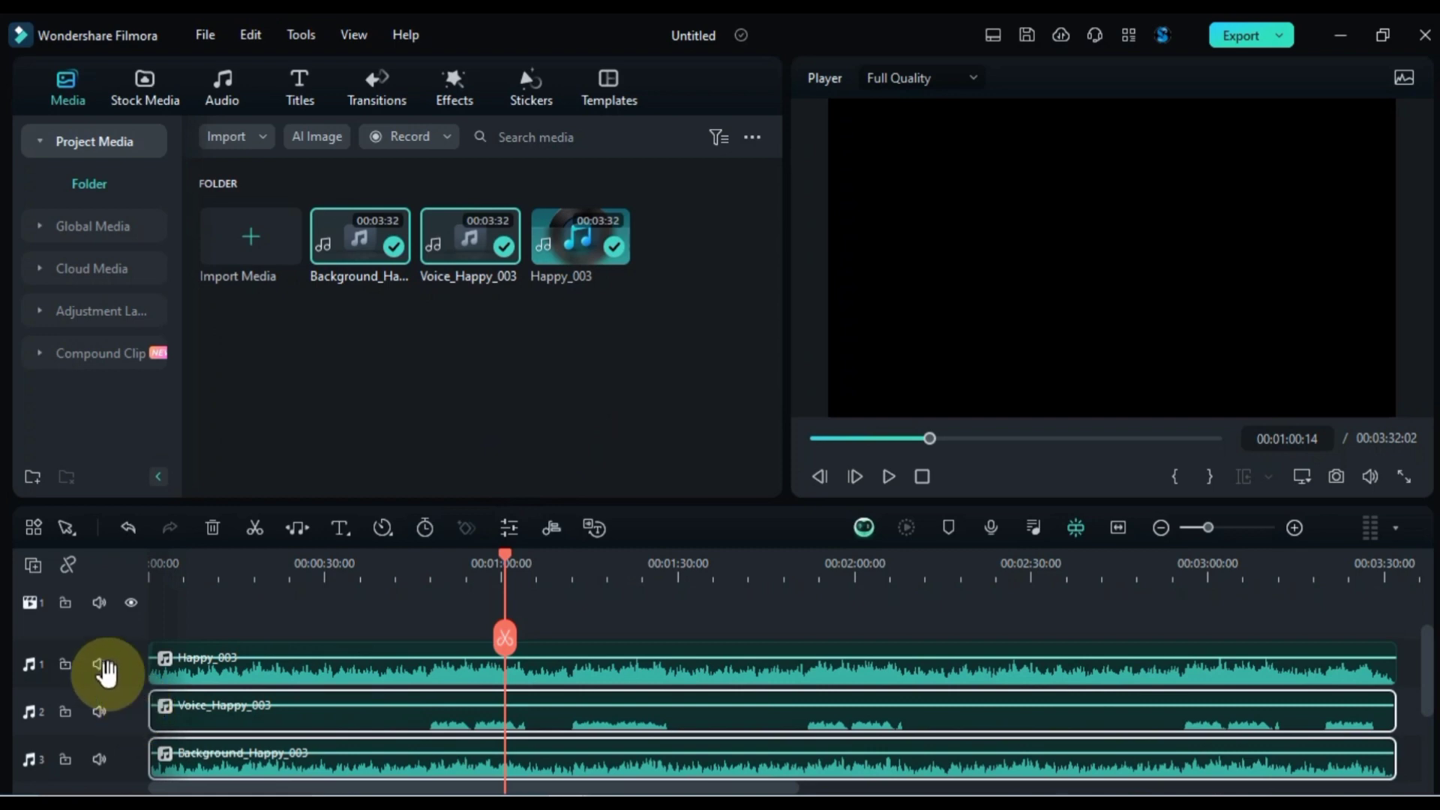
- Mute the voice and background tracks and play the original Happy_003 alone
click(282, 683)
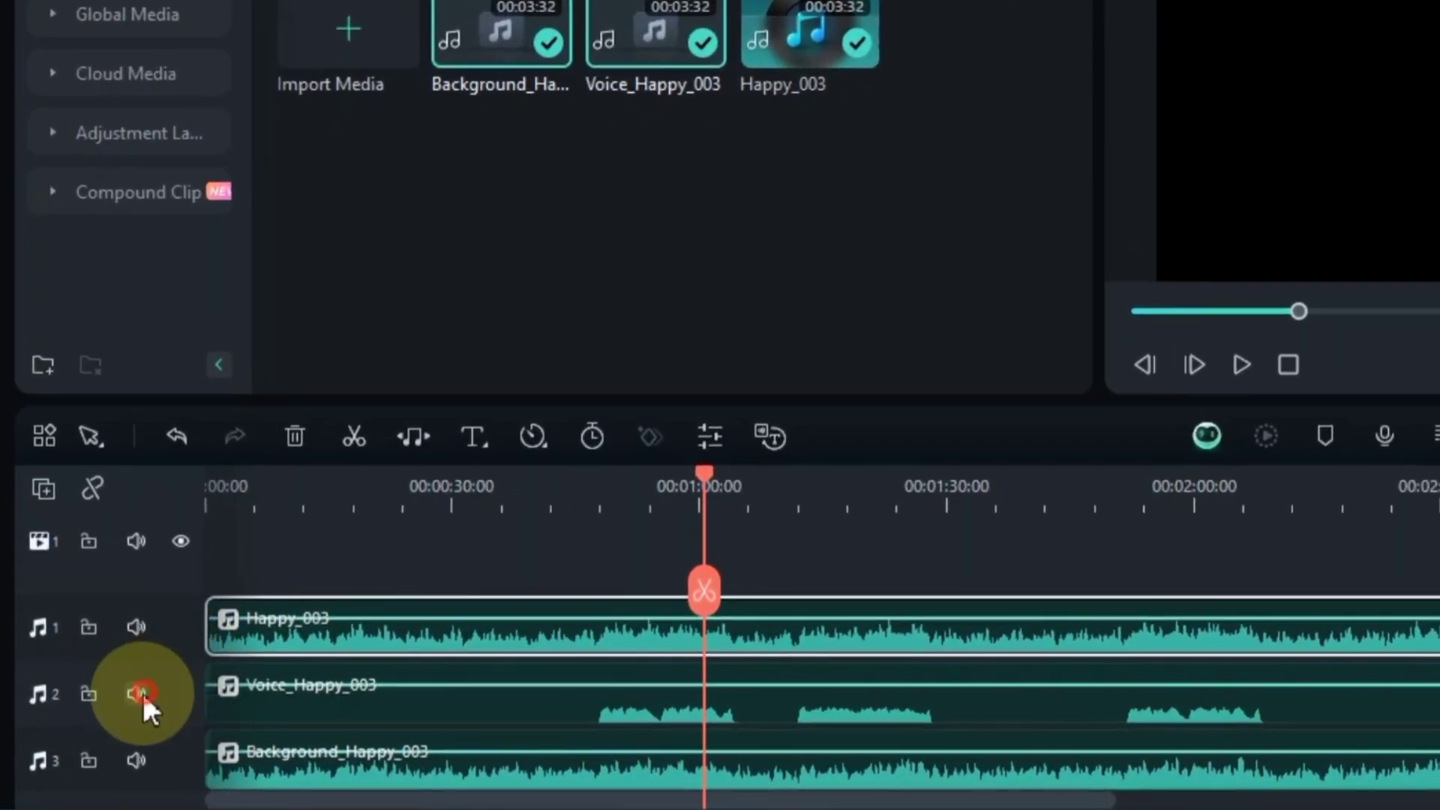
click(140, 694)
click(133, 759)
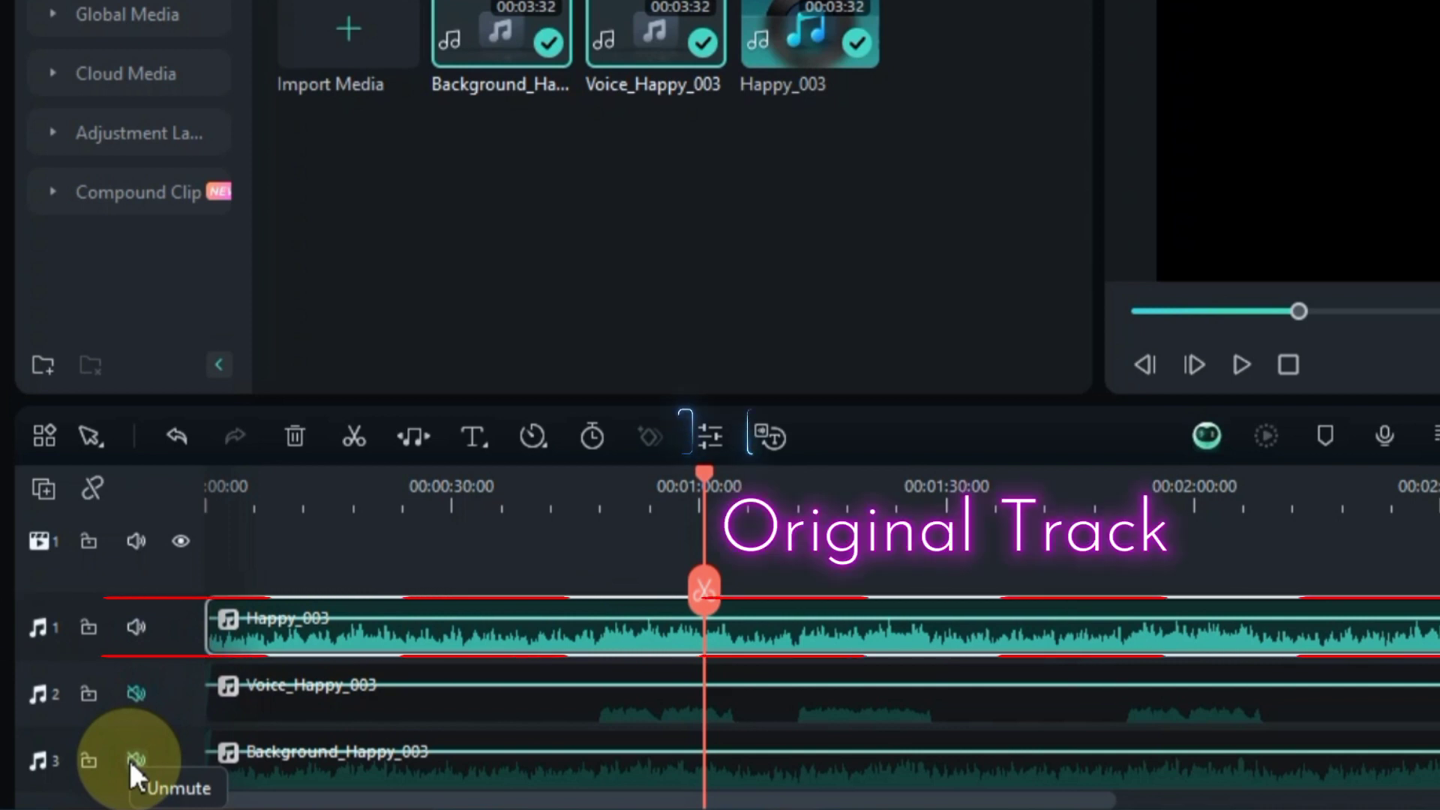
key(space)
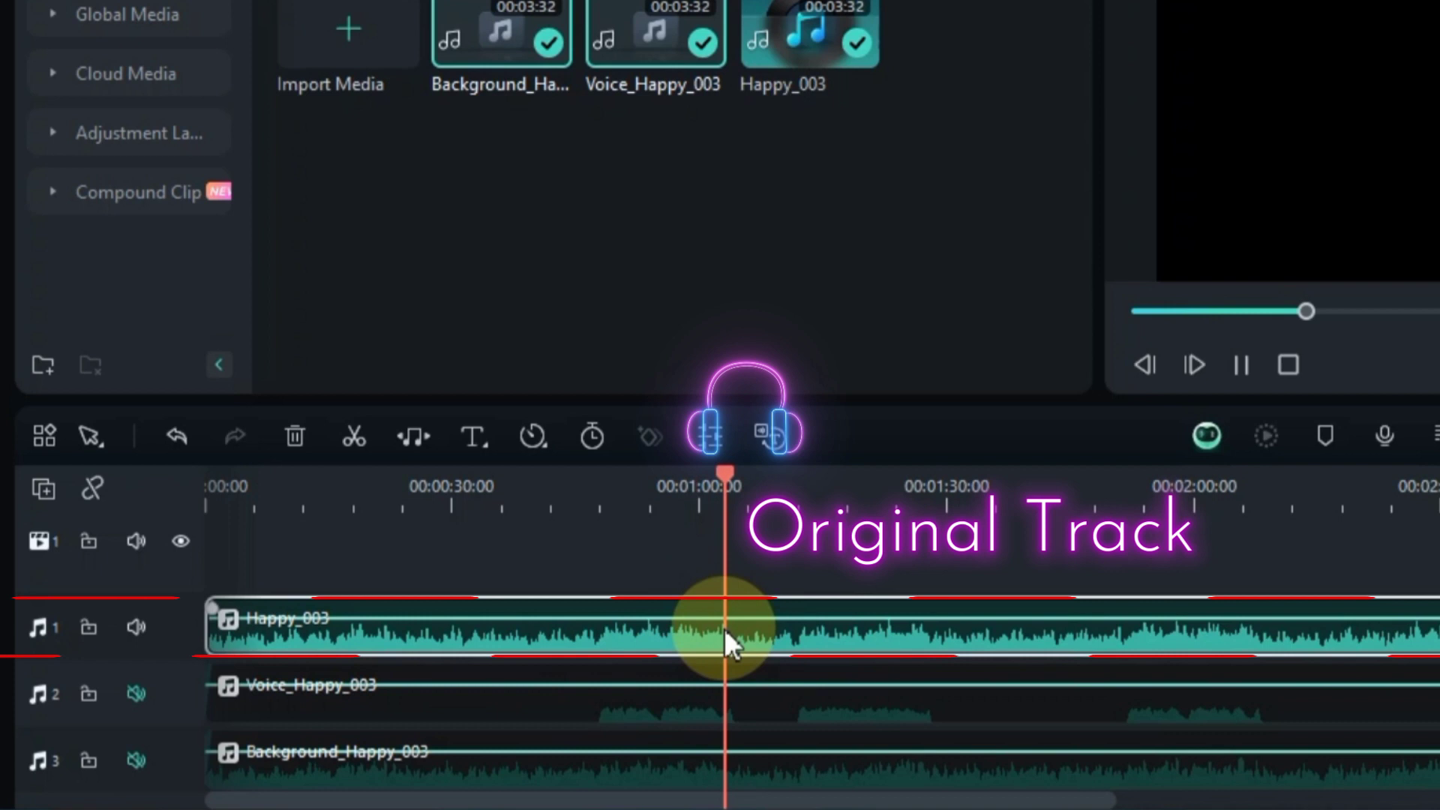
key(space)
- Mute the original track, unmute the voice track and play the vocals alone
click(134, 627)
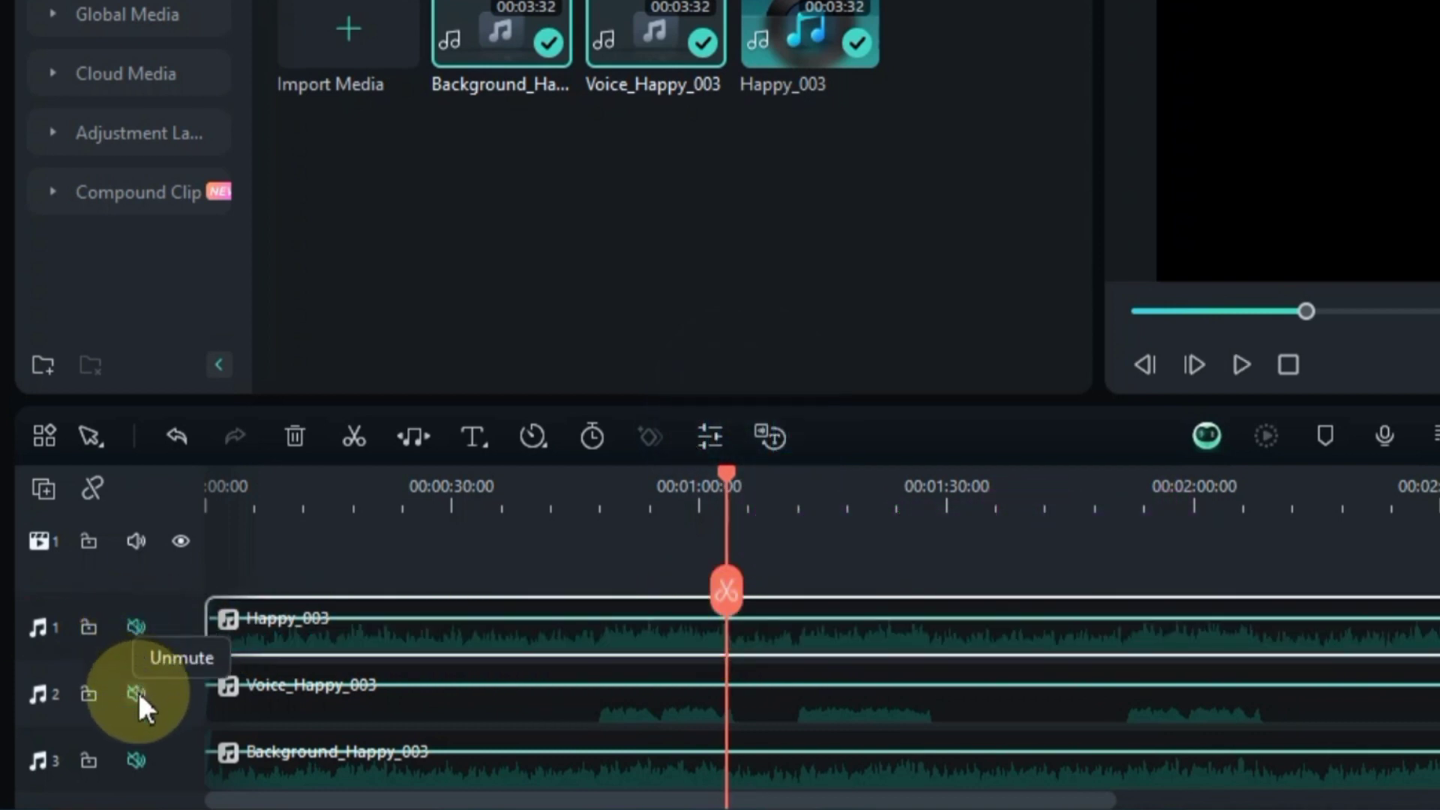
click(136, 695)
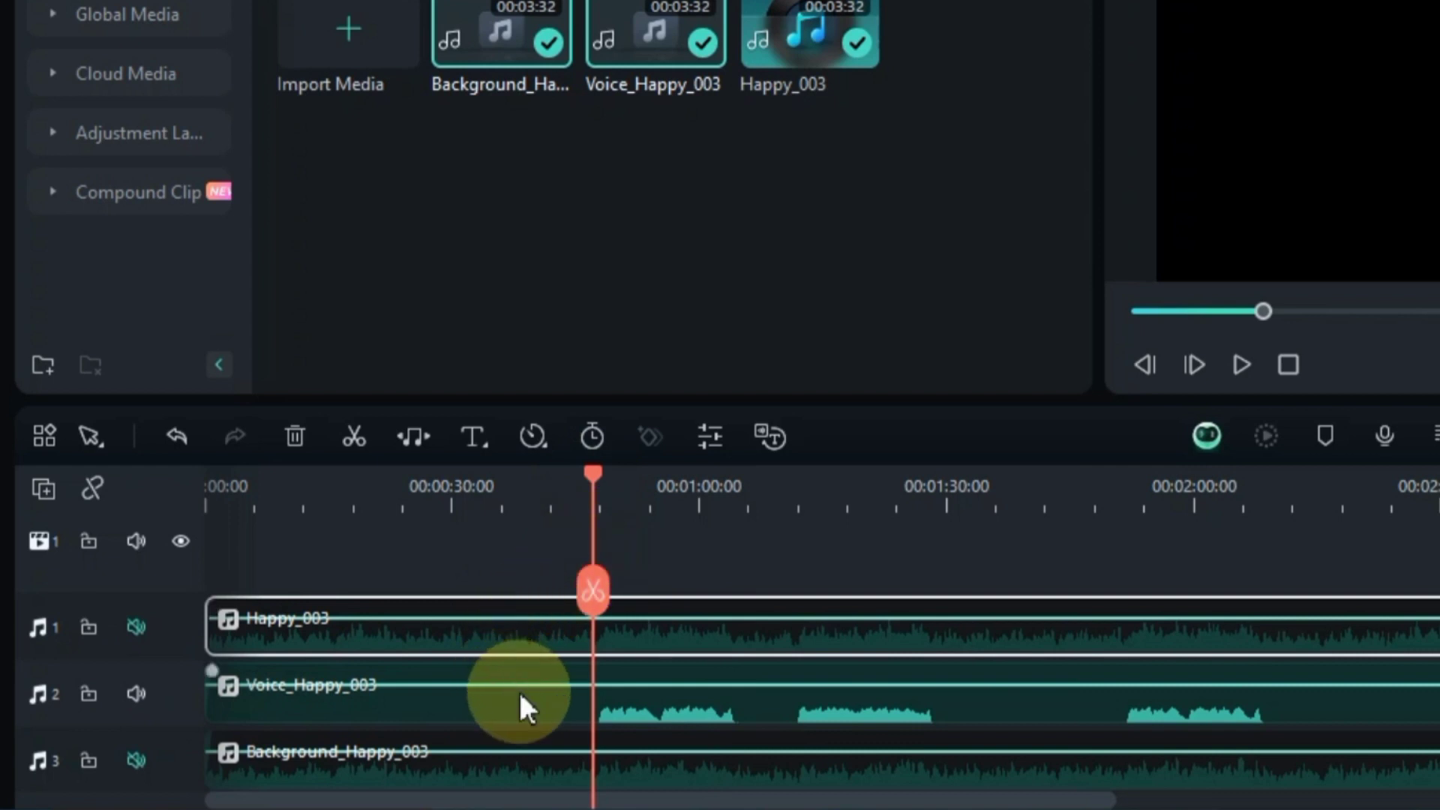
key(space)
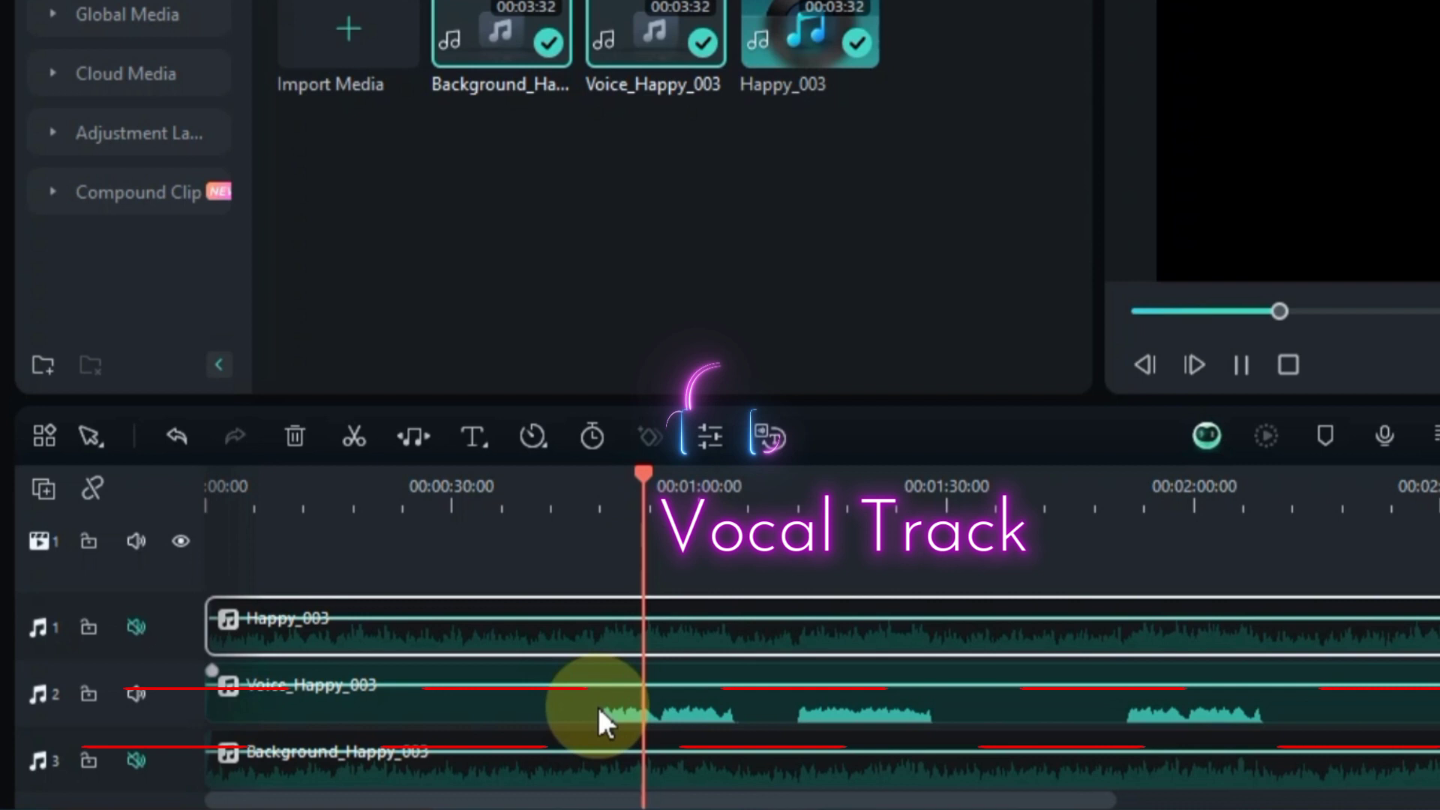
click(675, 703)
click(804, 567)
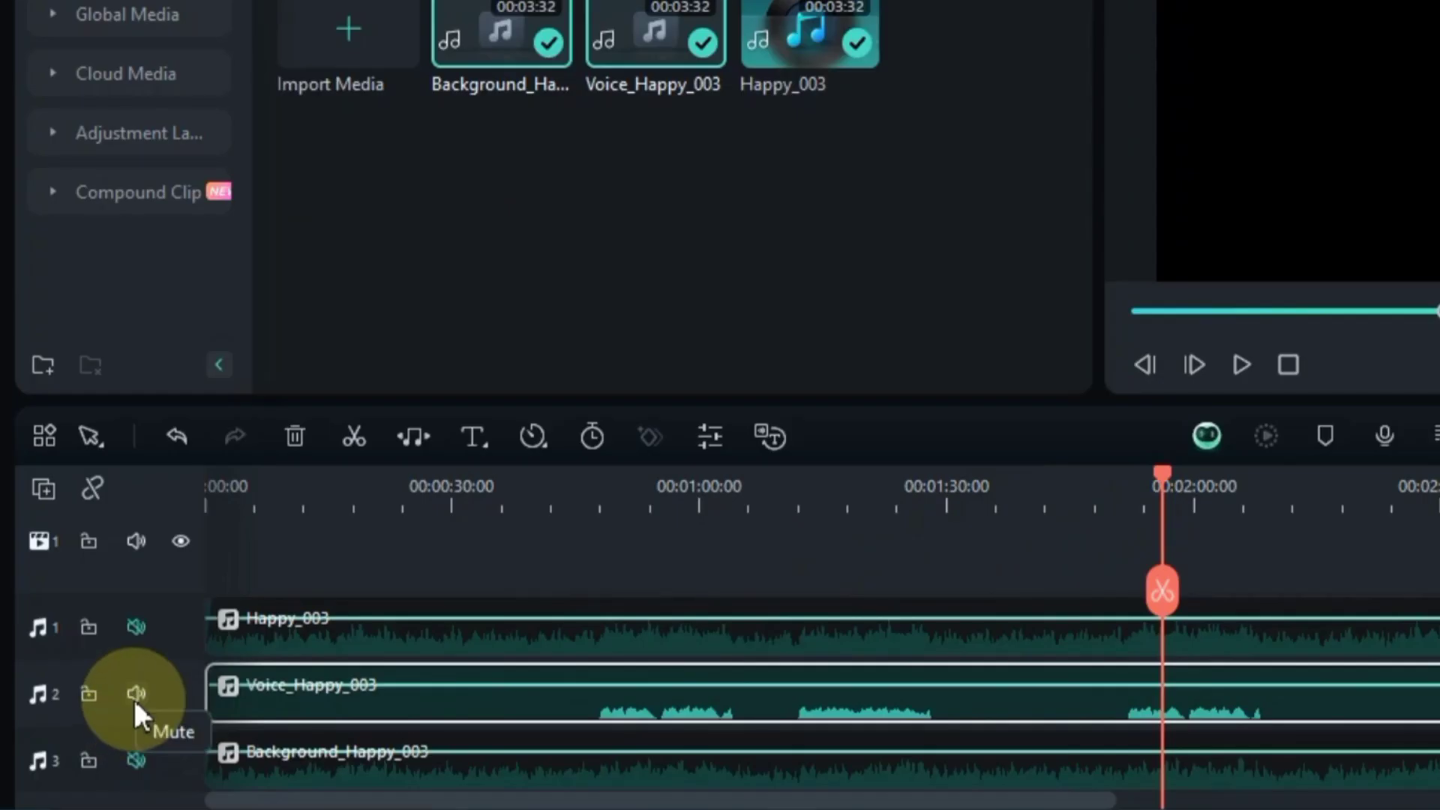
- Mute the voice track, unmute the background track and play Background_Happy_003 alone
click(100, 711)
click(128, 753)
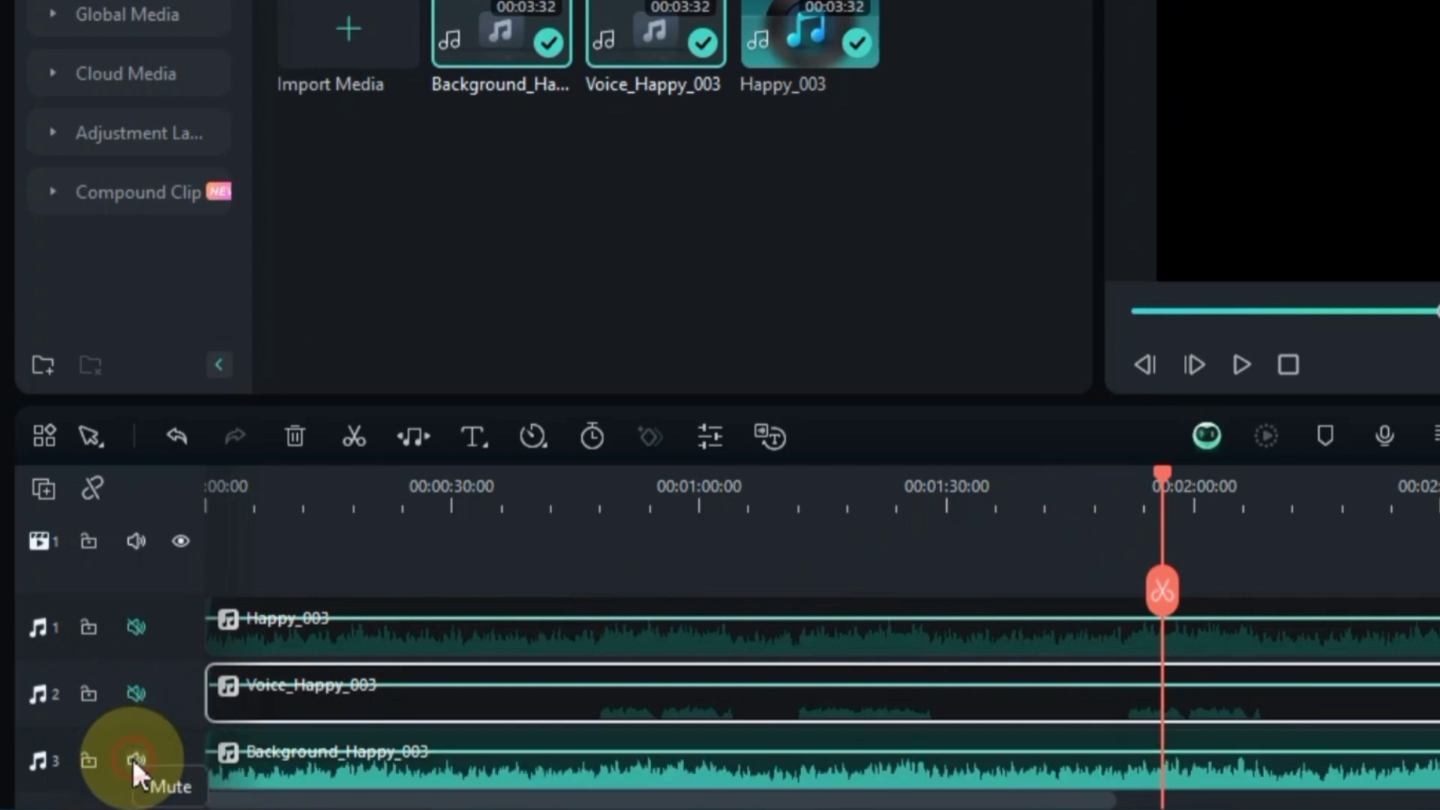
scroll(419, 698, down, 1)
click(445, 728)
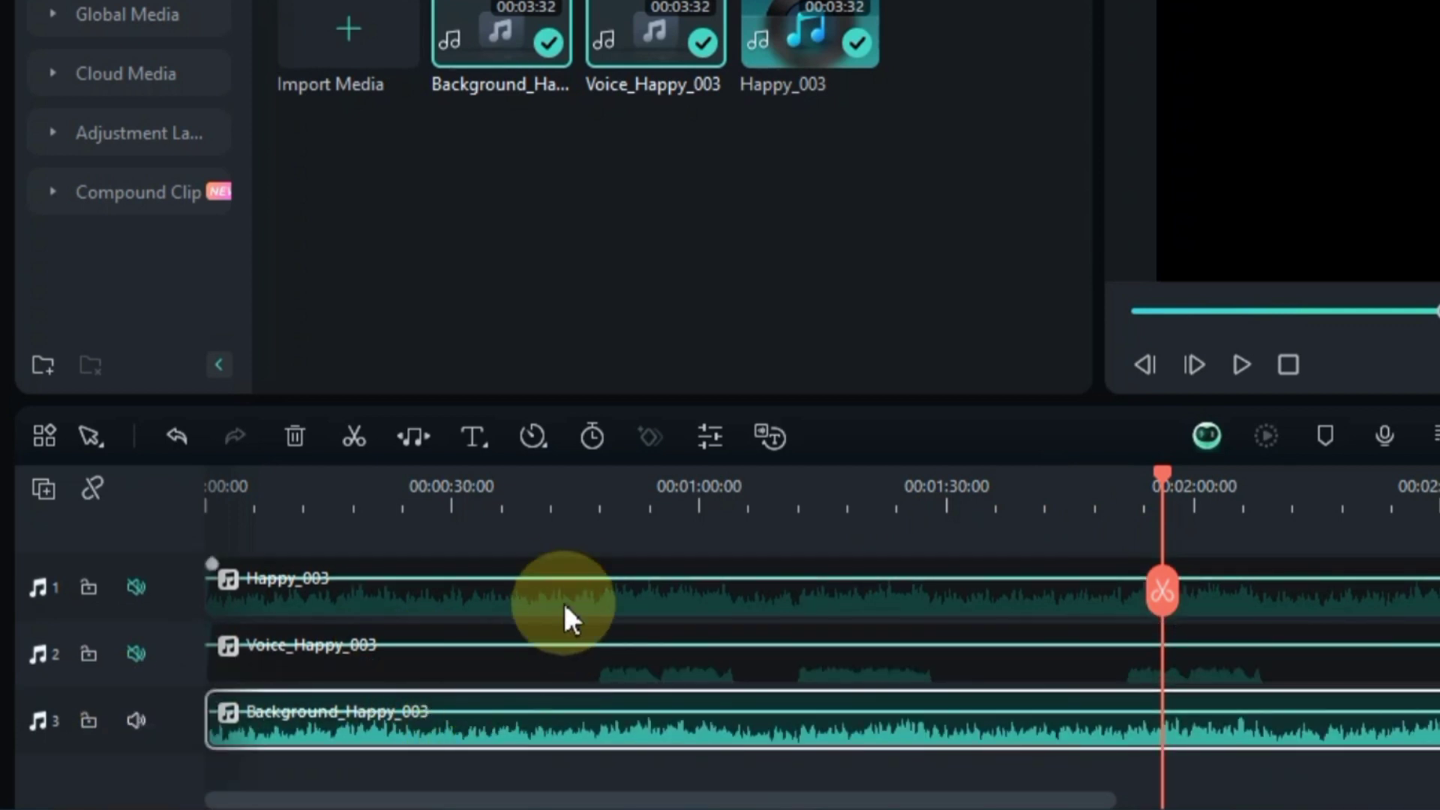
key(space)
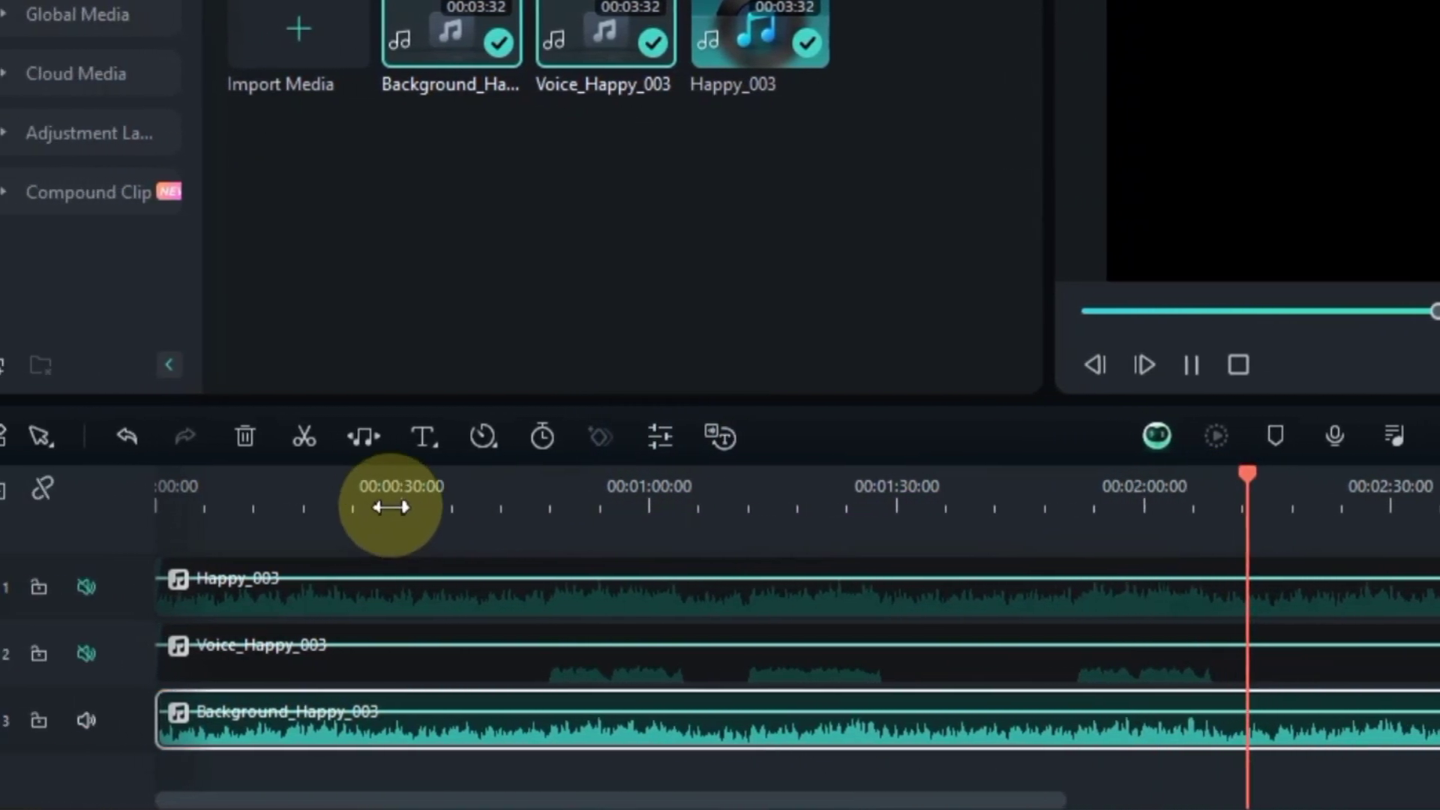
click(411, 506)
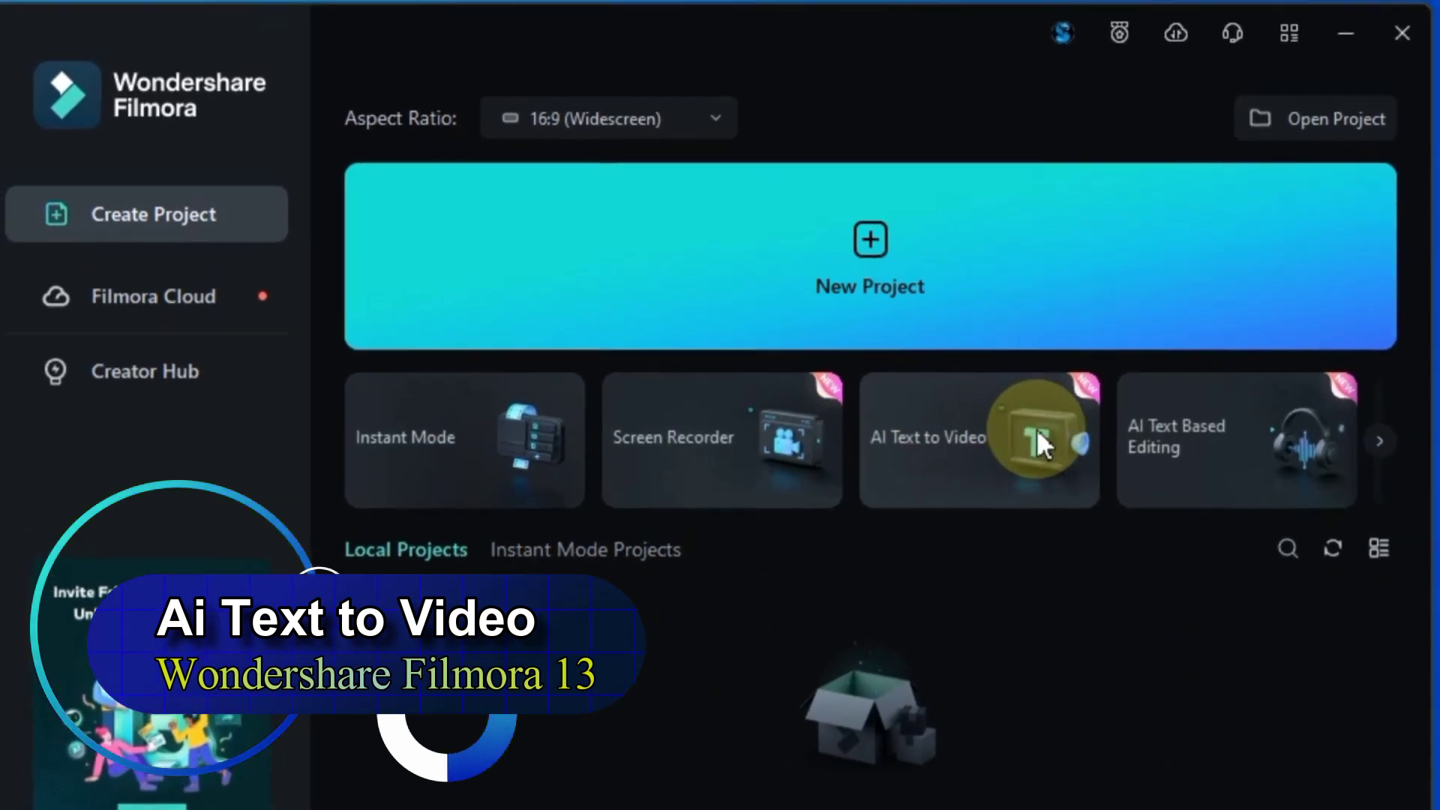
- Open AI Text to Video and enter the Elara story in its Video Text box
click(1032, 431)
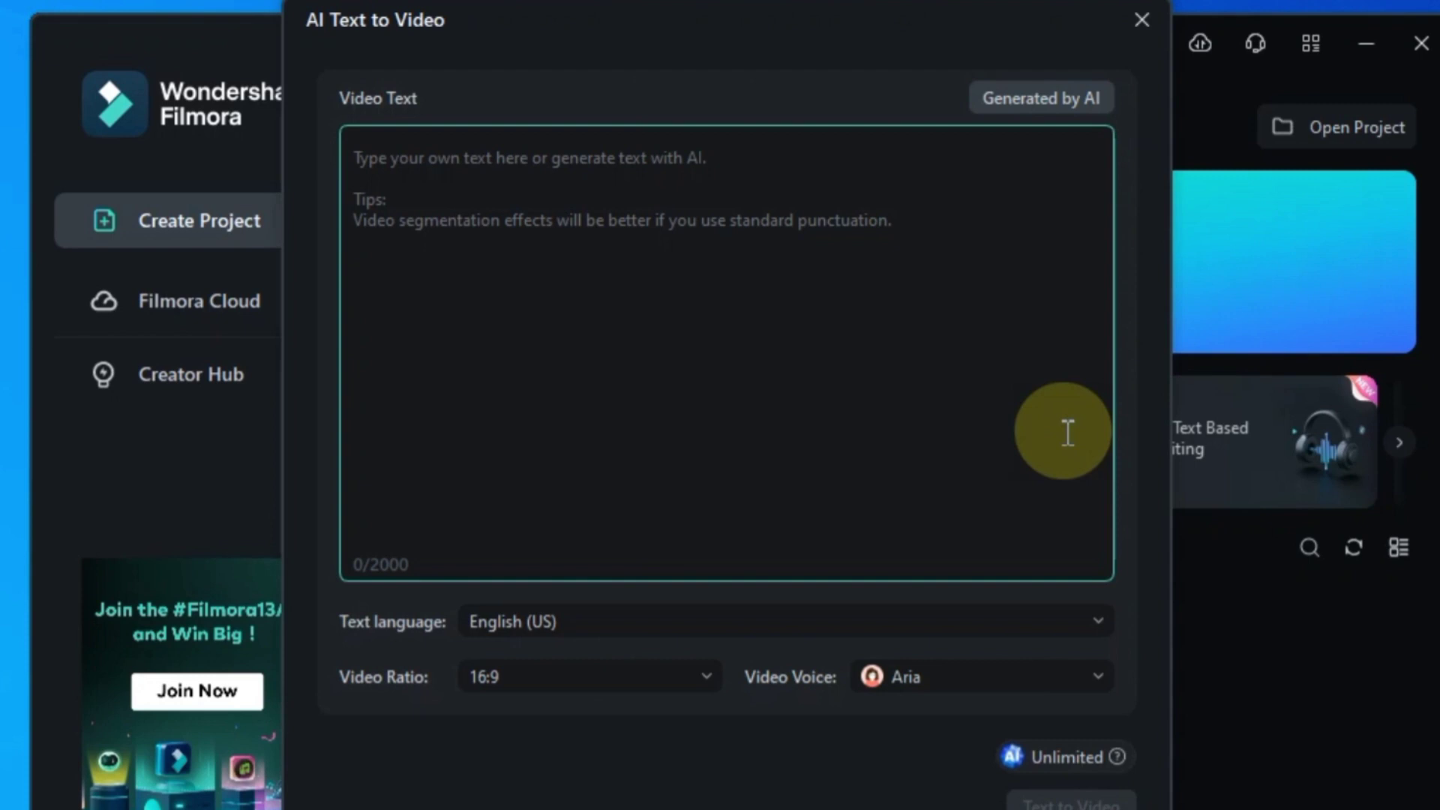
text(Elara was the empitome of beauty)
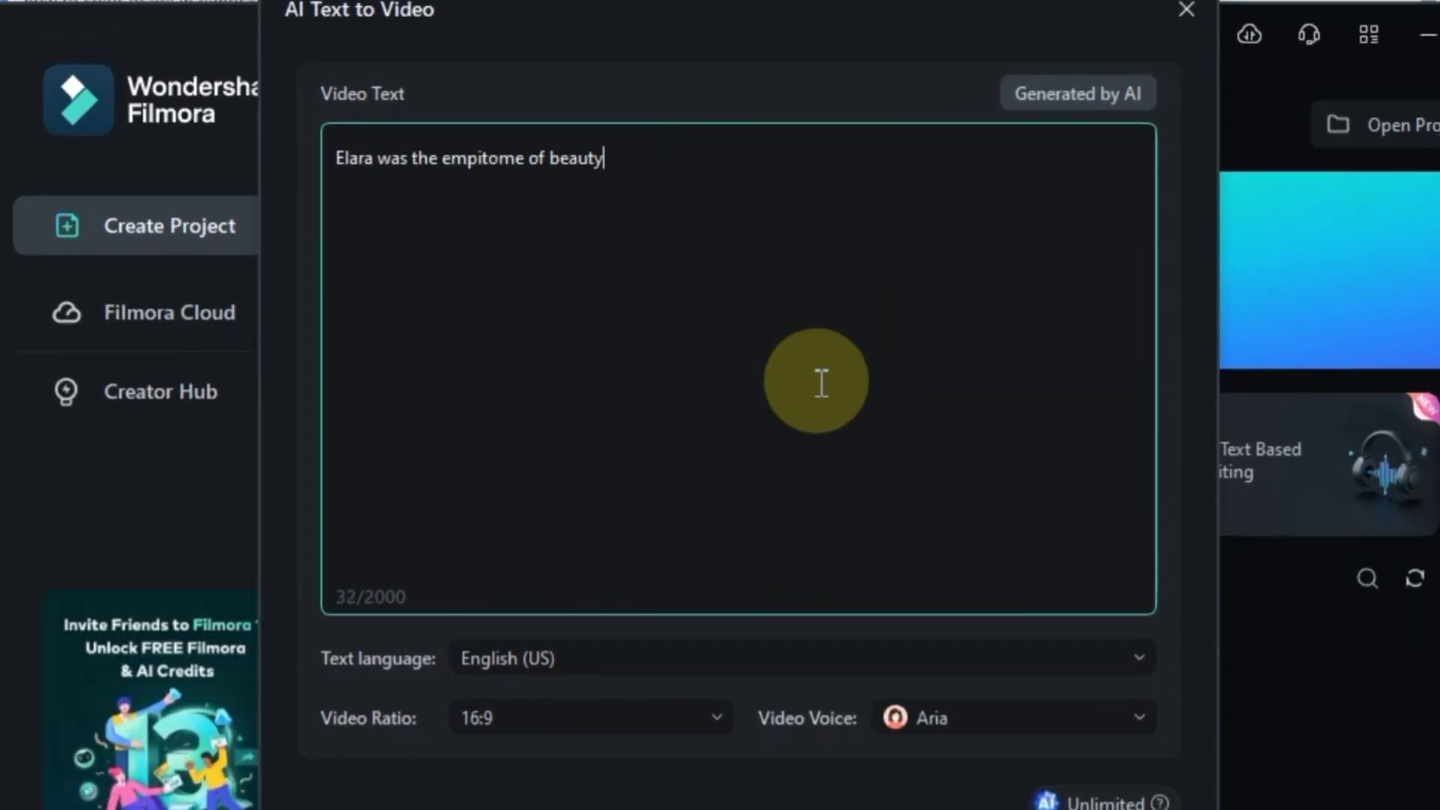
text( in her small village. One day, she sat with an e)
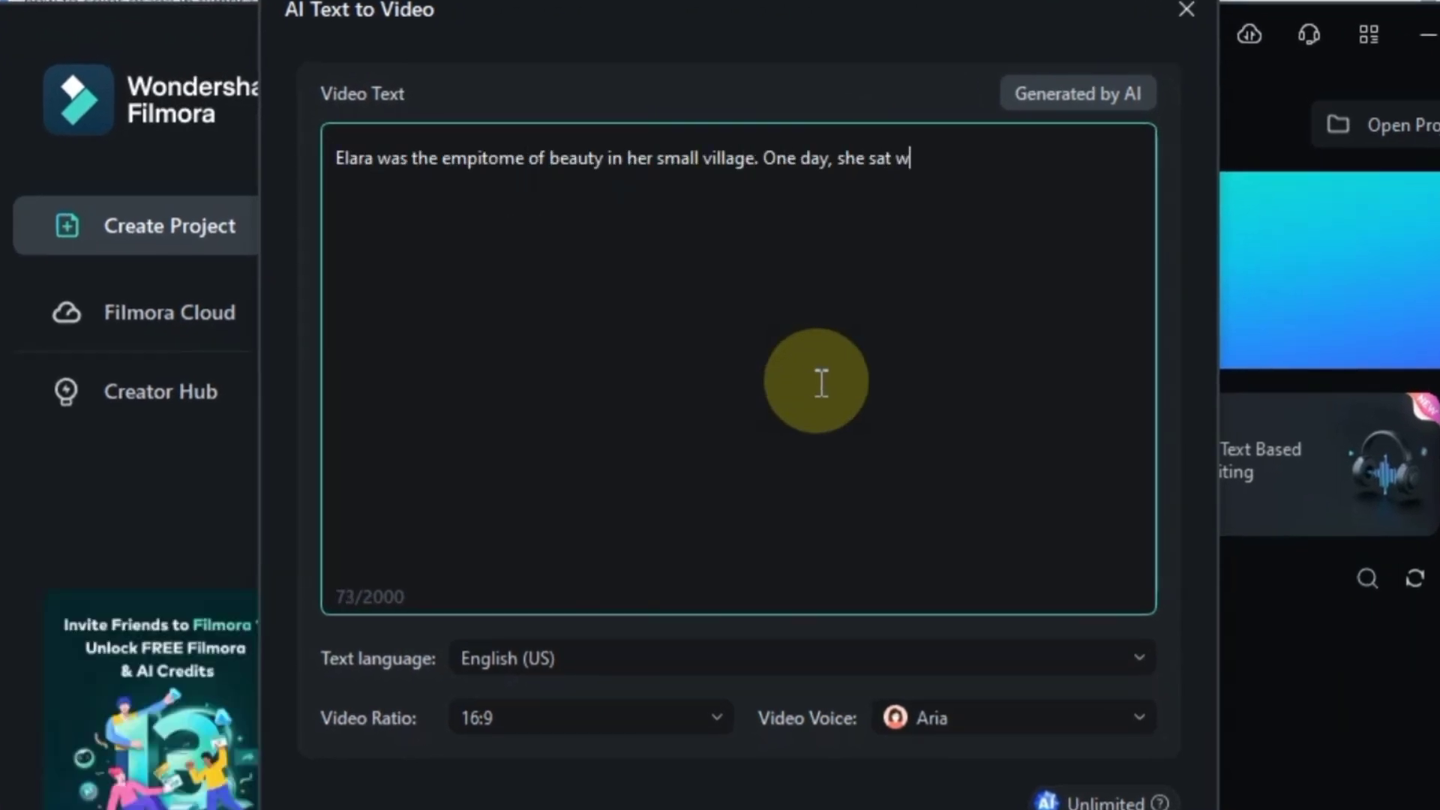
text(lderly man who told her tales of a)
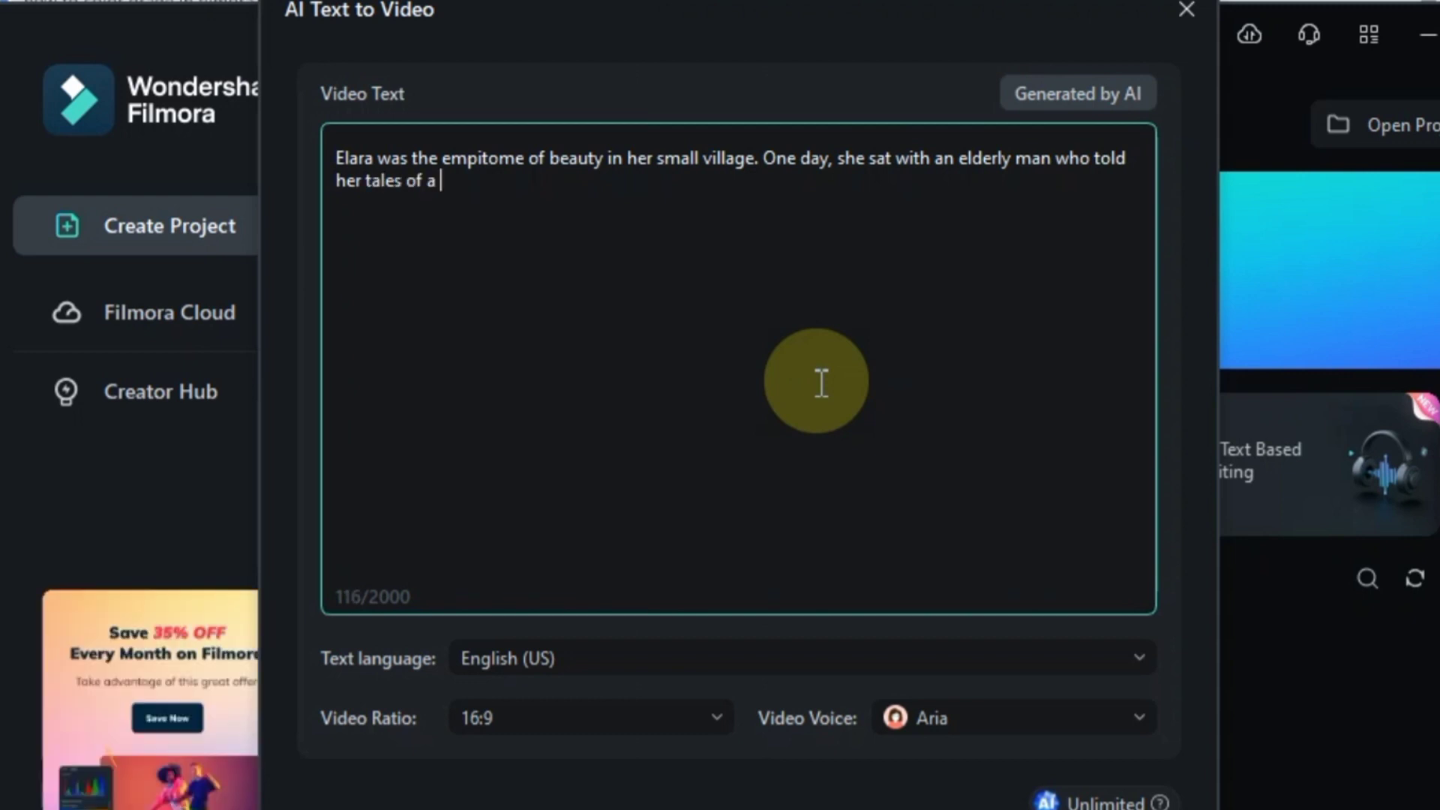
text( time when beauty was measured by the goodness of)
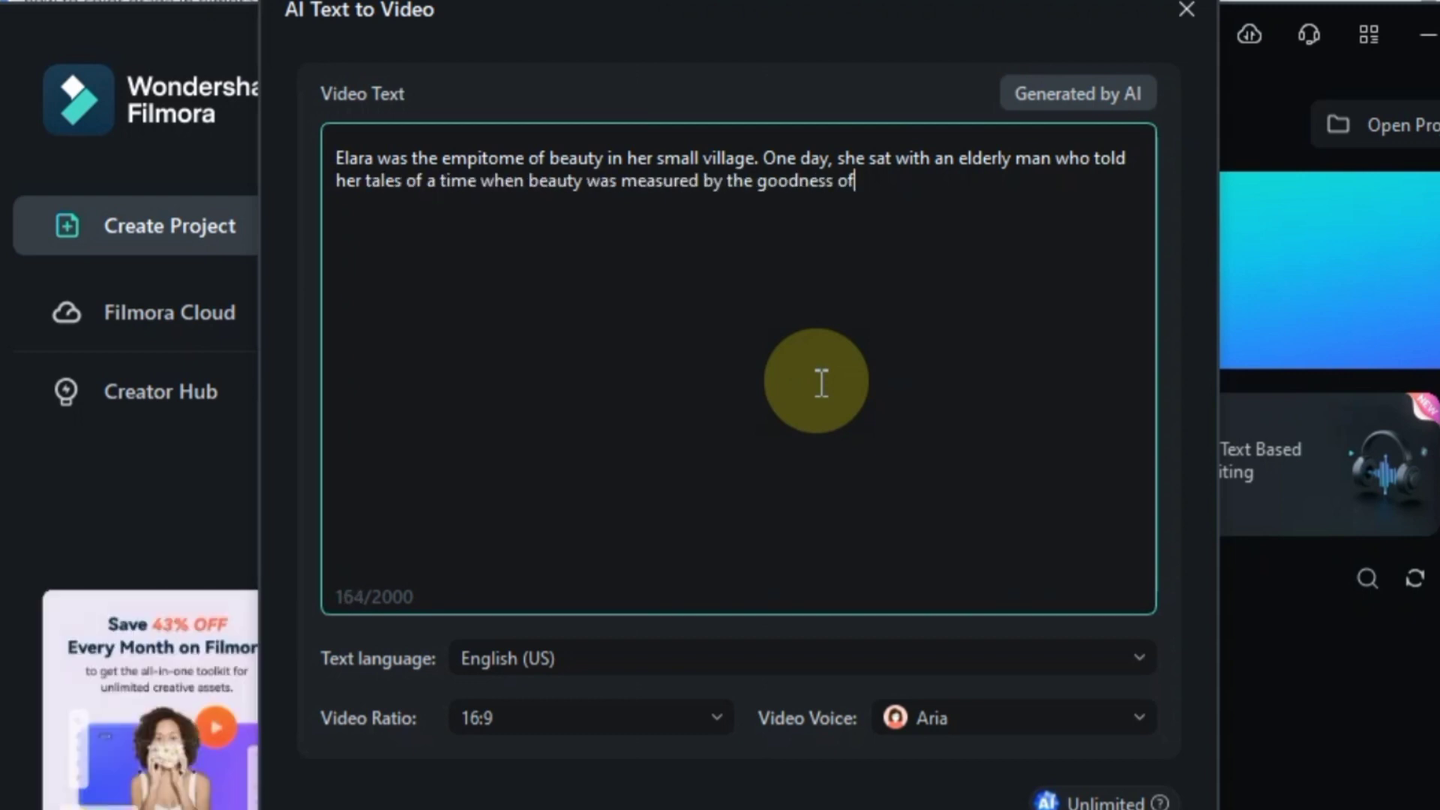
text(one's hert. Elara realized that tr)
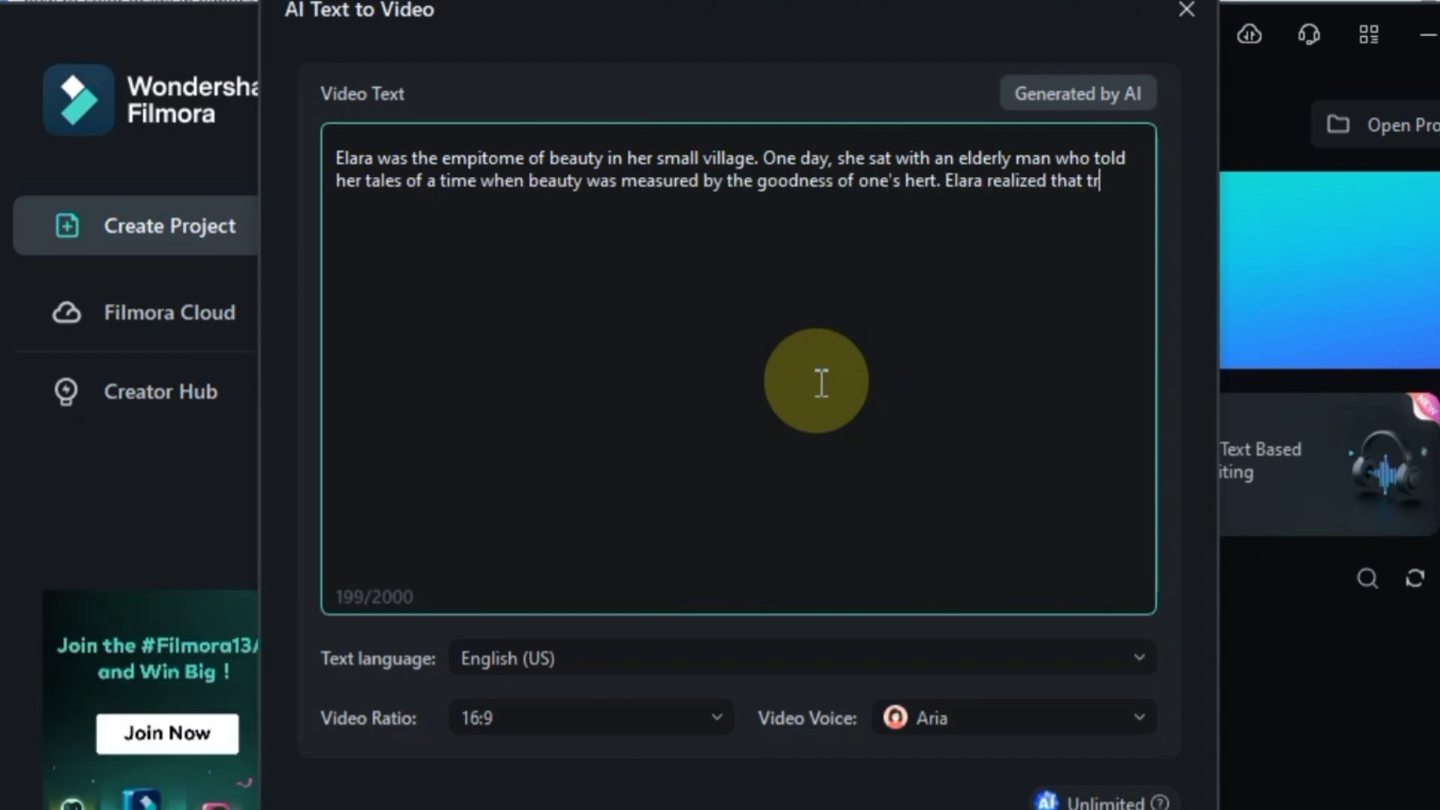
text(ue beauty lies within, and from that day fo)
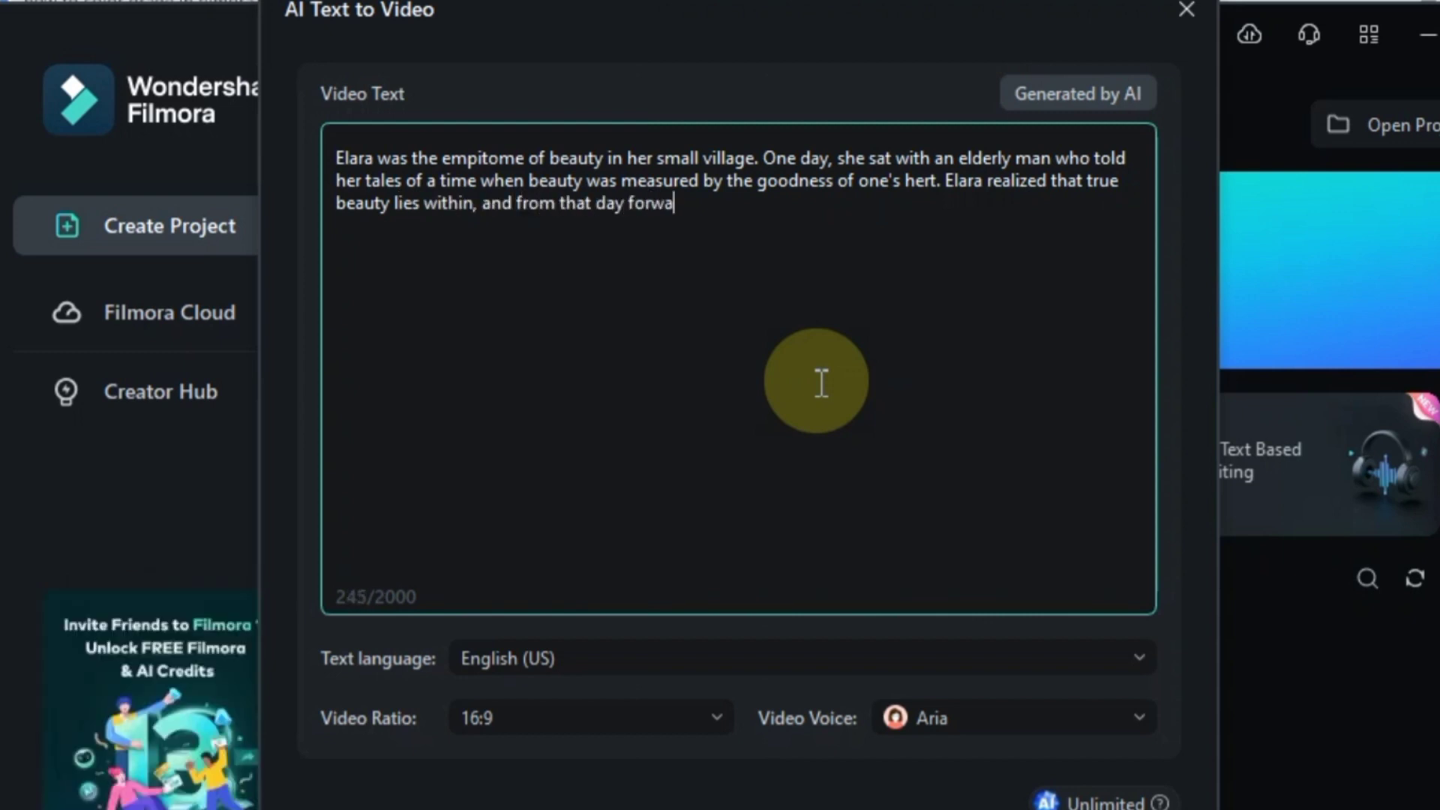
text(rward, she carried the old man's )
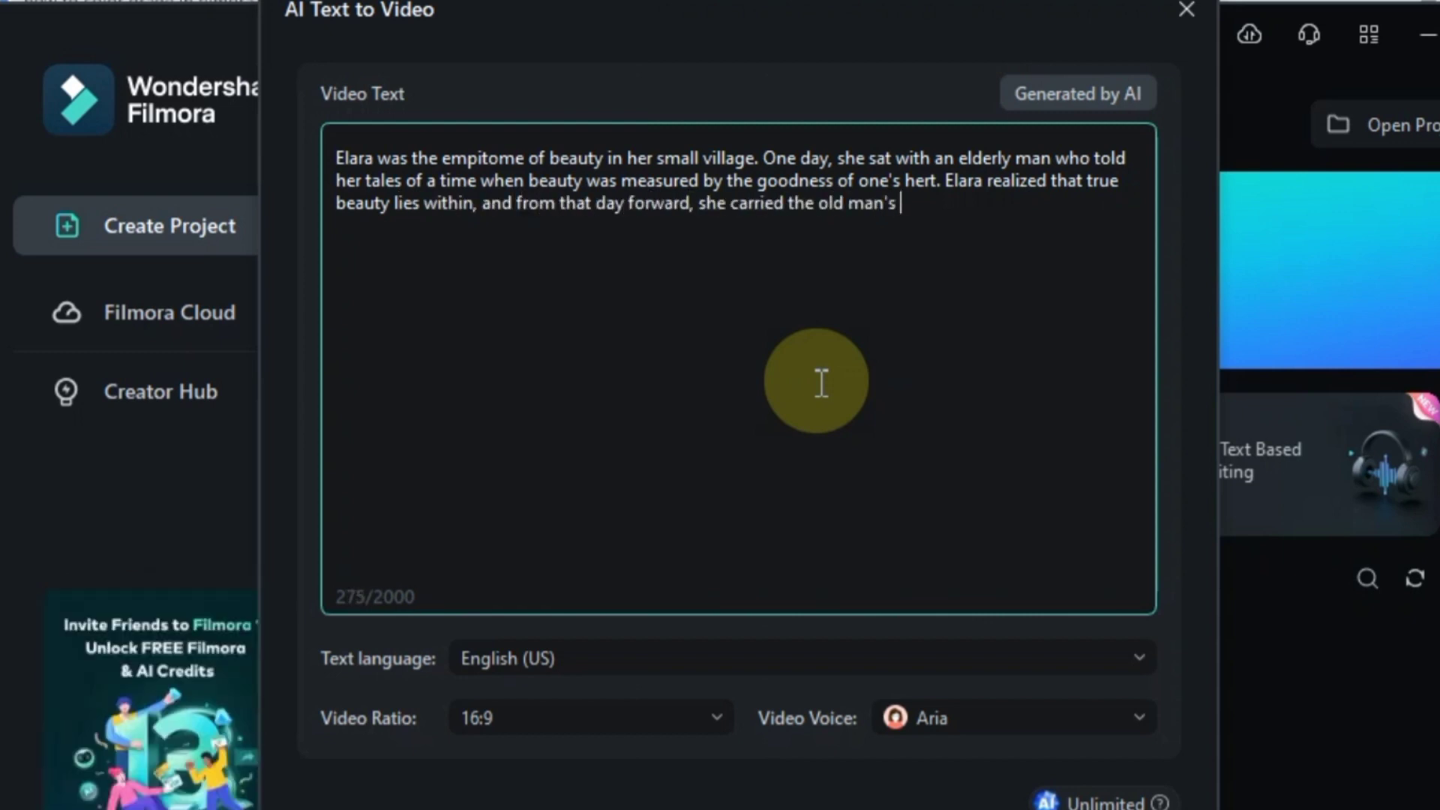
text(words with her, her heart radiat)
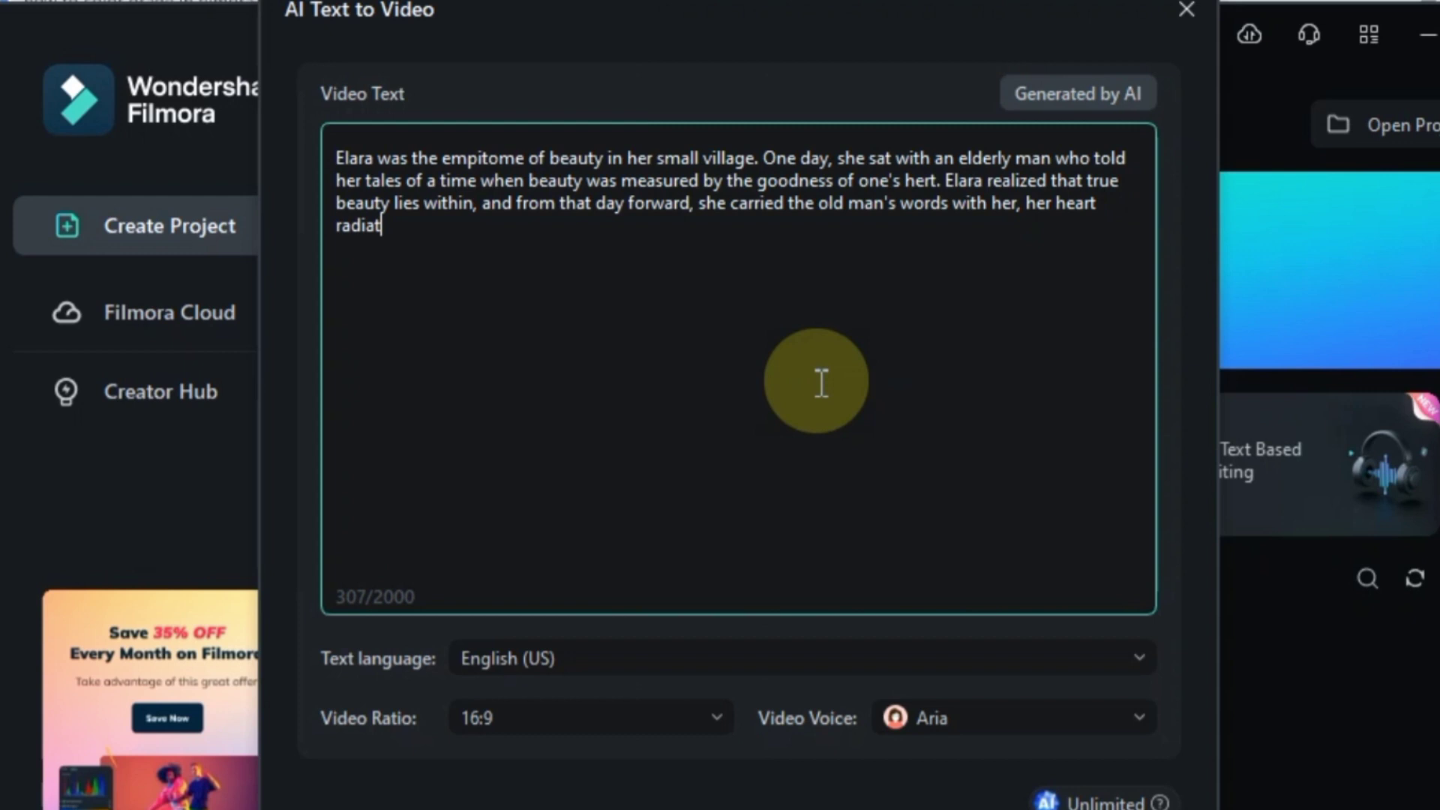
text(ing warmth and kindness to all she encountere)
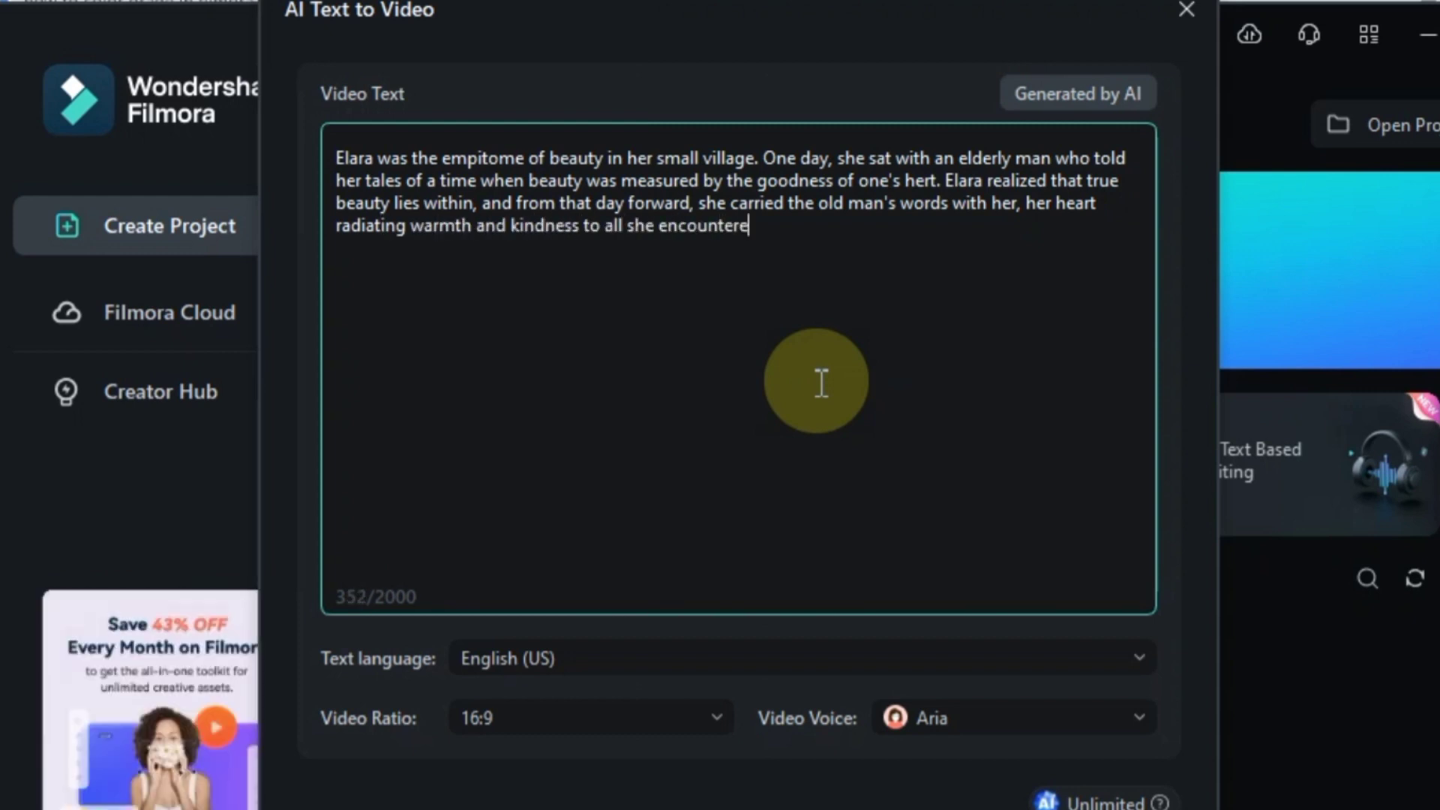
text(d.)
- Cut and re-paste the story text, keeping English (US) as the language
drag(845, 238, 295, 155)
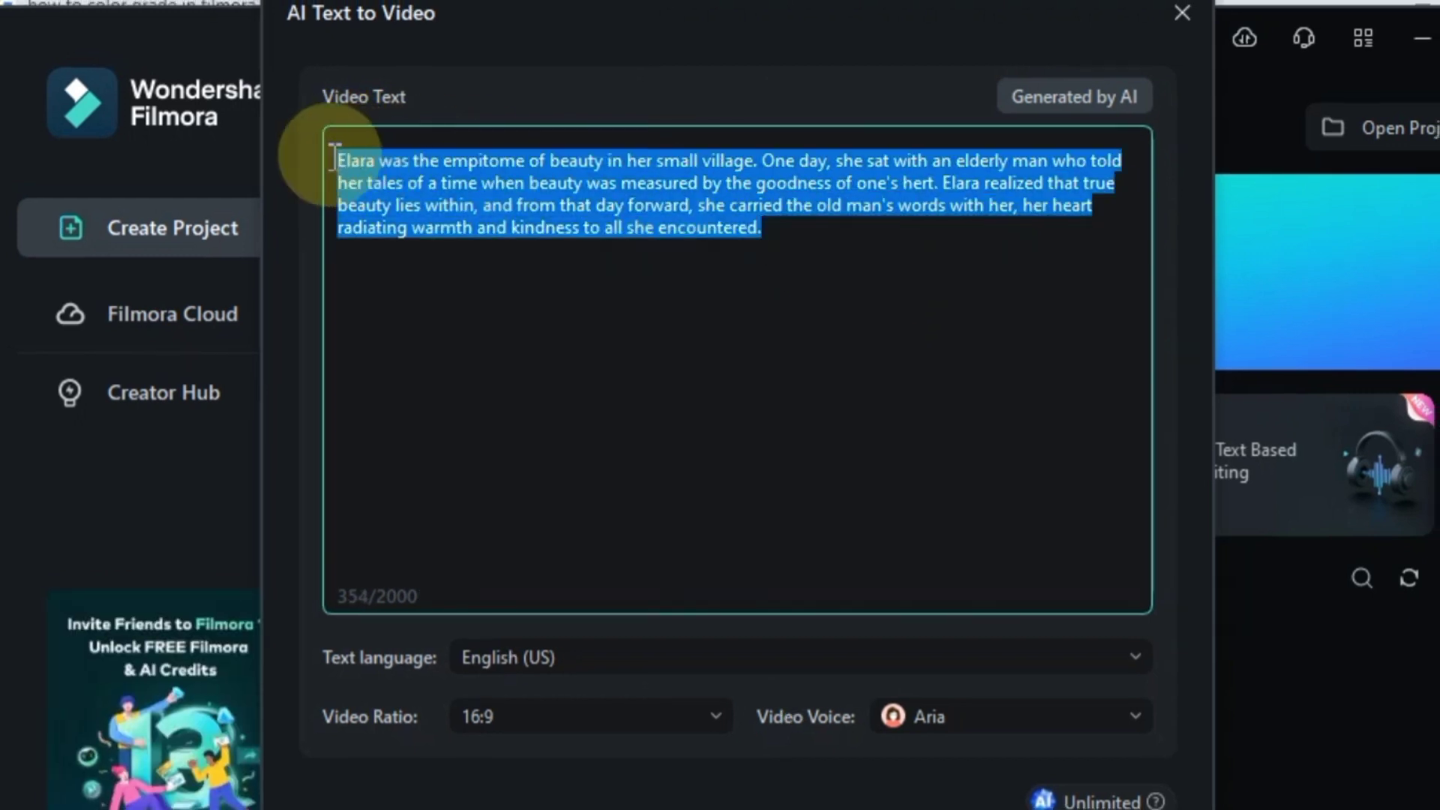
right_click(451, 183)
click(514, 312)
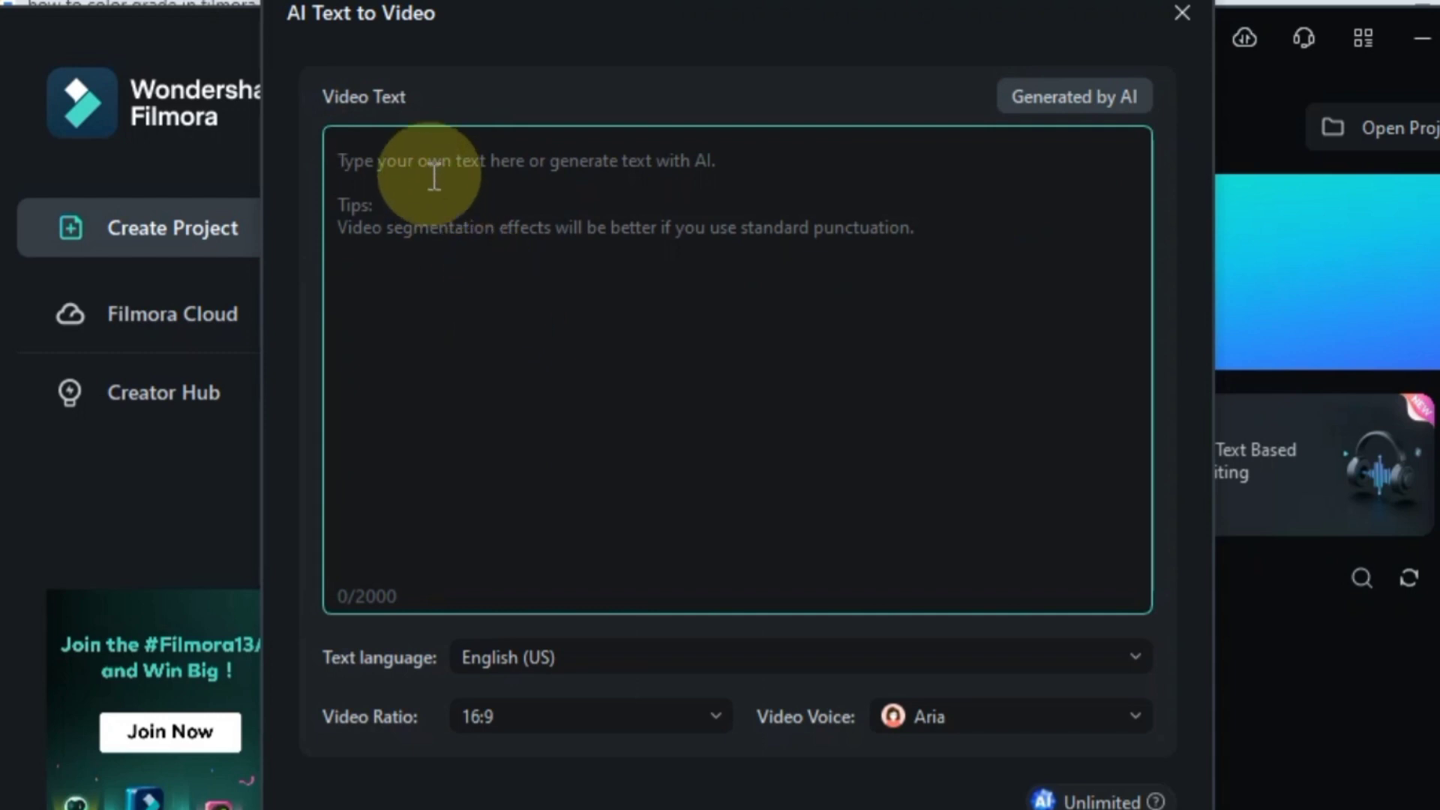
click(506, 358)
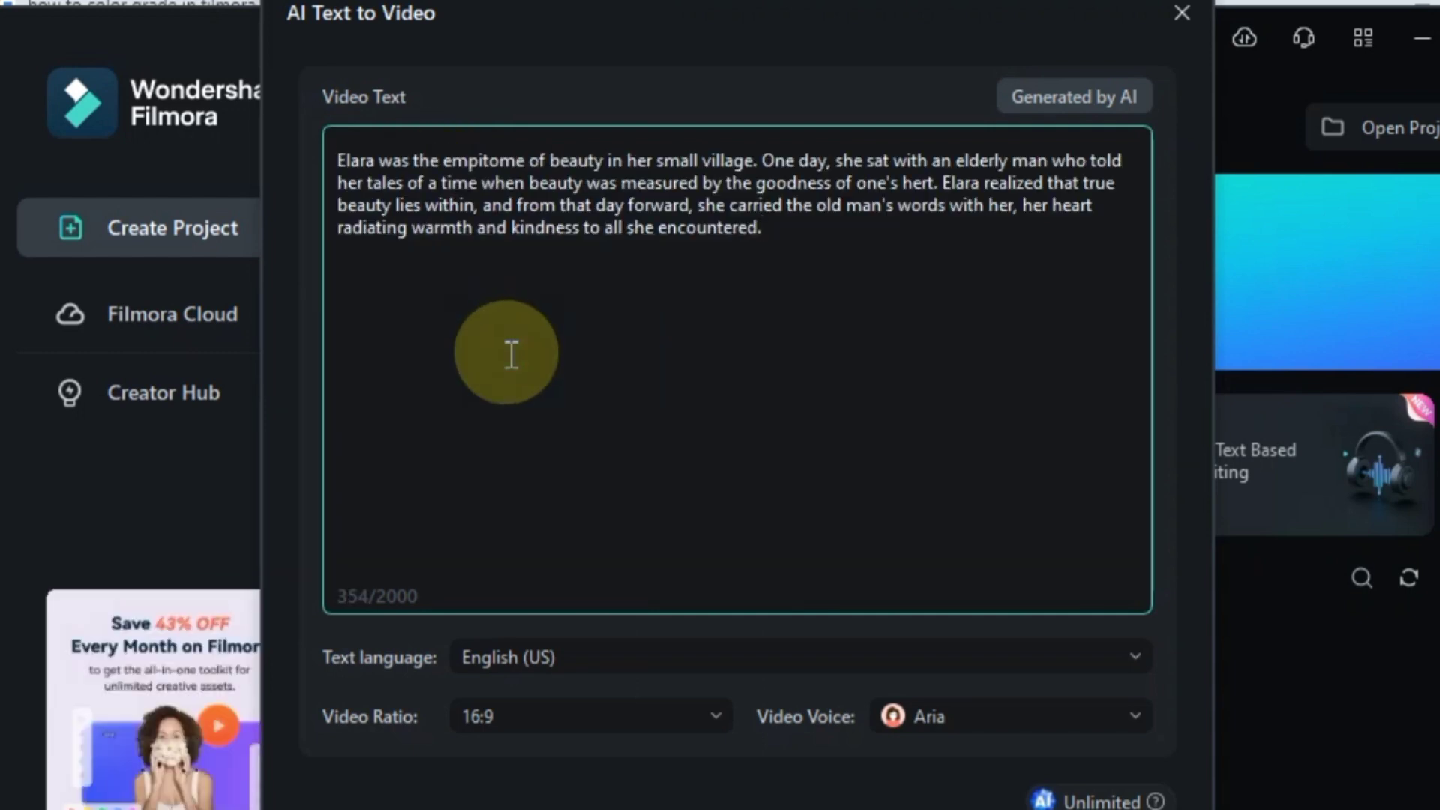
click(612, 661)
scroll(612, 555, down, 1)
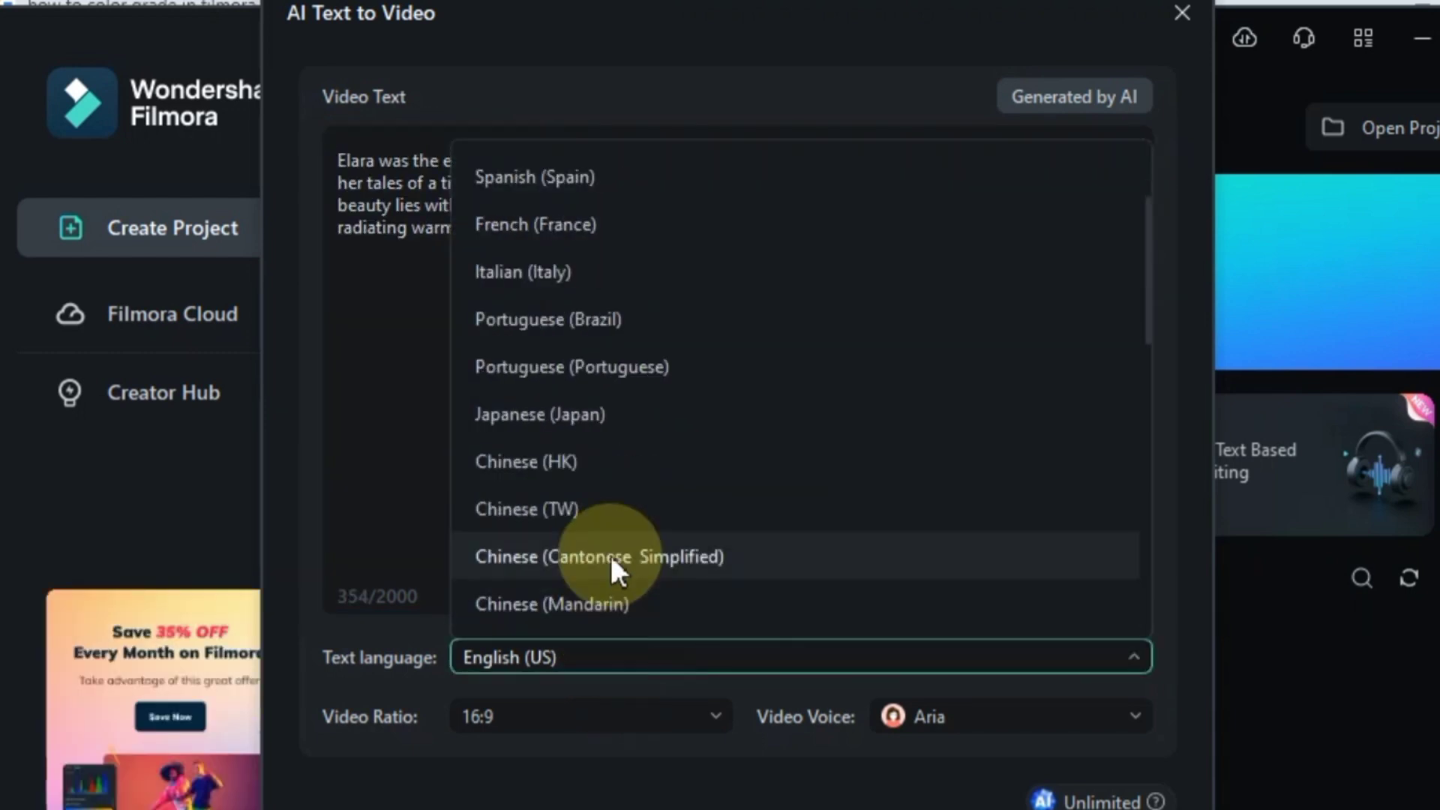
scroll(612, 246, up, 1)
scroll(611, 293, down, 5)
scroll(578, 611, down, 1)
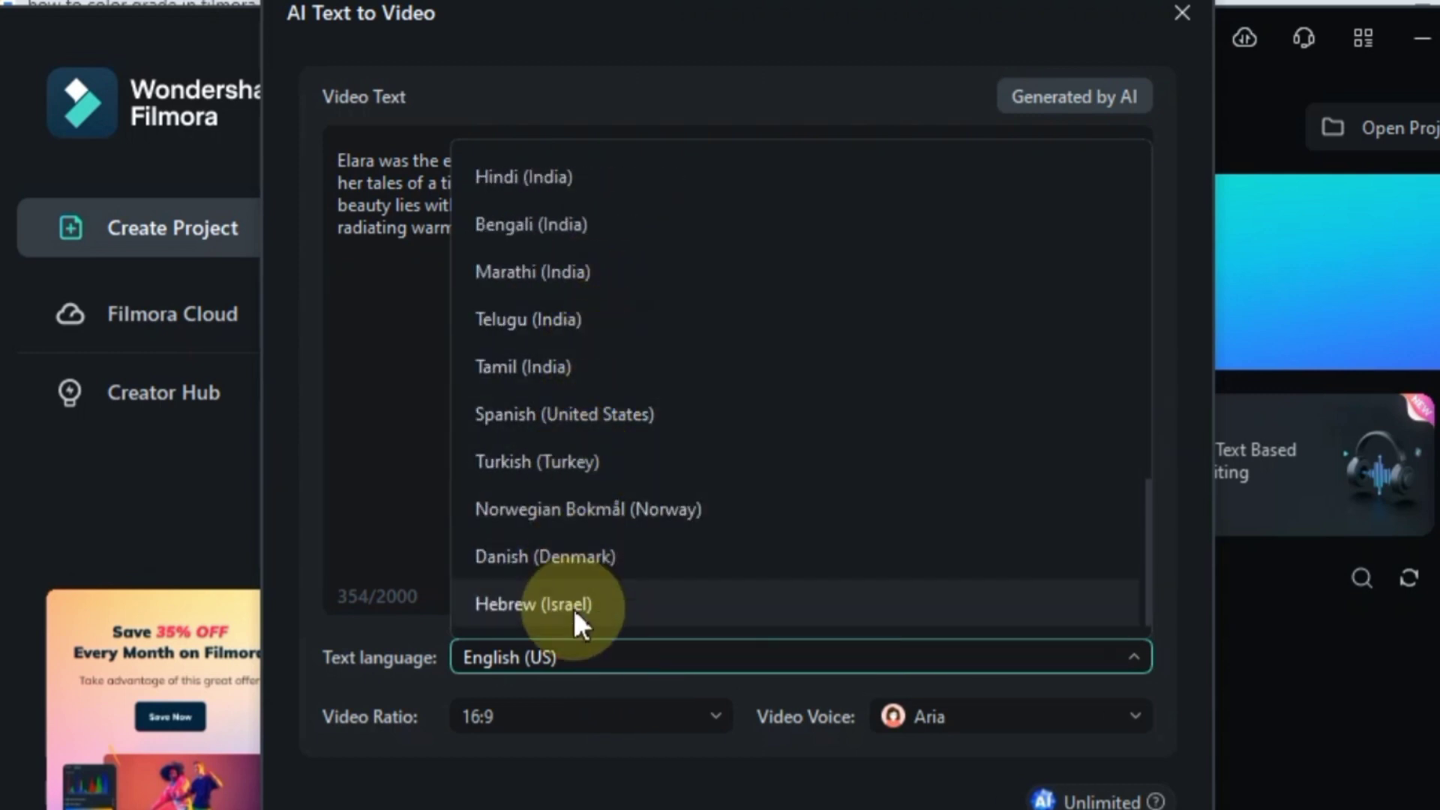
scroll(573, 606, up, 6)
click(540, 177)
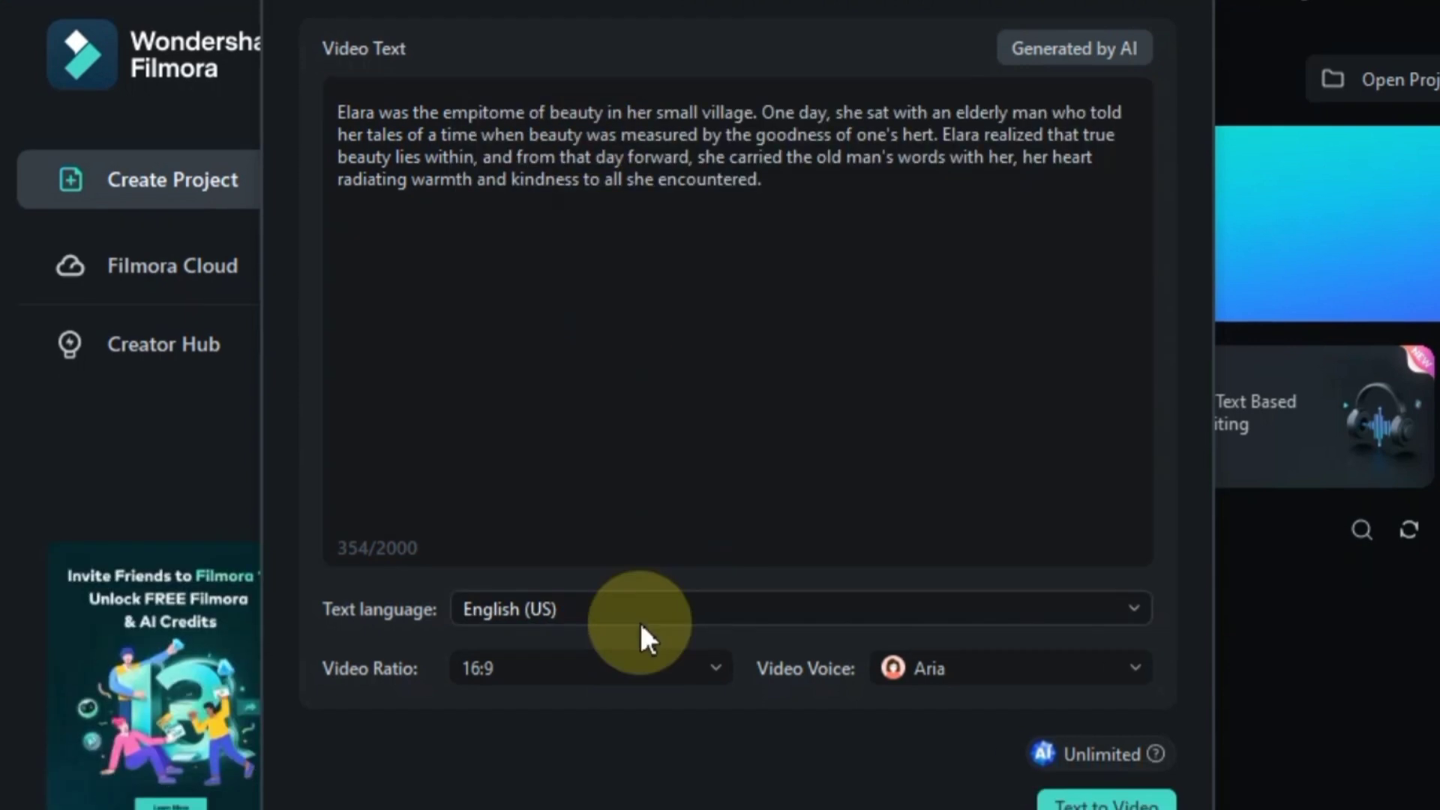
scroll(639, 620, down, 2)
- Try the 9:16 aspect ratio, then return to 16:9
click(599, 585)
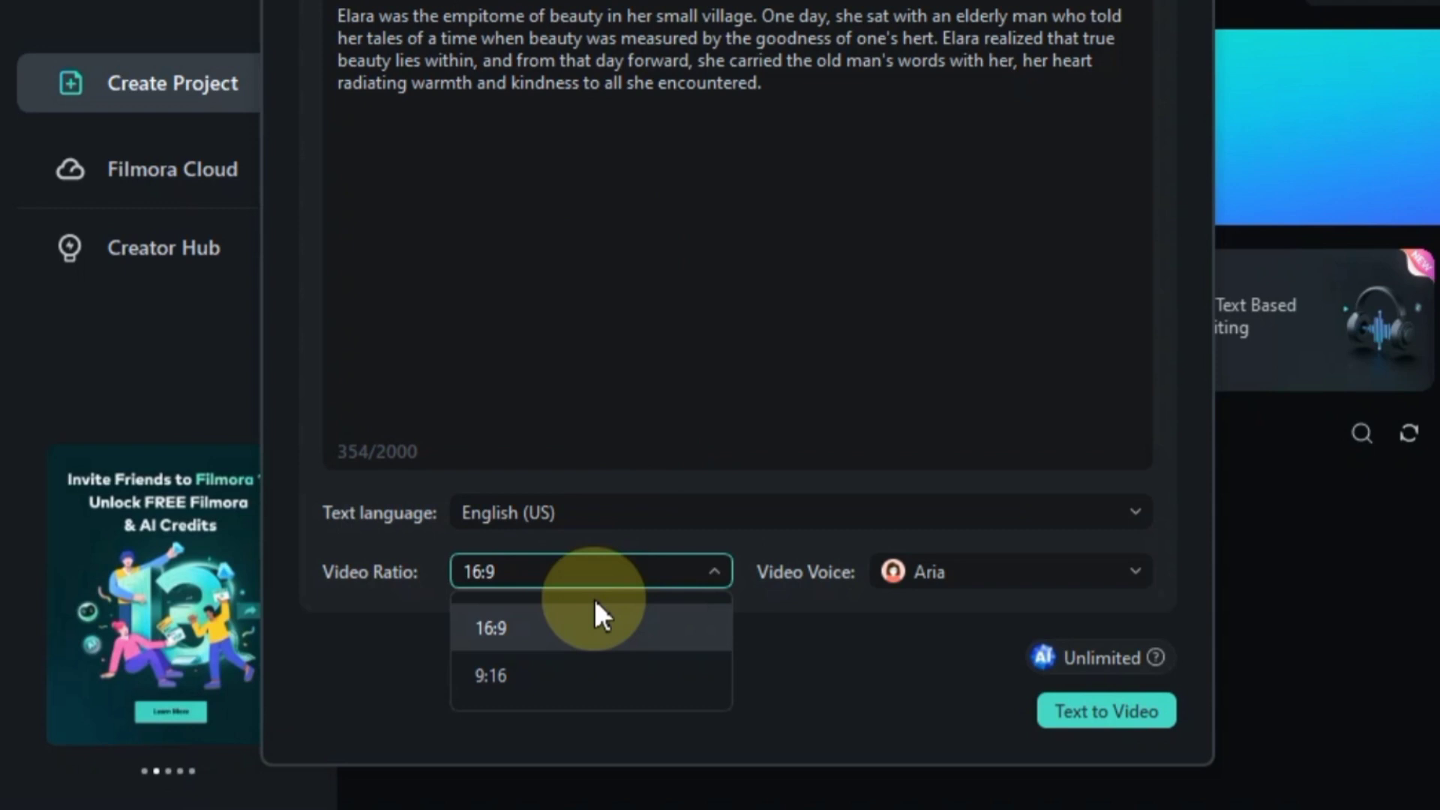
click(557, 678)
click(536, 573)
click(545, 622)
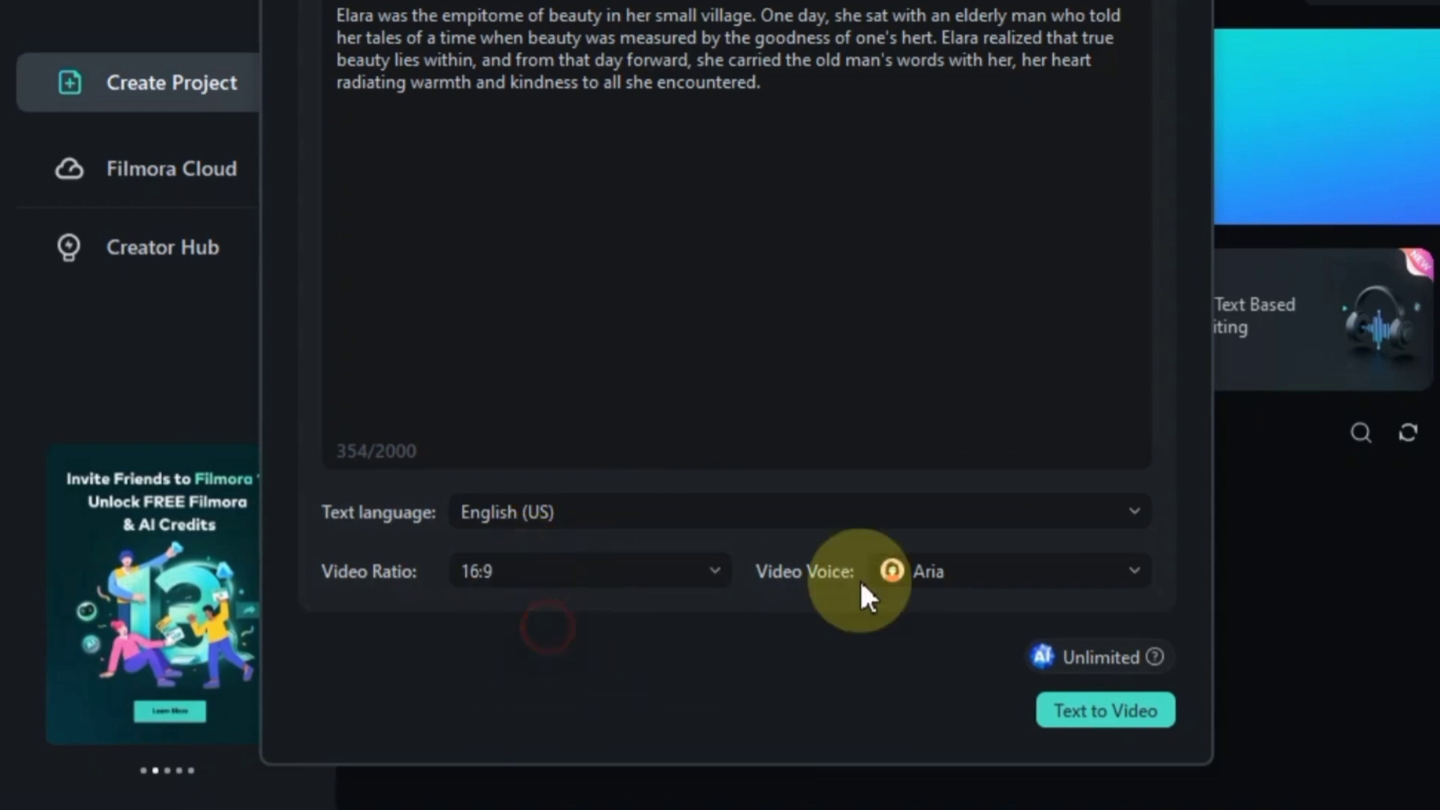
- Choose Davis as the narration voice and generate the story video
click(962, 571)
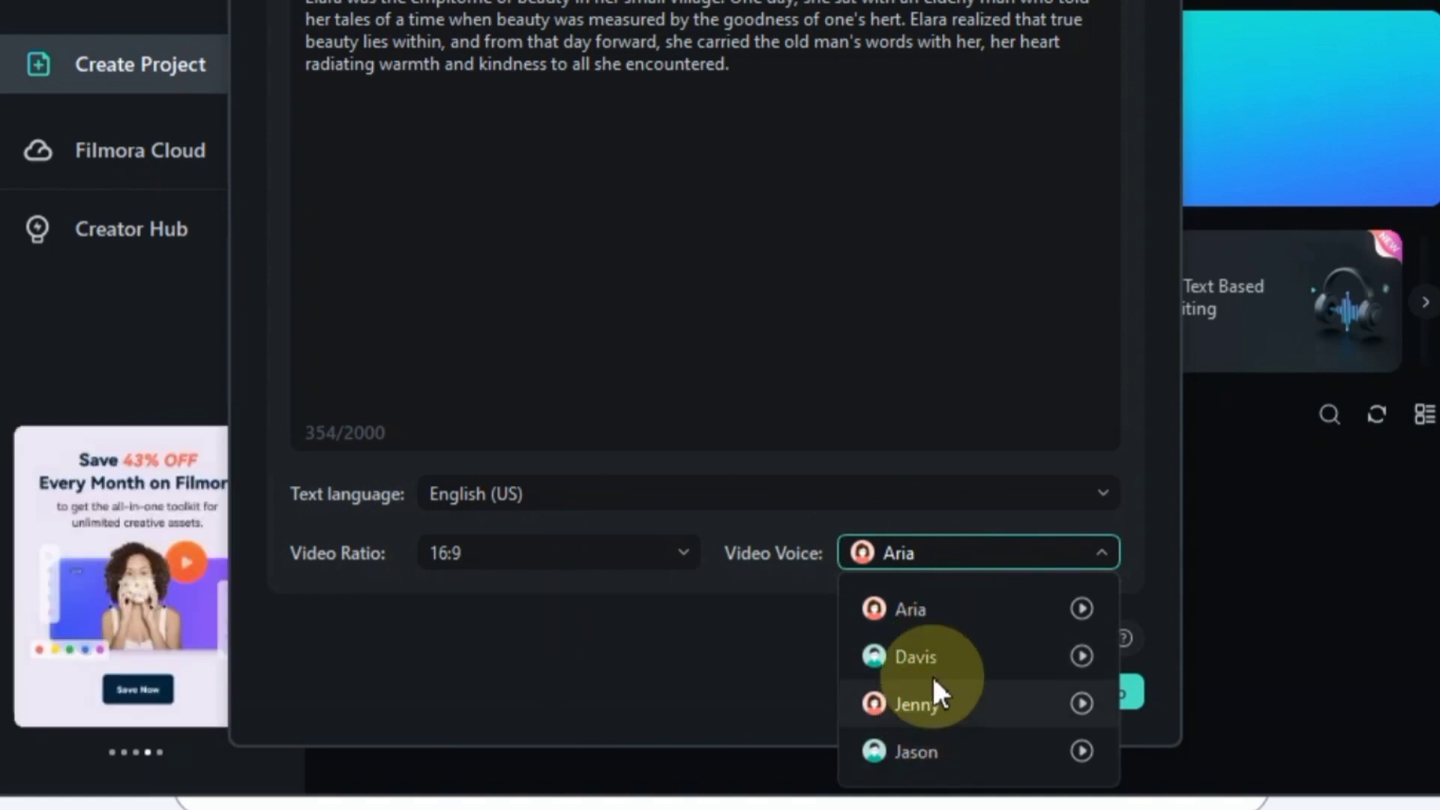
click(934, 654)
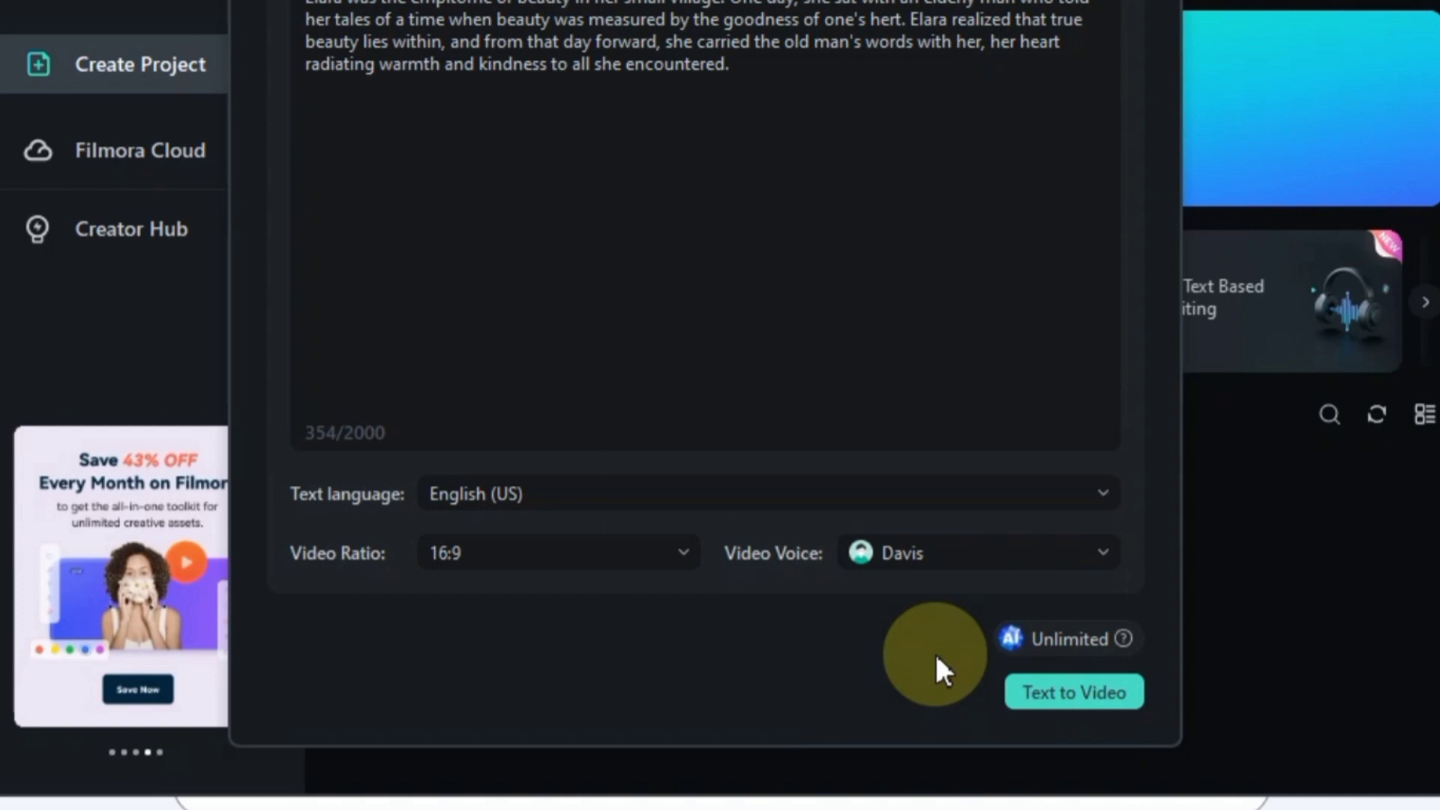
click(1066, 694)
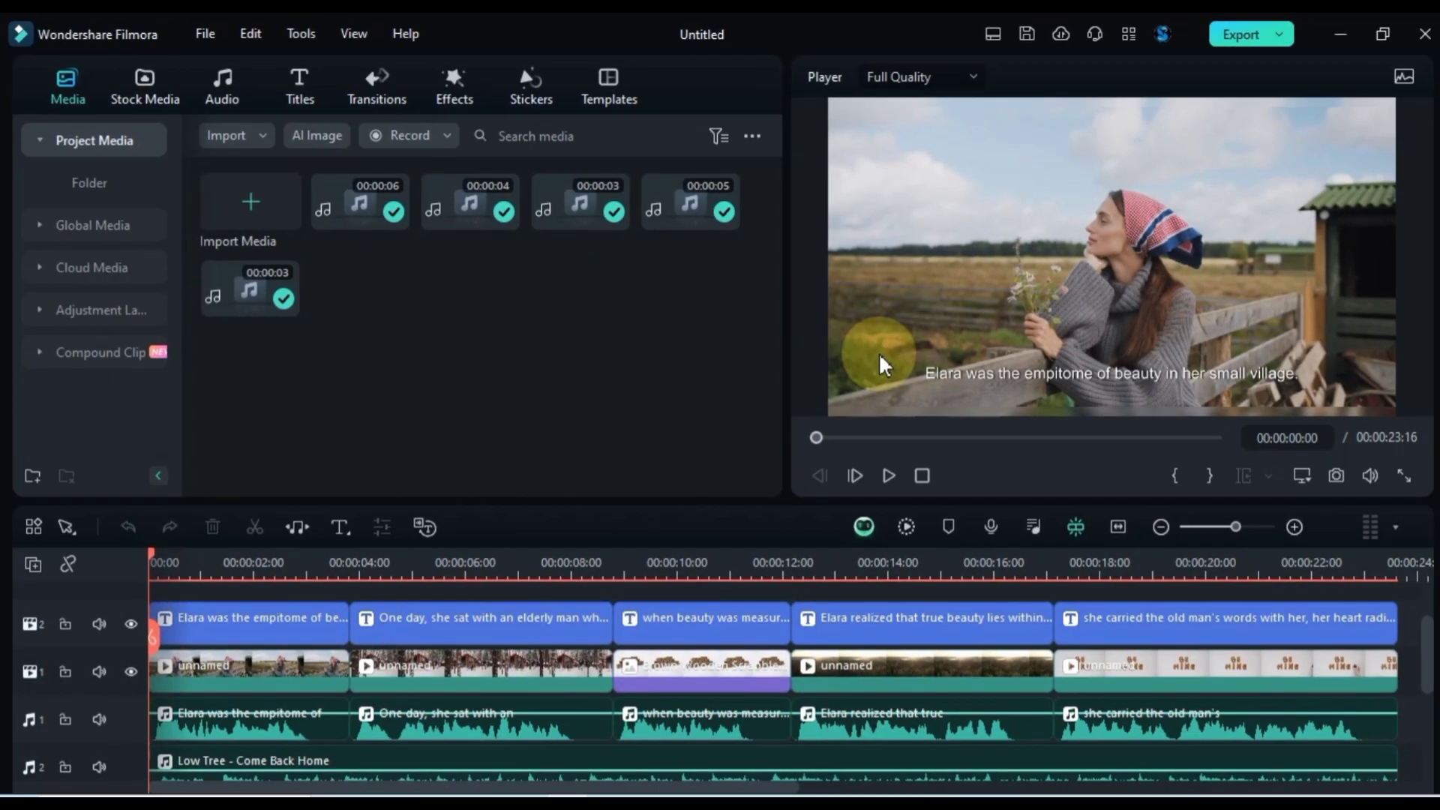
drag(160, 558, 1122, 634)
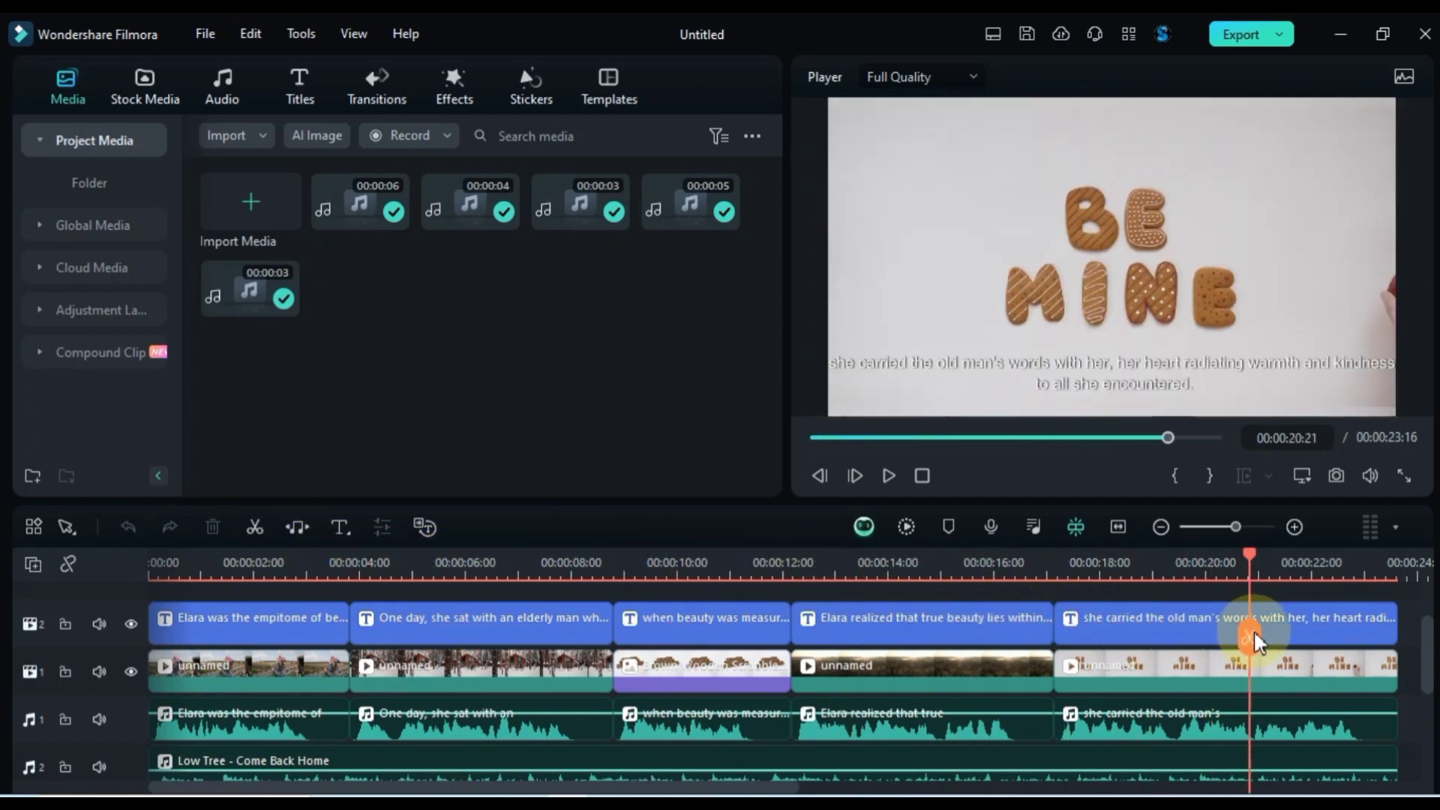
drag(1253, 642, 1365, 642)
drag(1038, 657, 190, 686)
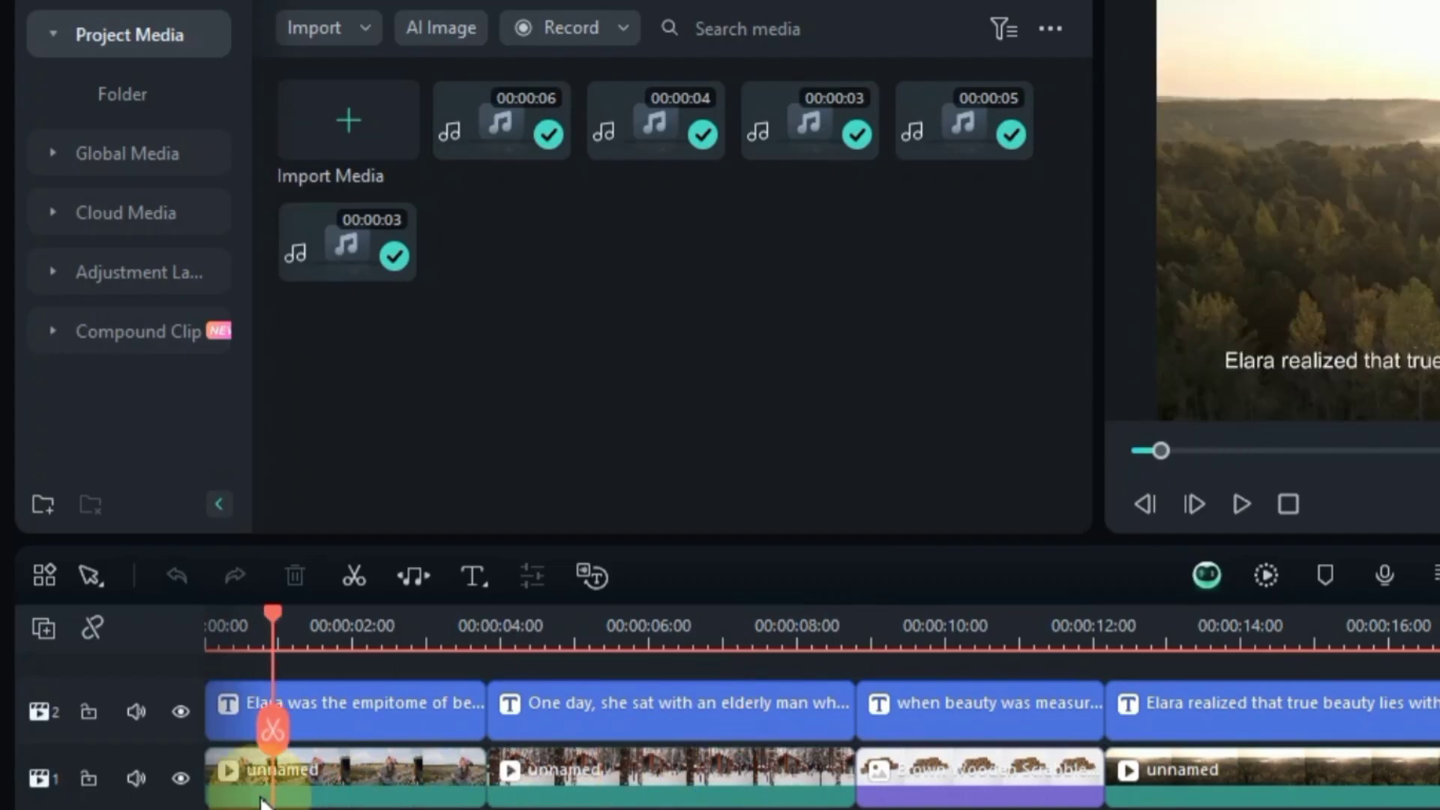
double_click(356, 709)
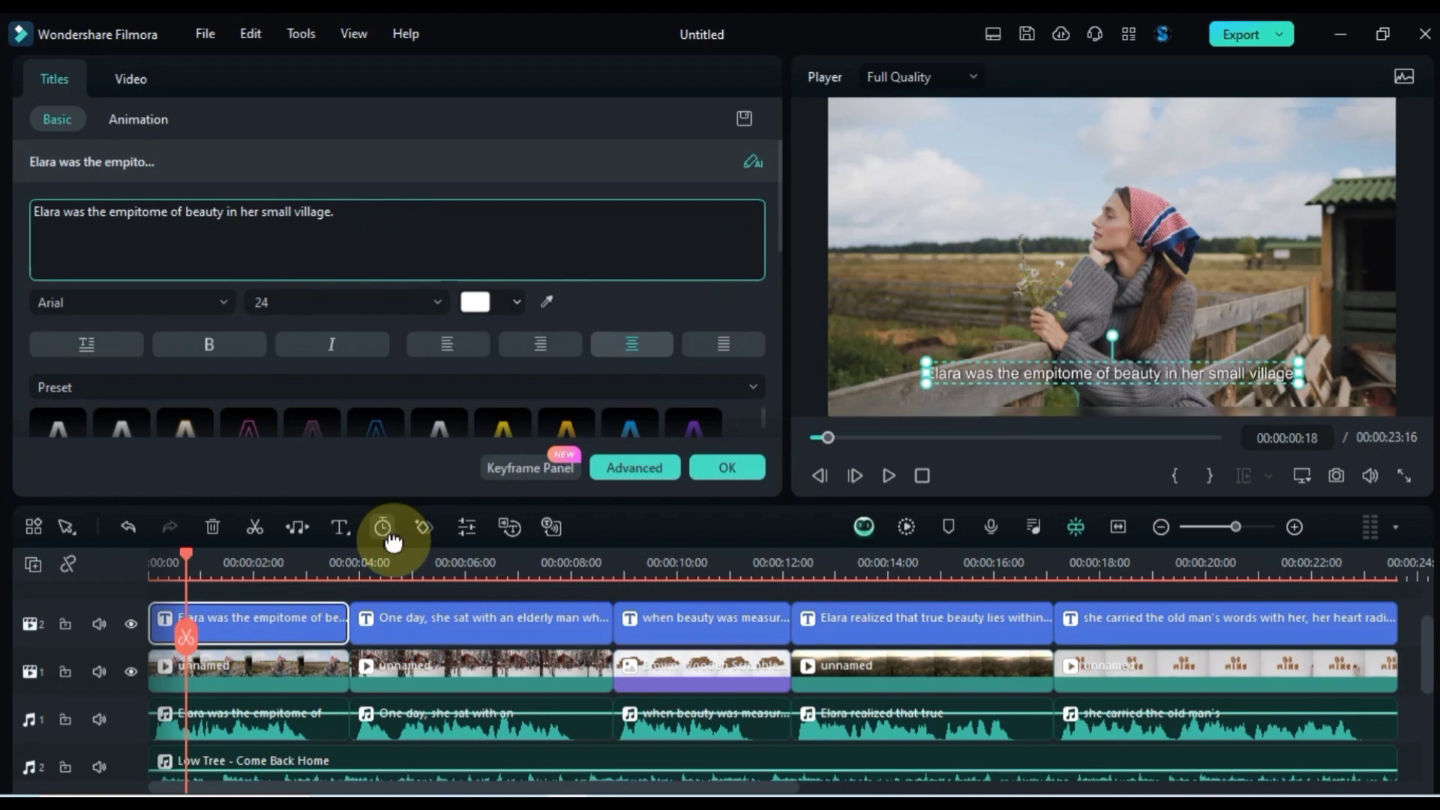
click(449, 625)
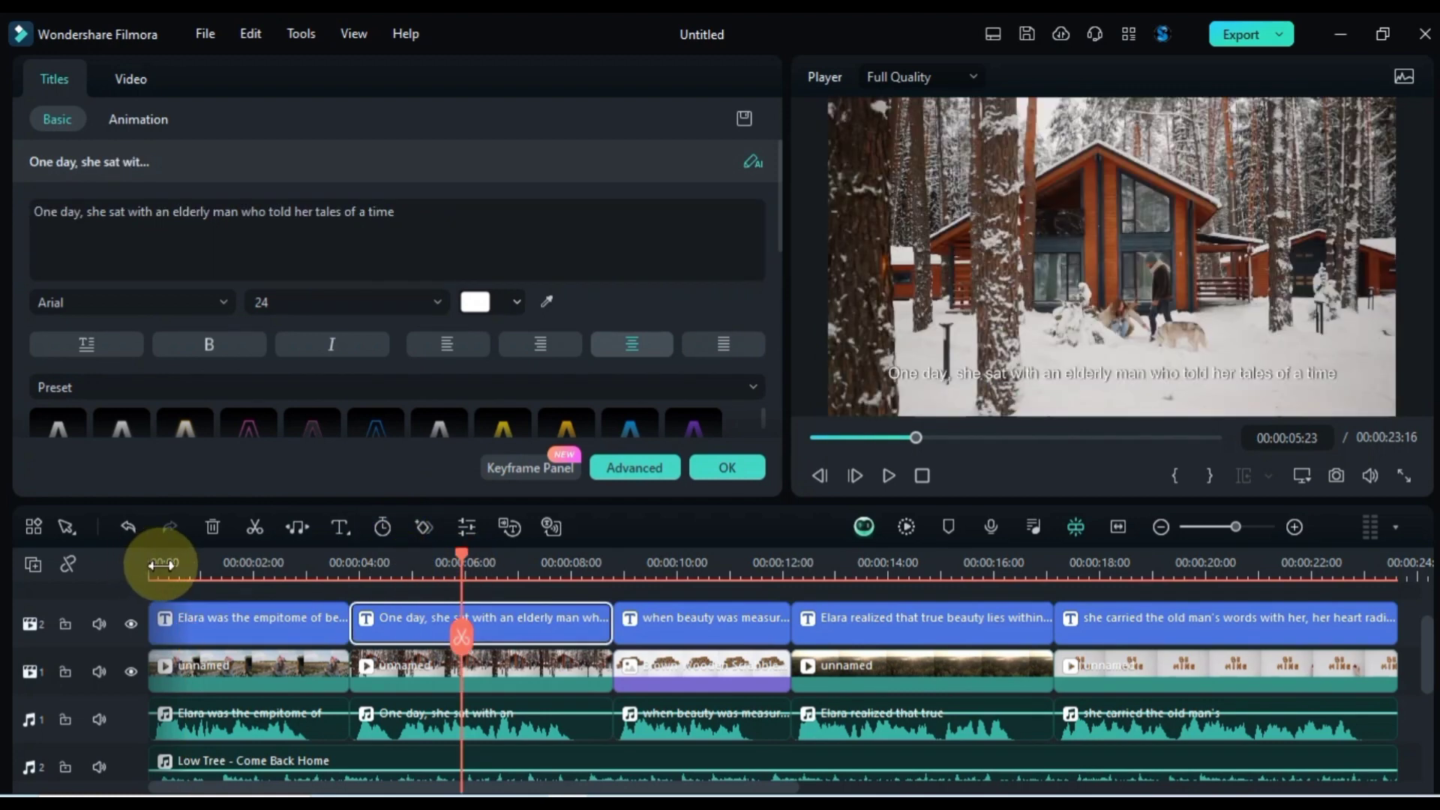
click(155, 562)
scroll(241, 710, down, 1)
click(201, 695)
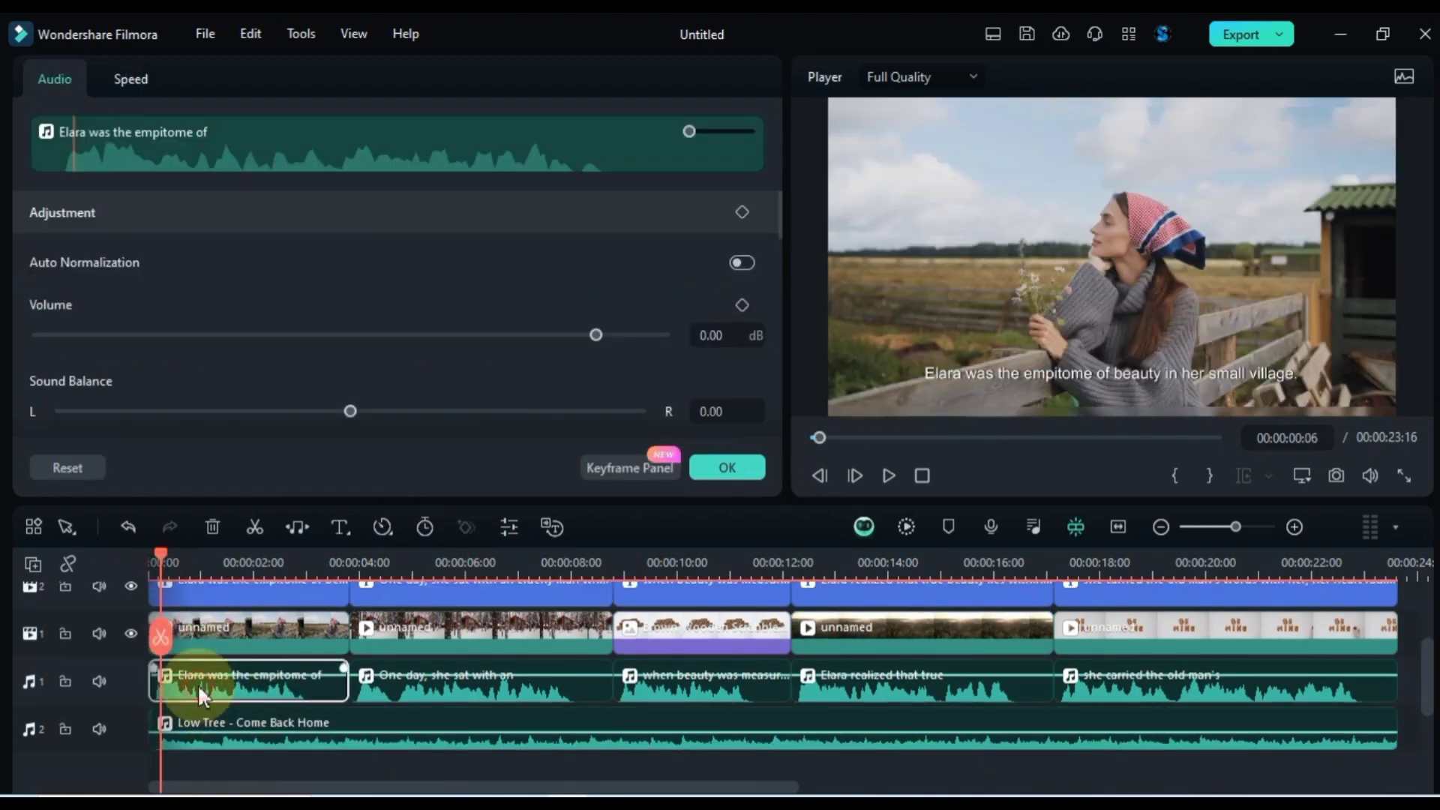
click(210, 734)
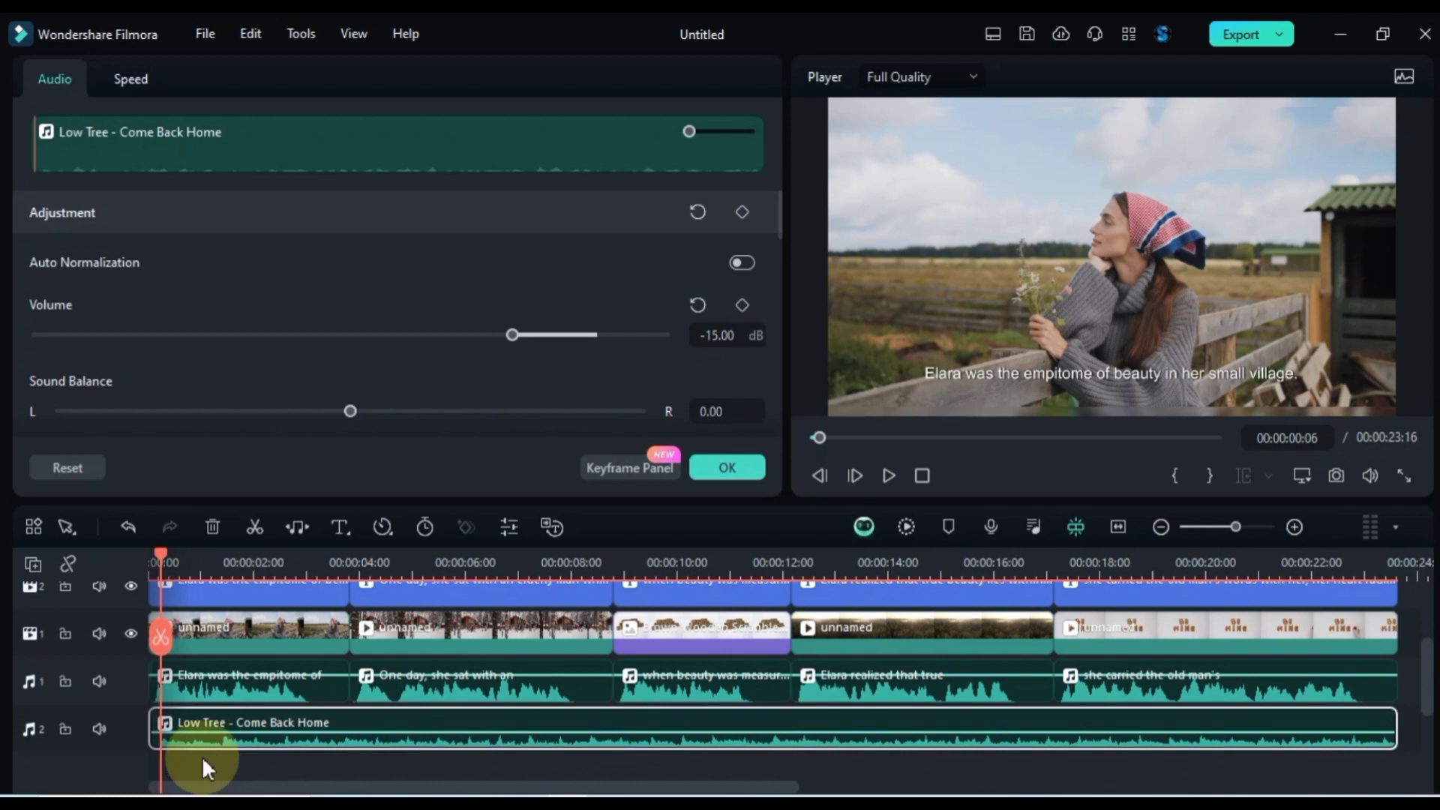
click(202, 756)
key(space)
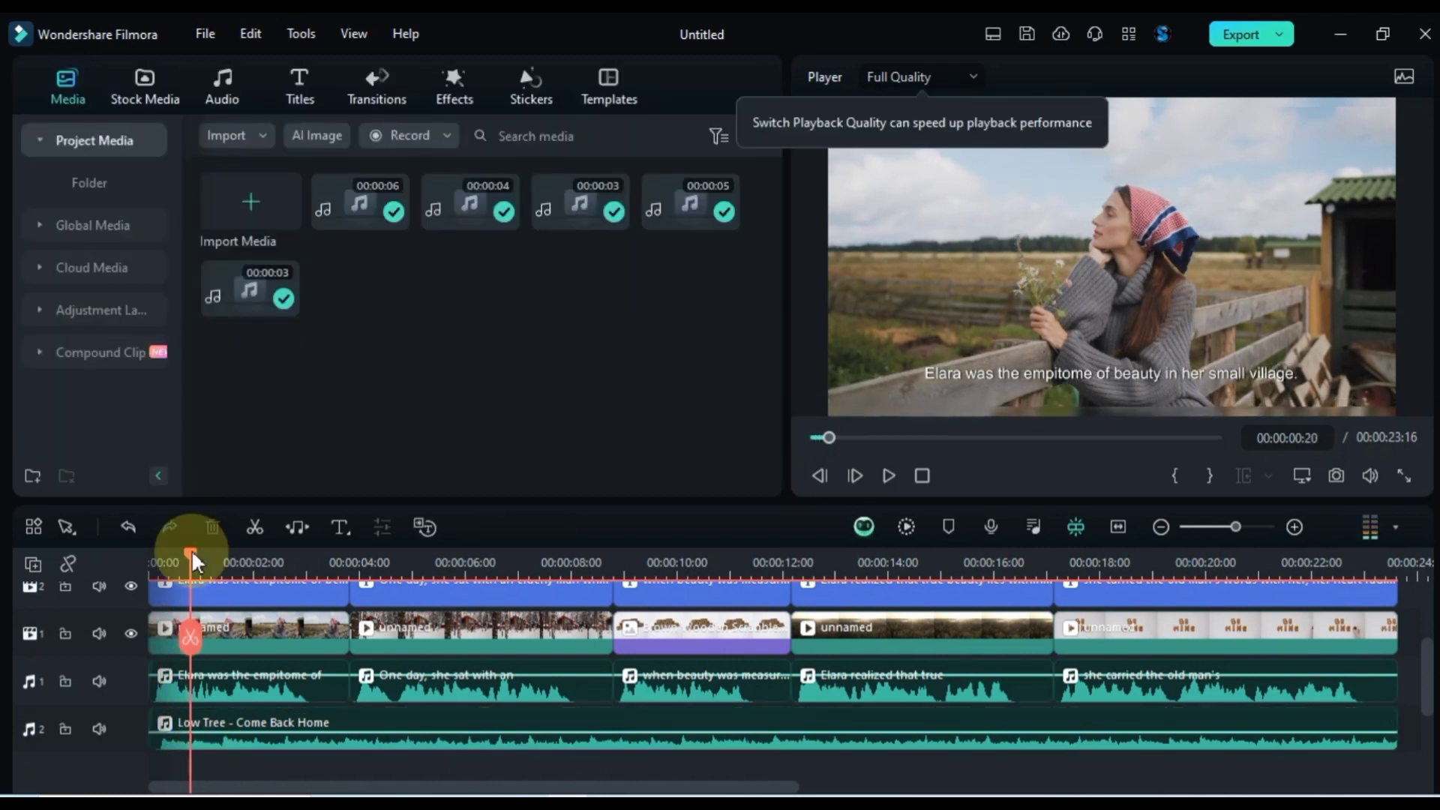
- Rewind to the start and play the generated Elara story project
drag(191, 549, 111, 564)
key(space)
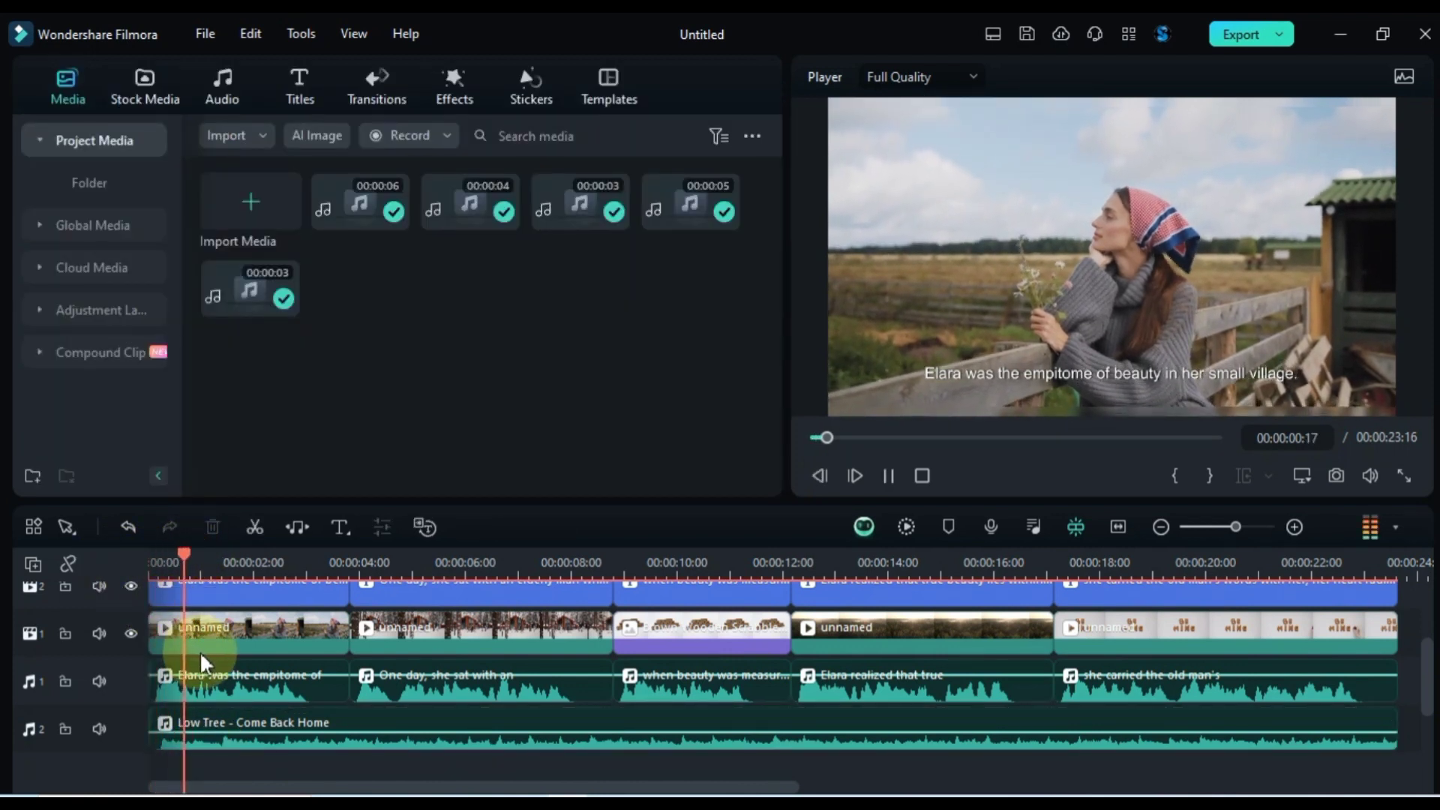